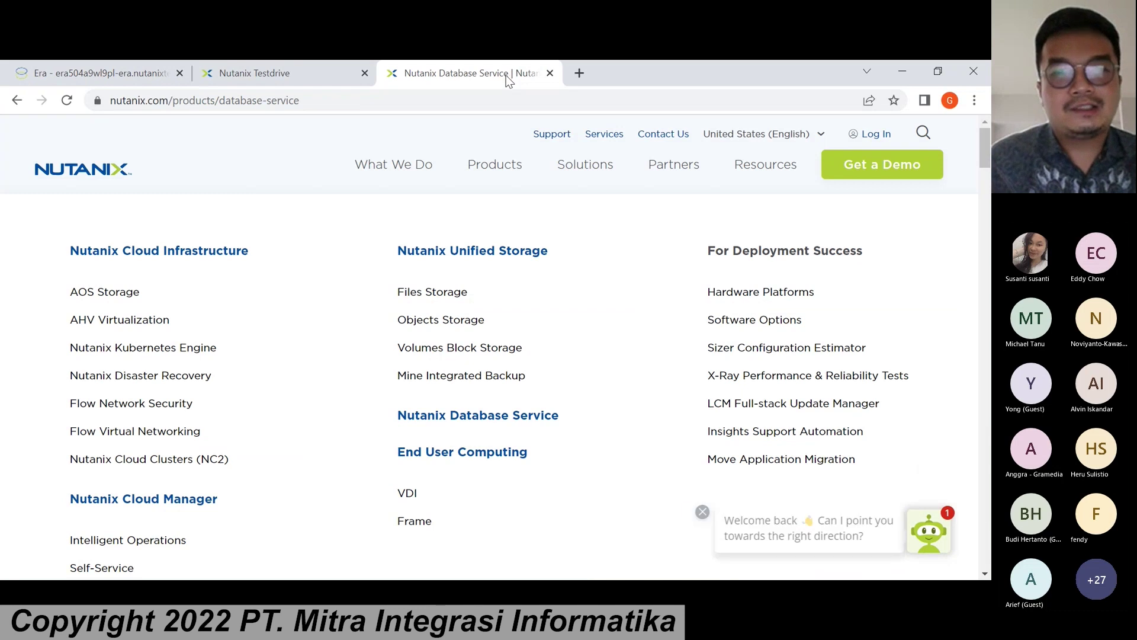
Load the Nutanix Database Service page at nutanix.com/ndb.
click(482, 105)
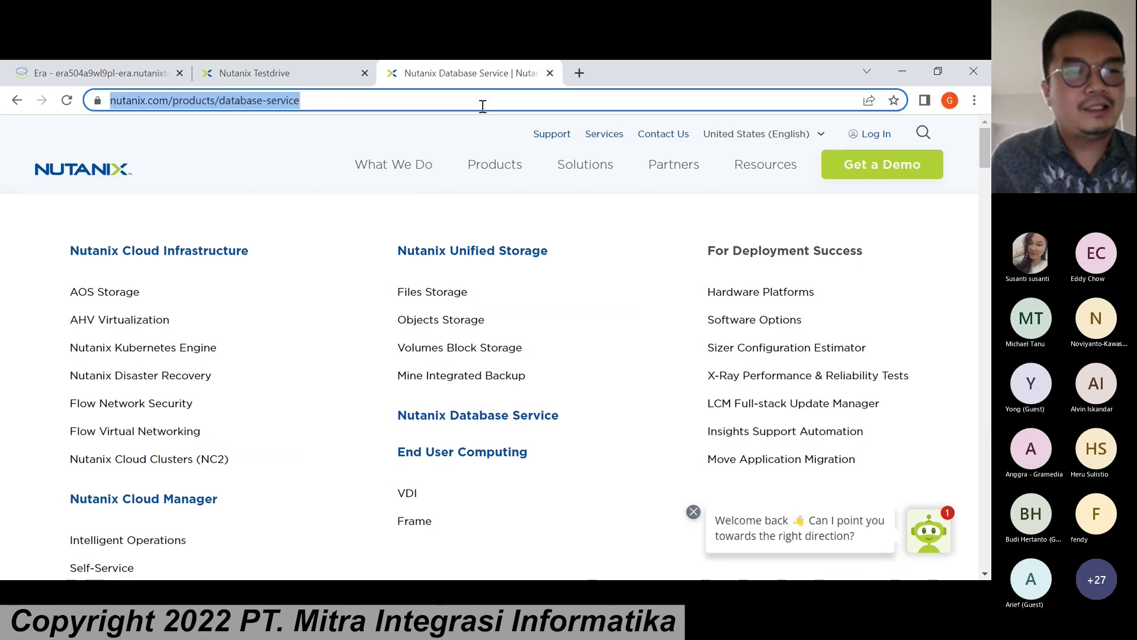
text(nutani)
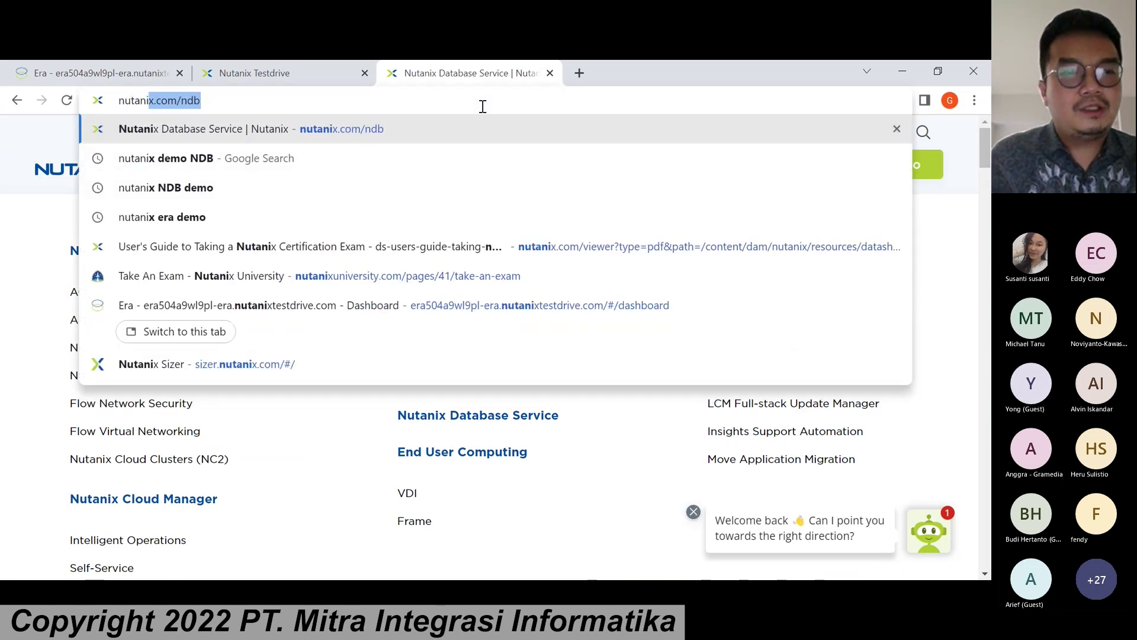
text(x.com)
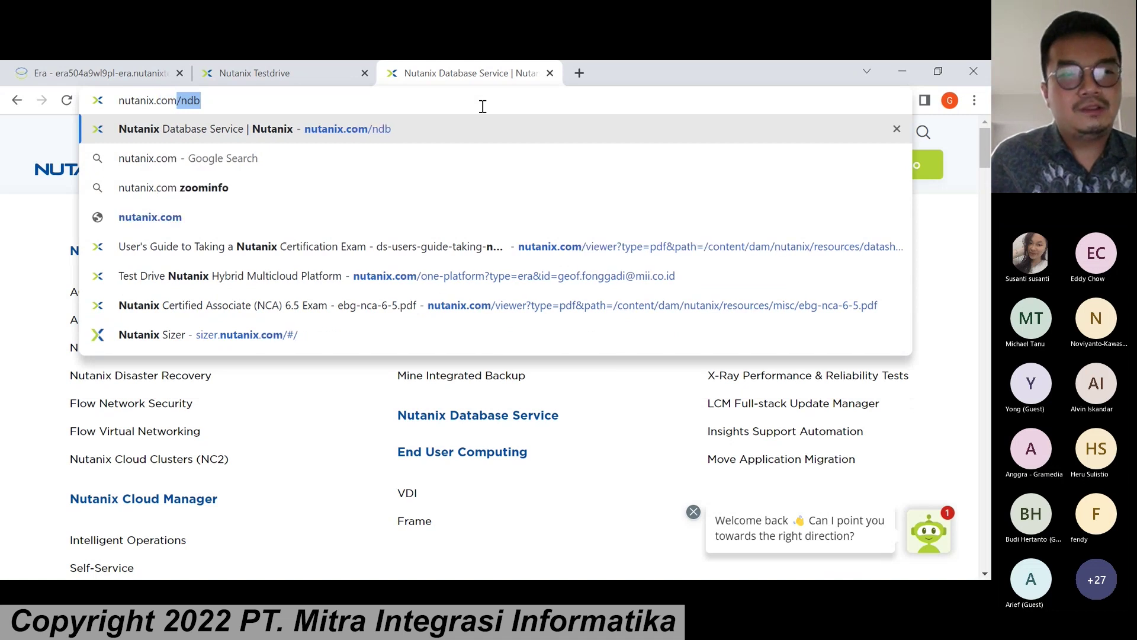
text(/ndb)
key(Return)
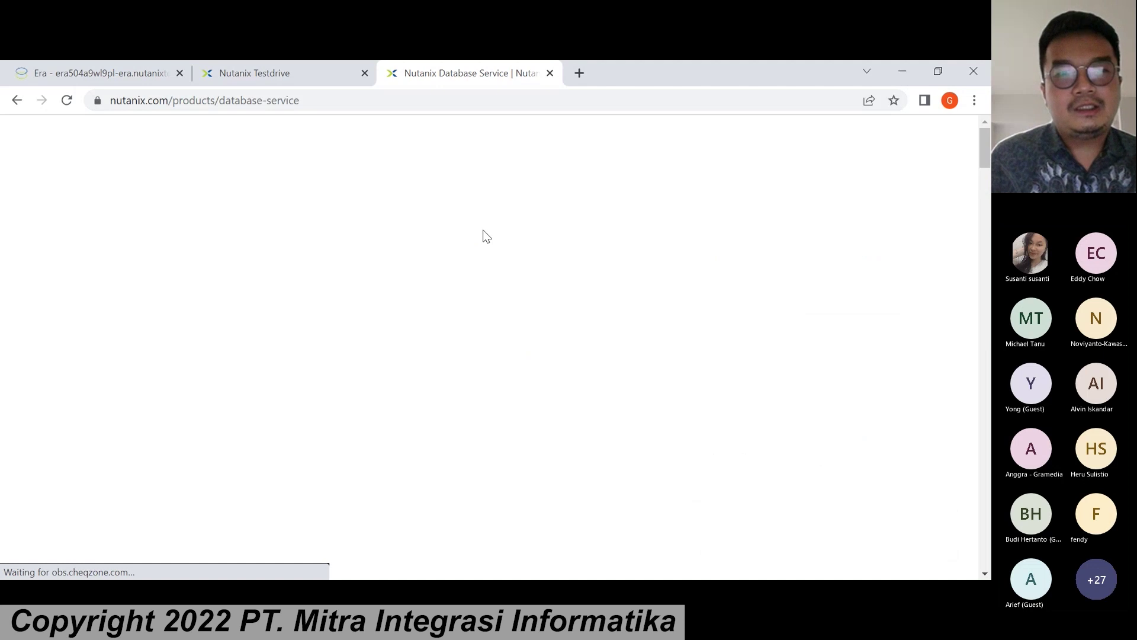
Open the Nutanix demo request page and review the fields of its registration form.
click(887, 171)
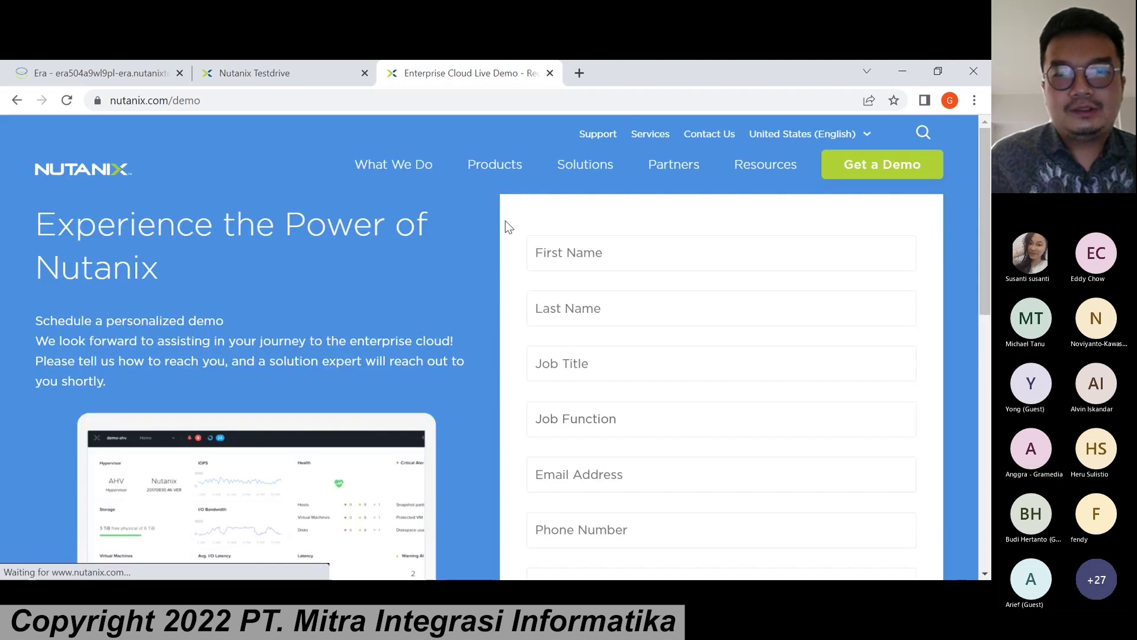
scroll(649, 234, down, 5)
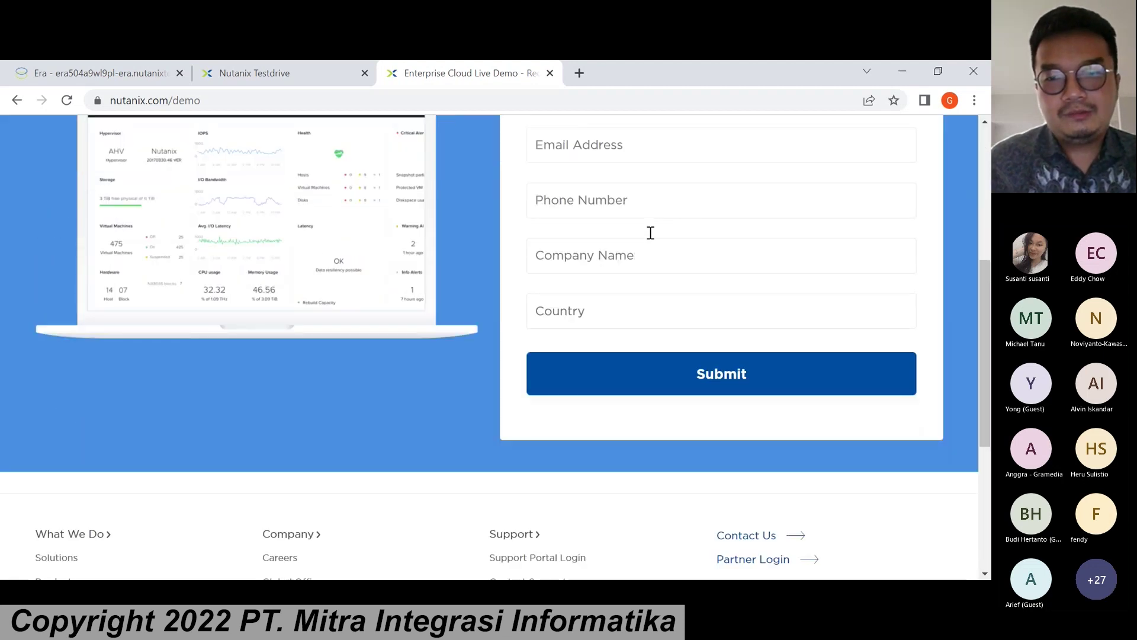
scroll(650, 232, up, 5)
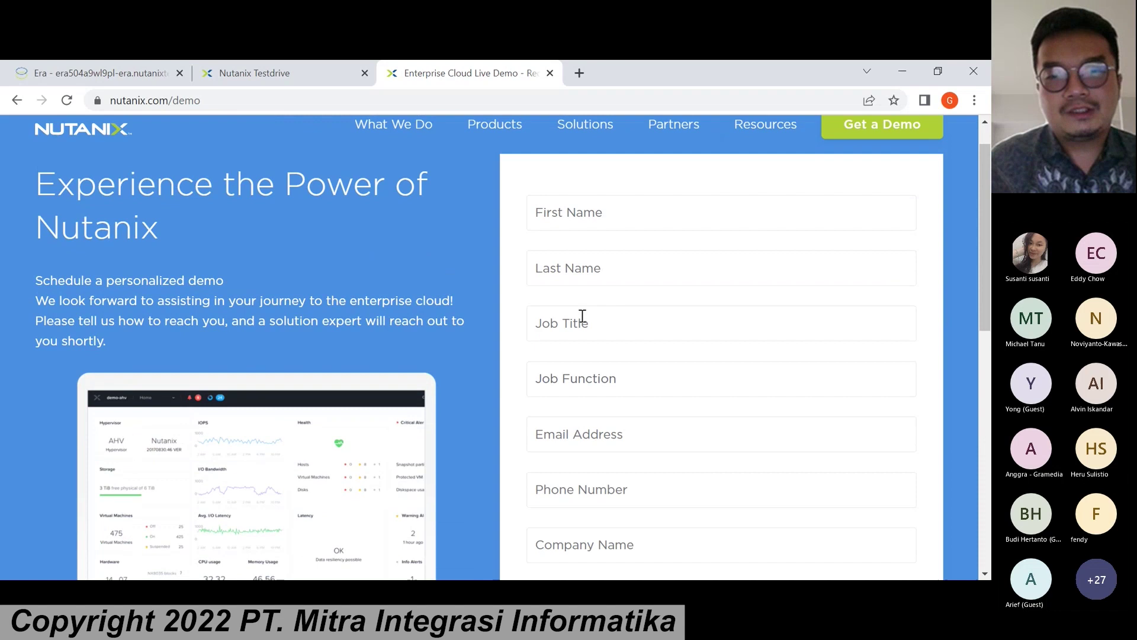
scroll(582, 316, down, 4)
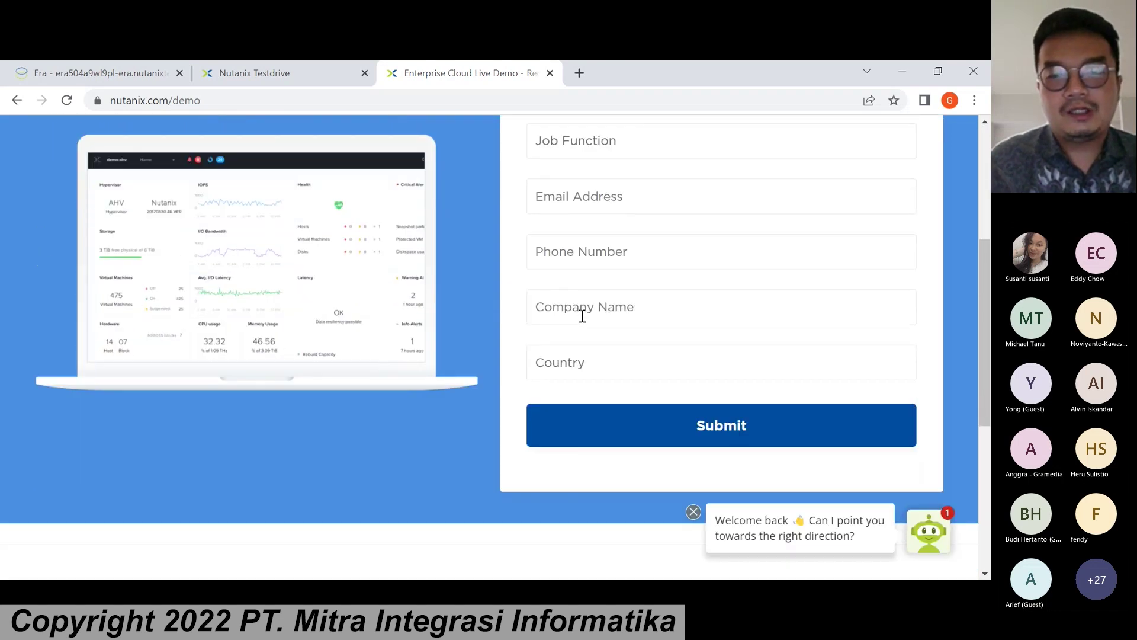
scroll(582, 316, down, 1)
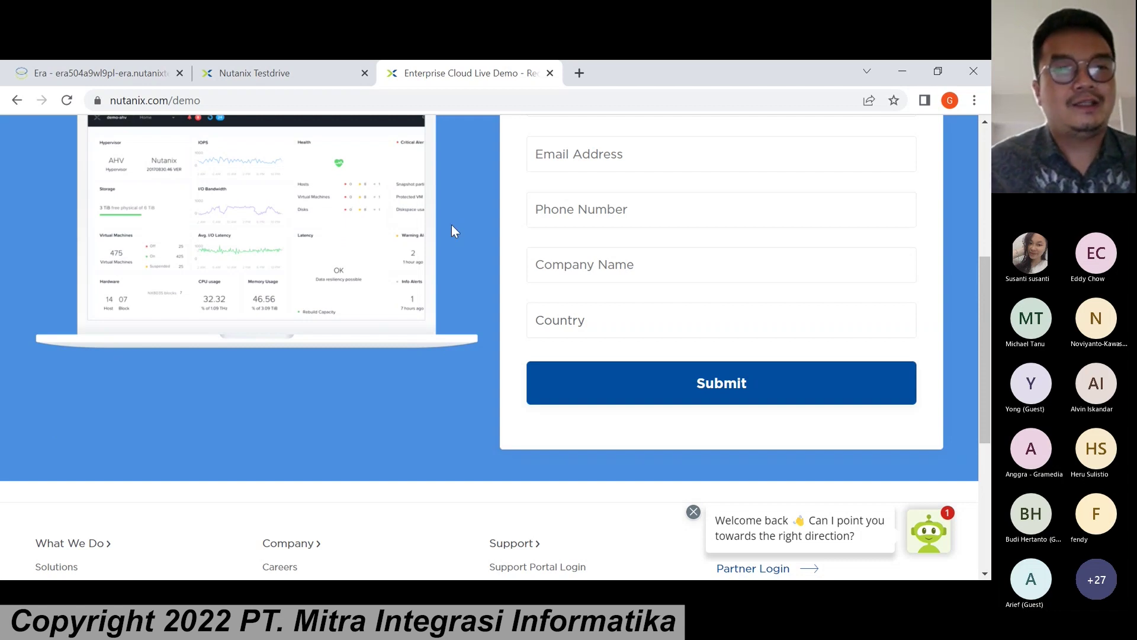
Check the active Era Test Drive page, then return to the Era dashboard and examine its overview widgets.
click(264, 83)
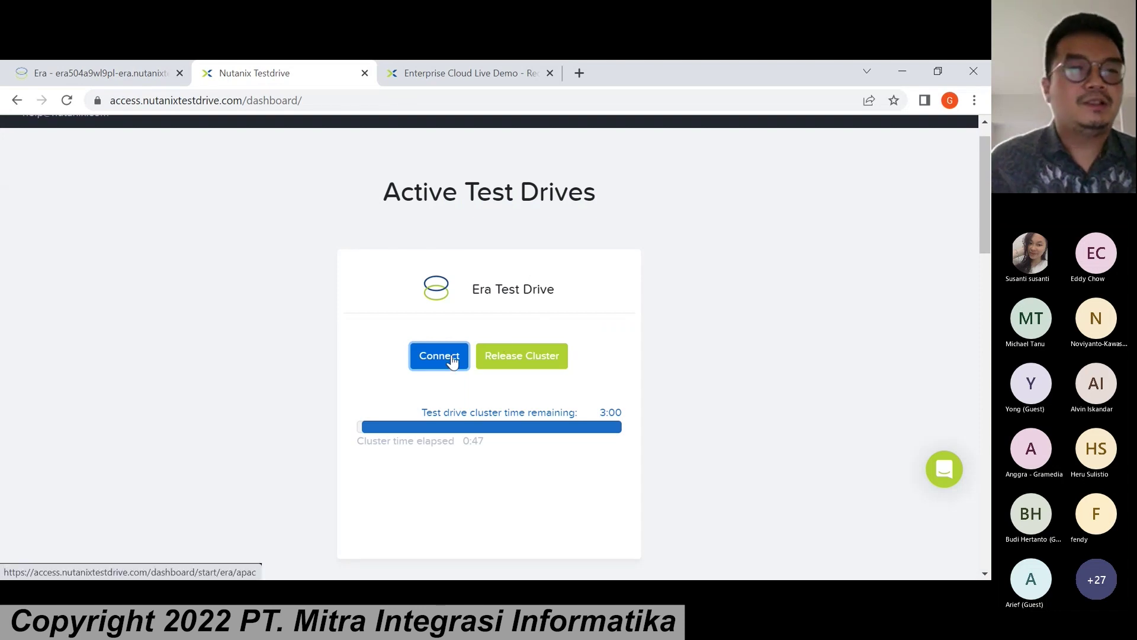
click(131, 75)
scroll(317, 305, down, 3)
scroll(316, 306, up, 3)
scroll(317, 305, down, 2)
scroll(317, 305, up, 2)
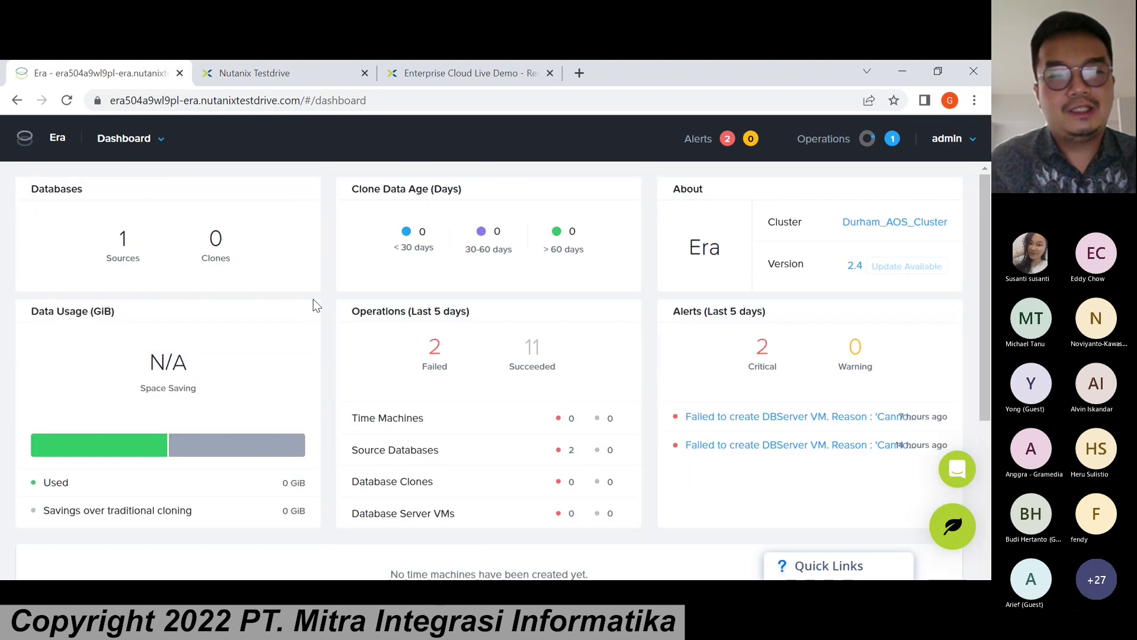
scroll(317, 306, down, 1)
scroll(316, 305, up, 1)
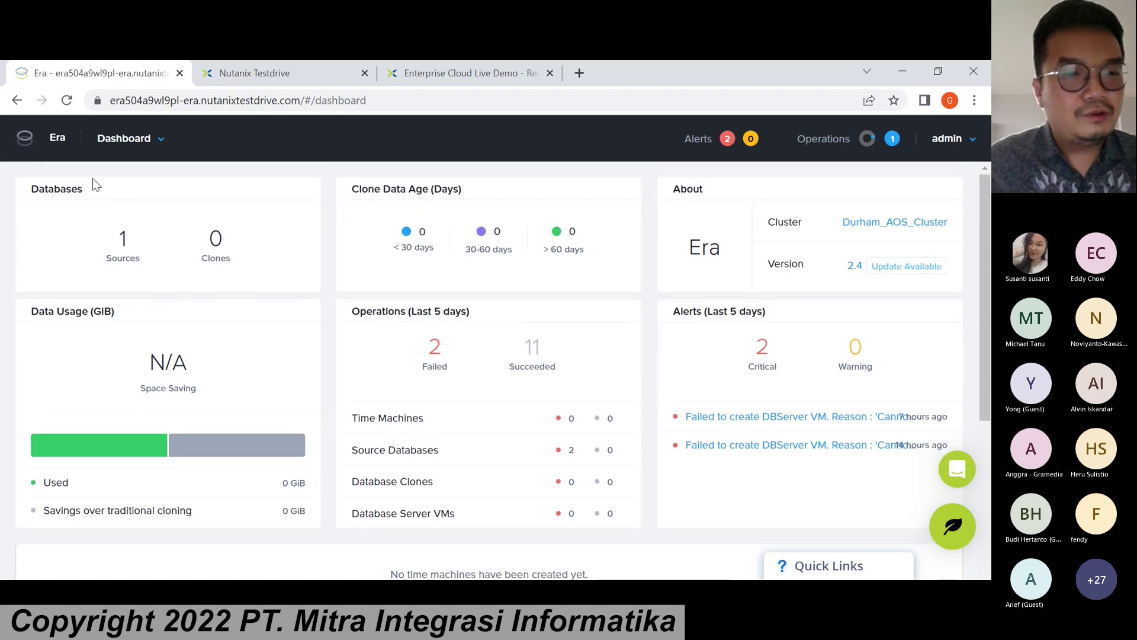
click(145, 142)
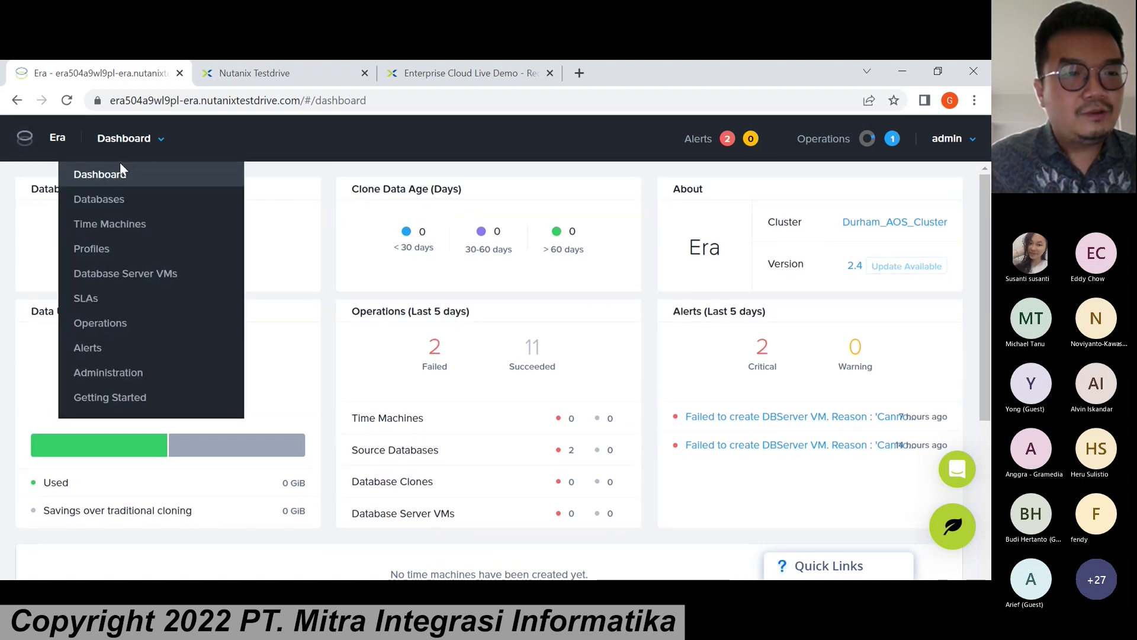
click(114, 185)
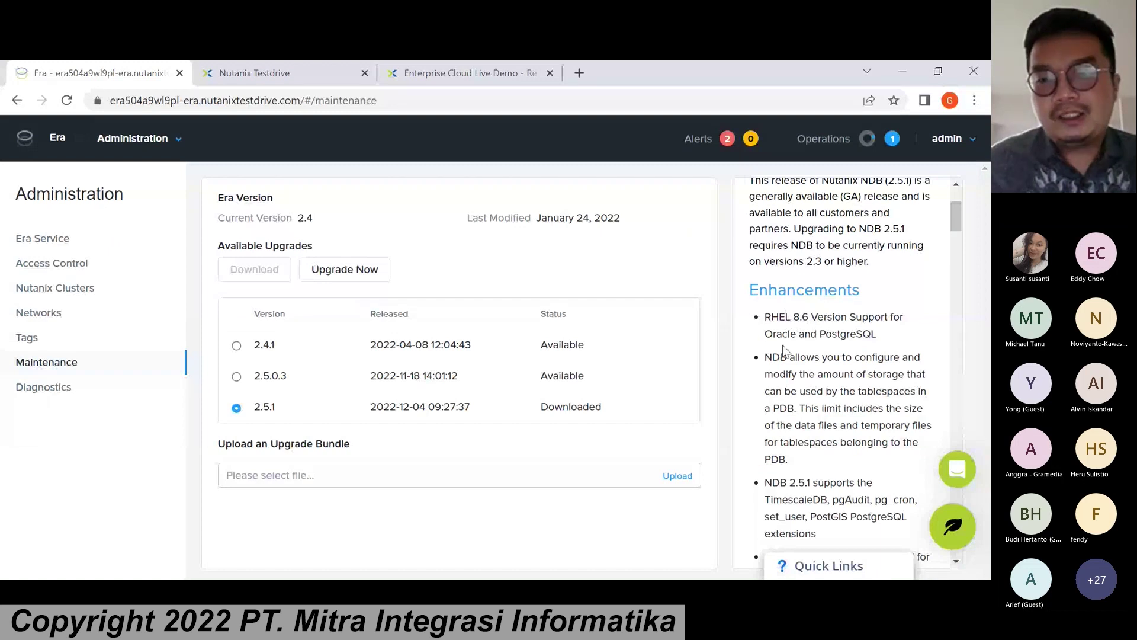
Read through the Nutanix NDB 2.5.1 release notes, including the enhancements list.
scroll(783, 345, down, 2)
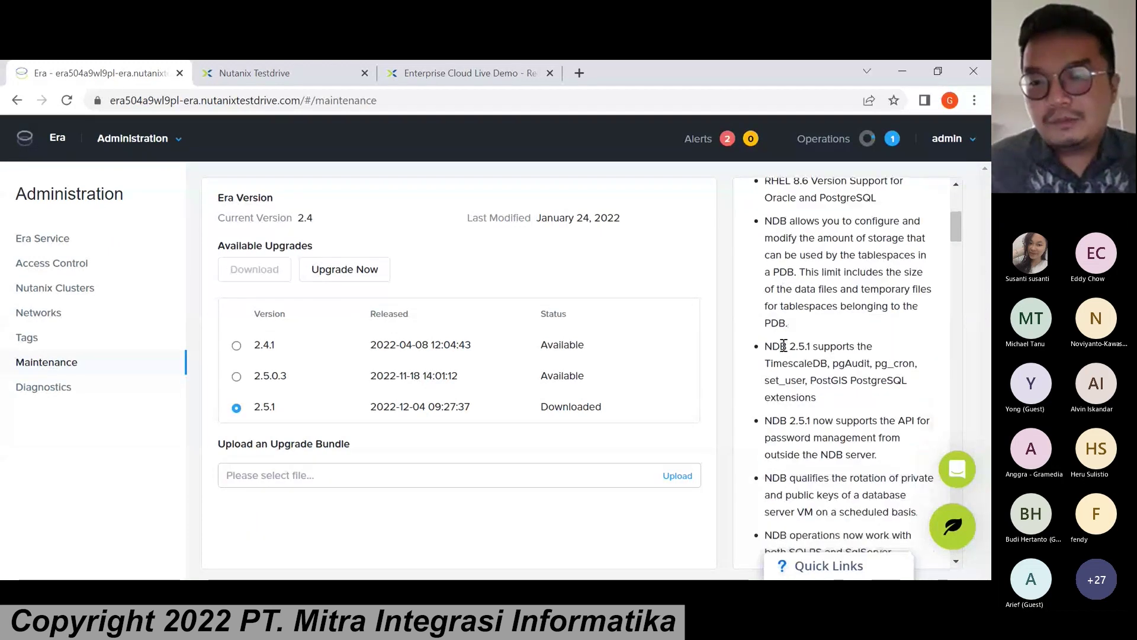
scroll(782, 348, down, 1)
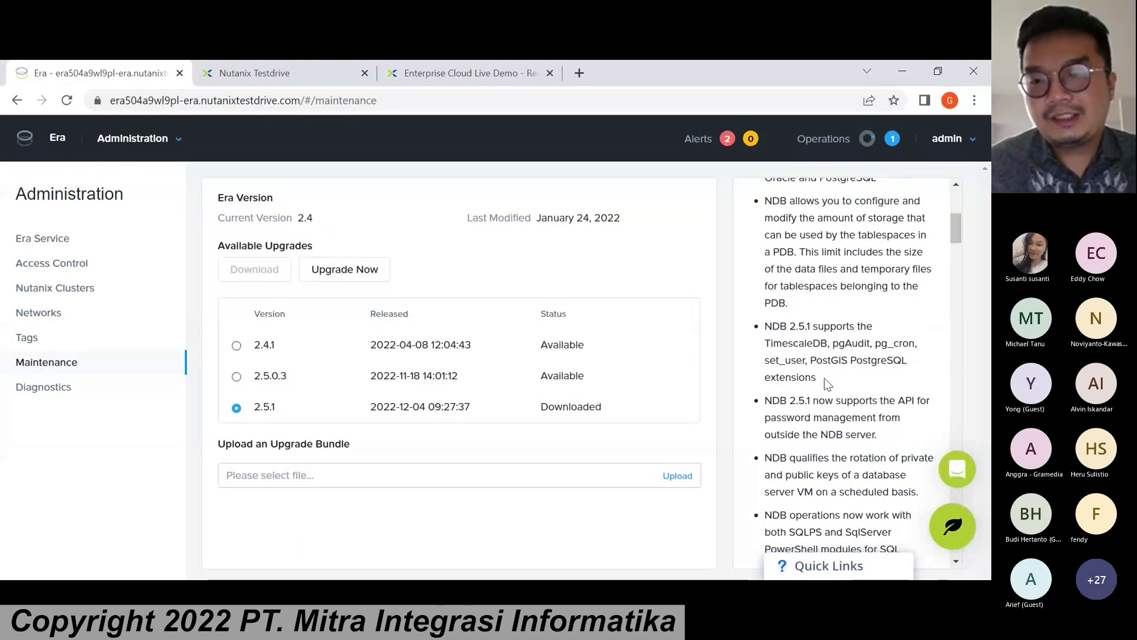
scroll(827, 383, down, 1)
scroll(827, 384, down, 1)
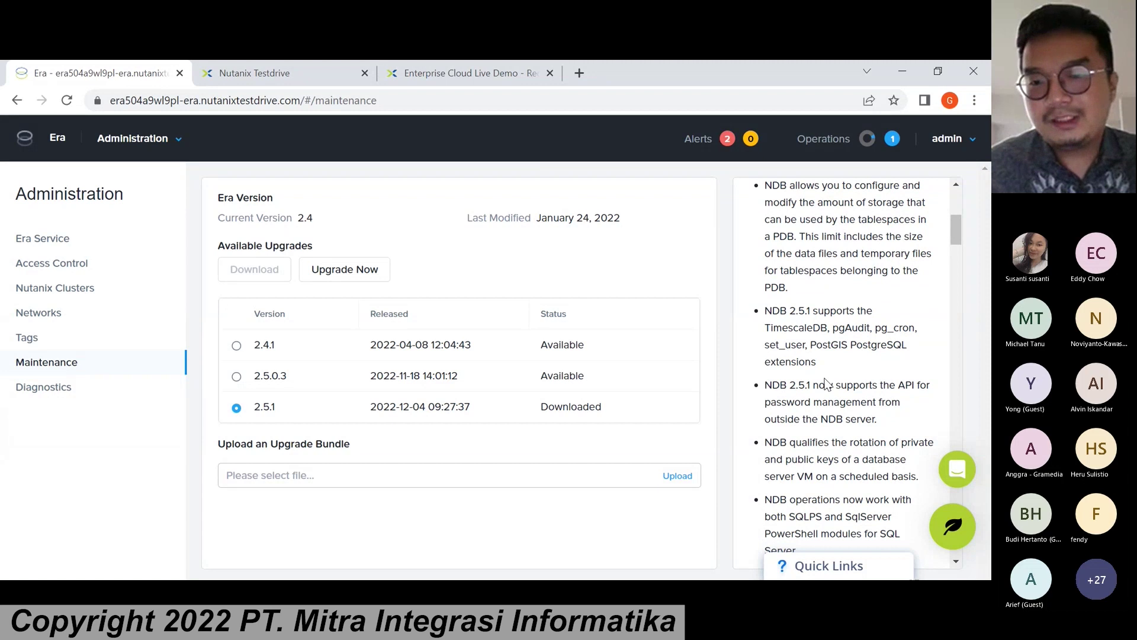
scroll(828, 383, down, 2)
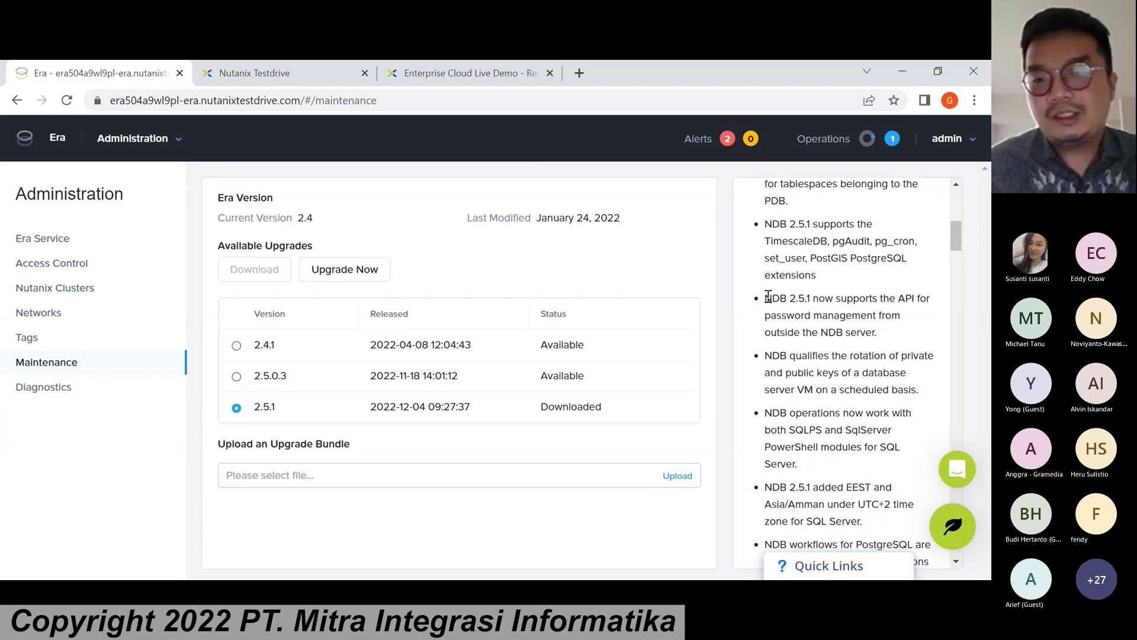
scroll(768, 296, down, 7)
scroll(800, 357, down, 20)
scroll(799, 356, up, 20)
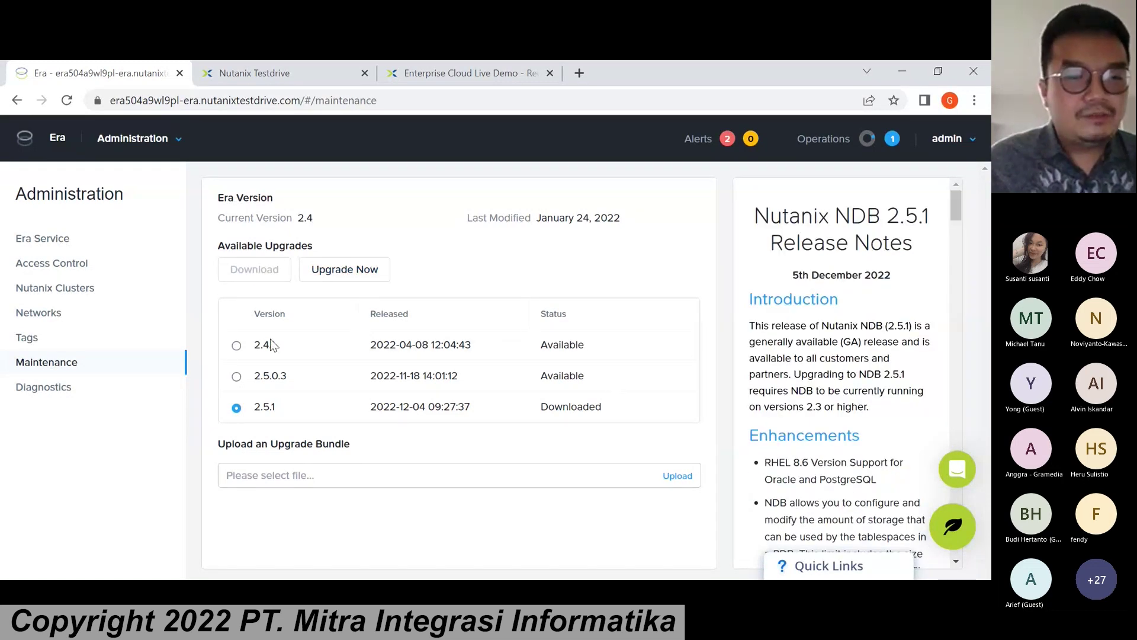
Compare upgrade versions 2.5.0.3 and 2.5.1, bring up the 2.5.1 upgrade confirmation, and dismiss it without upgrading.
click(236, 376)
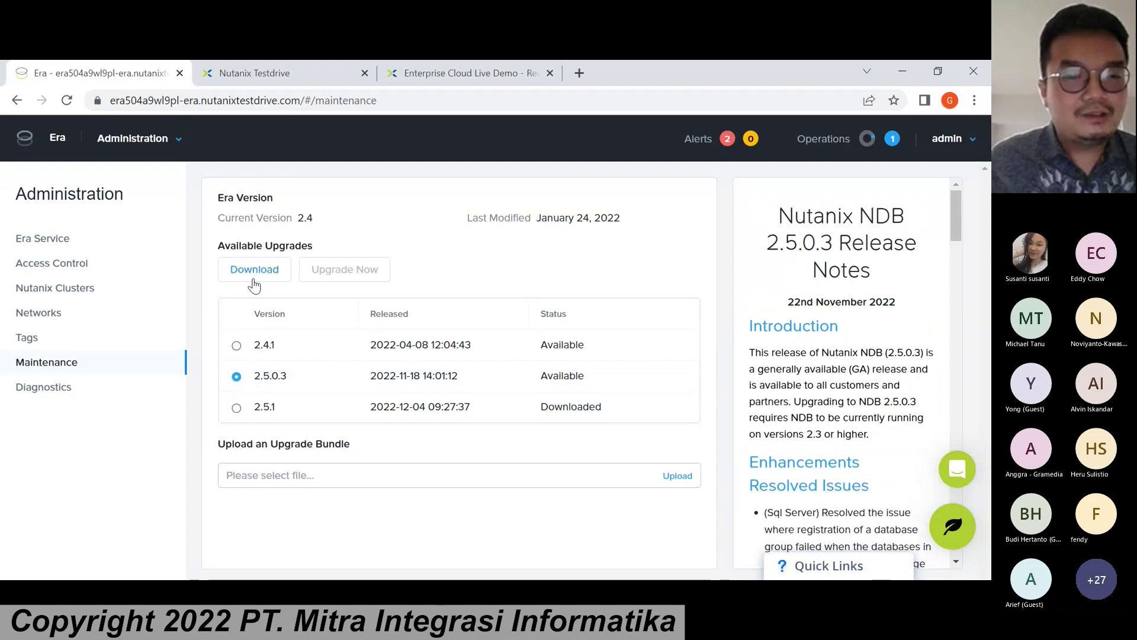
click(237, 408)
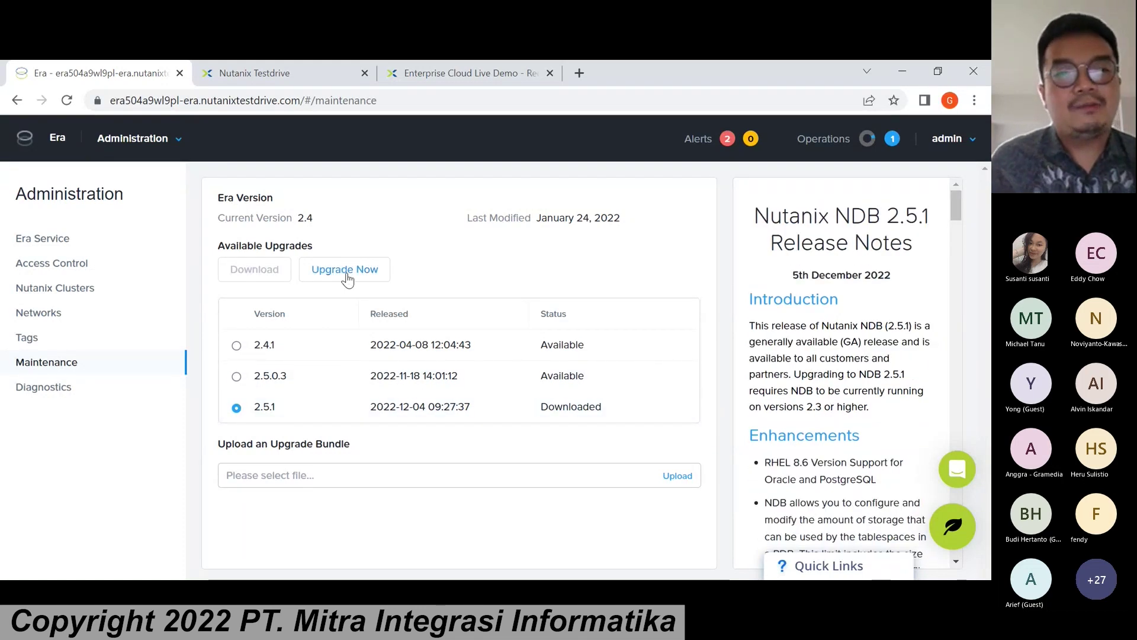
click(348, 276)
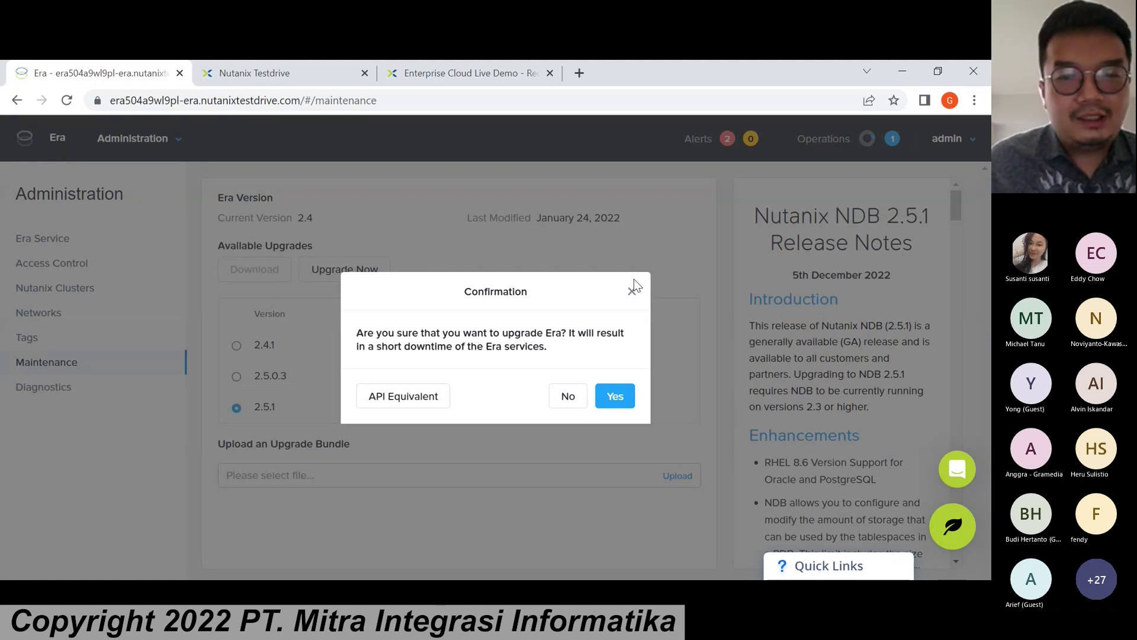
click(632, 294)
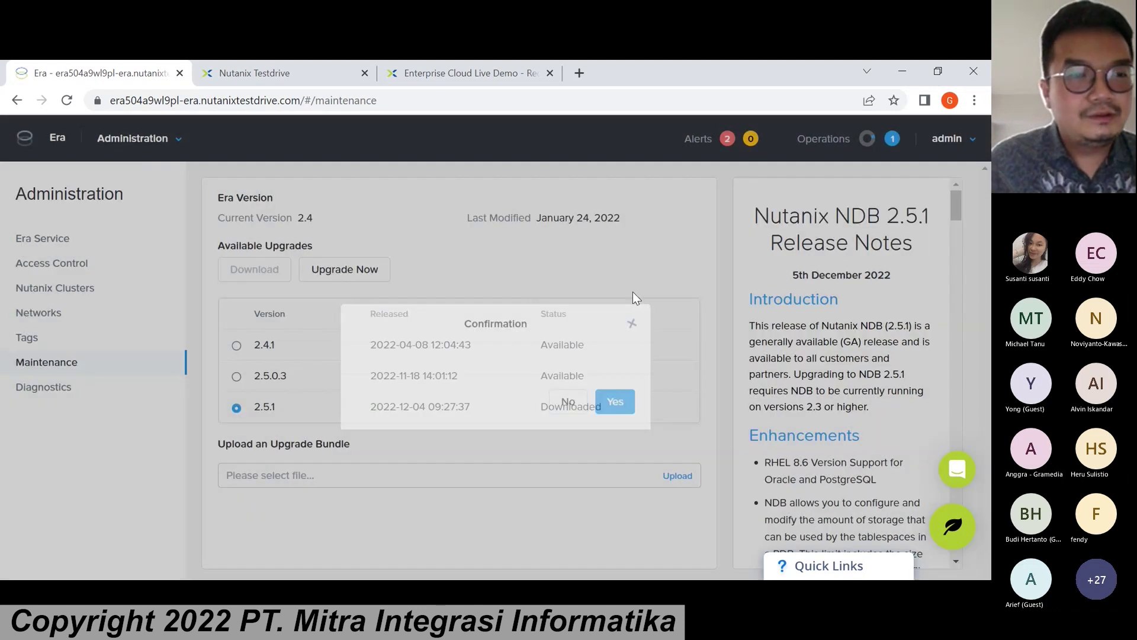
Go back to the Era dashboard and open the list of source databases.
click(57, 138)
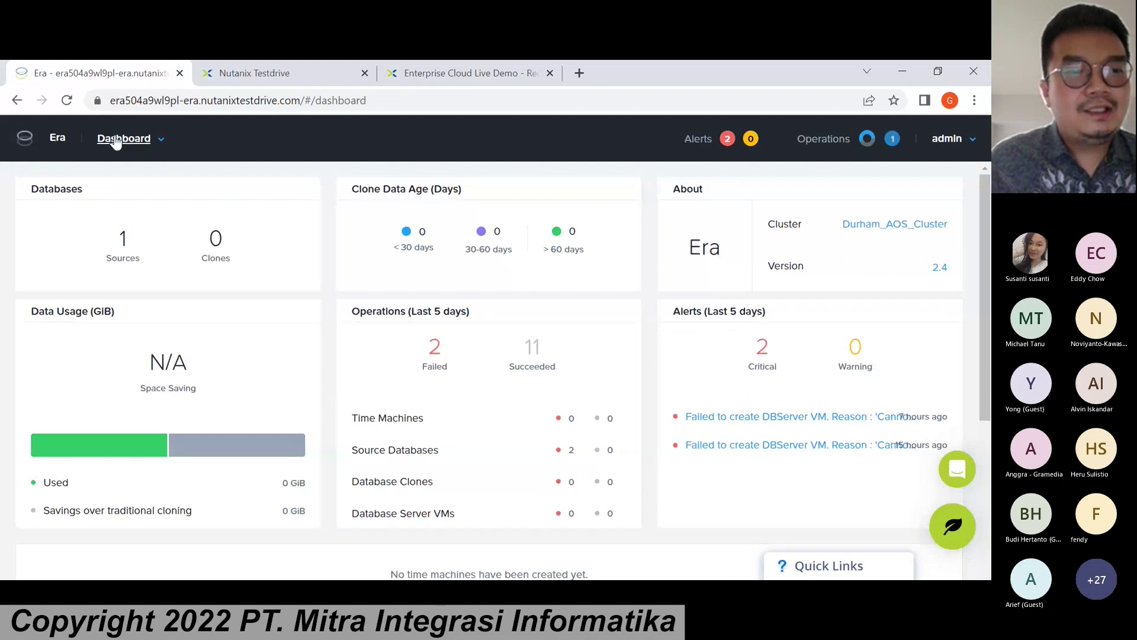
click(113, 141)
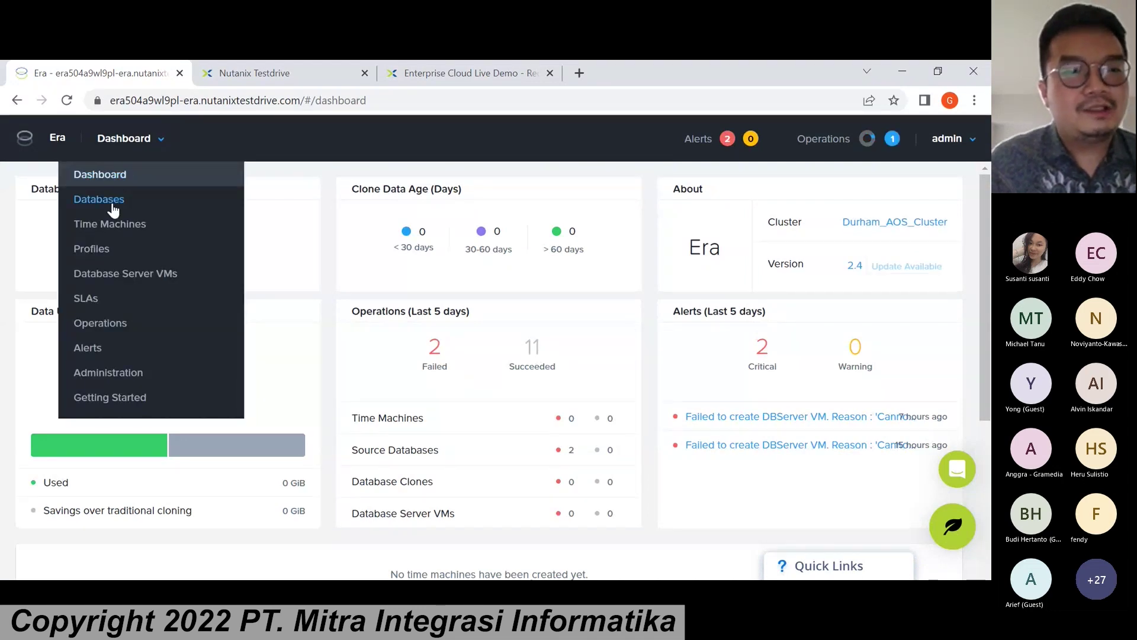
click(113, 204)
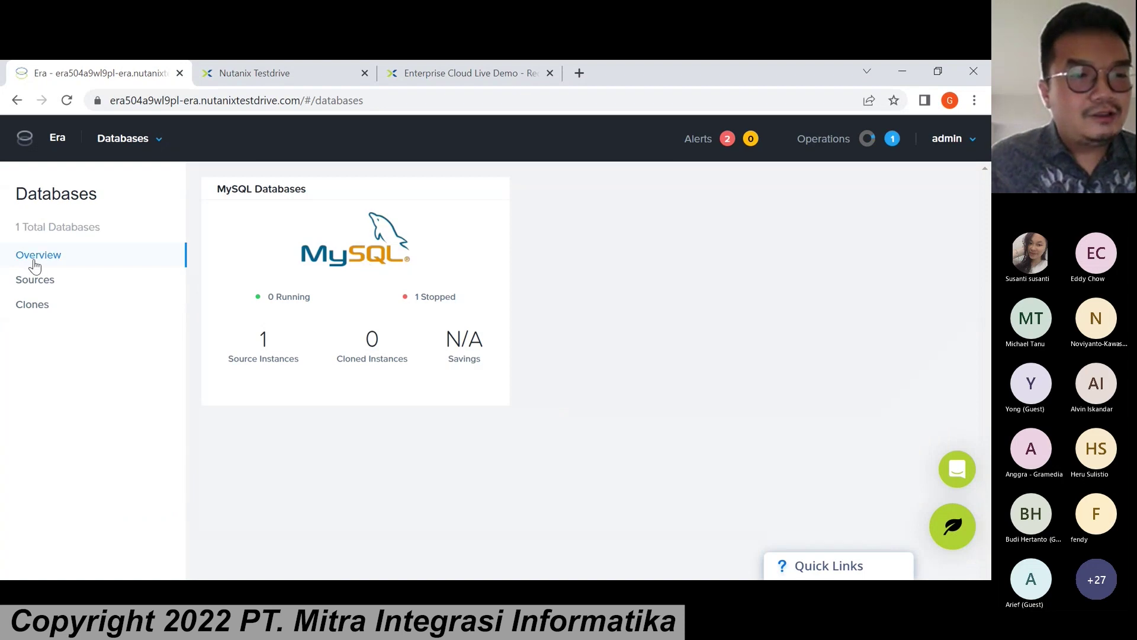
click(36, 279)
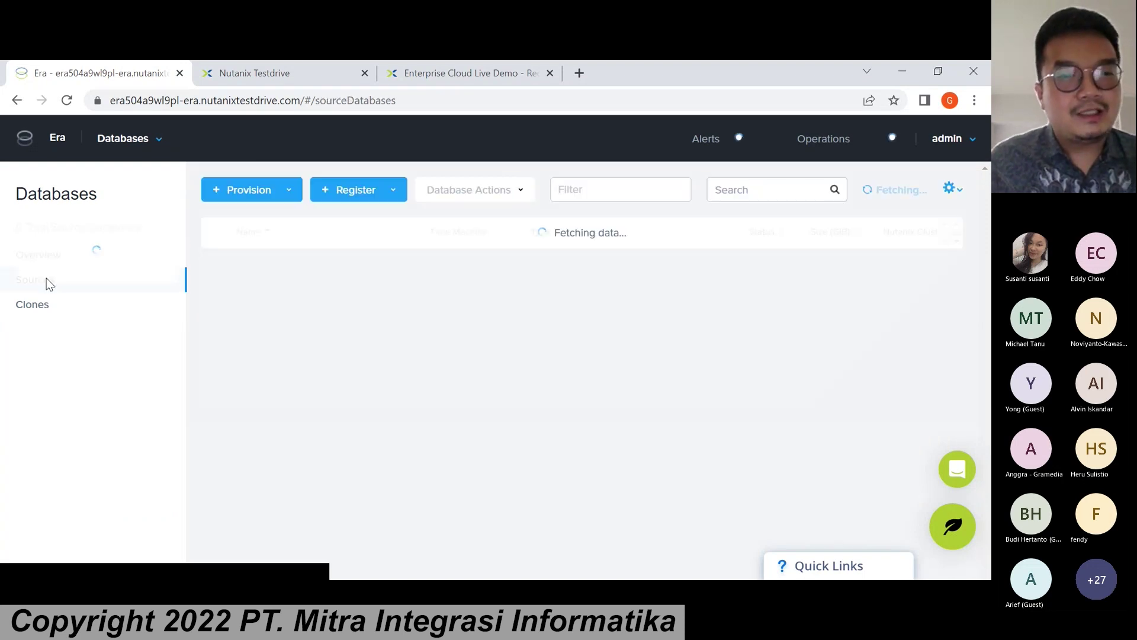
click(373, 192)
mouse_move(375, 199)
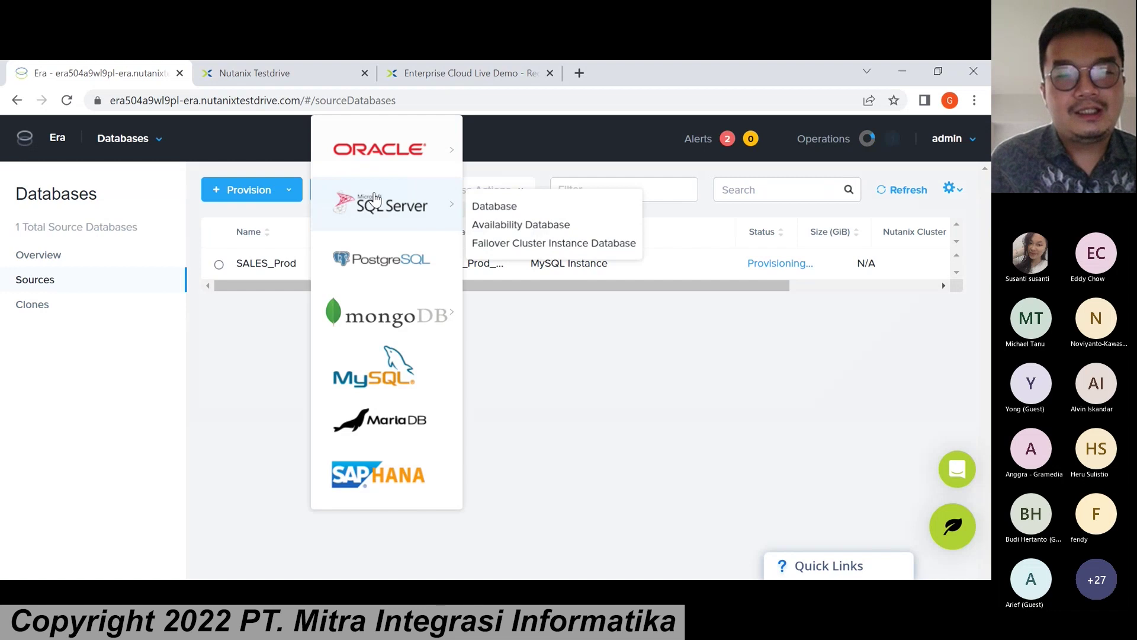
click(189, 402)
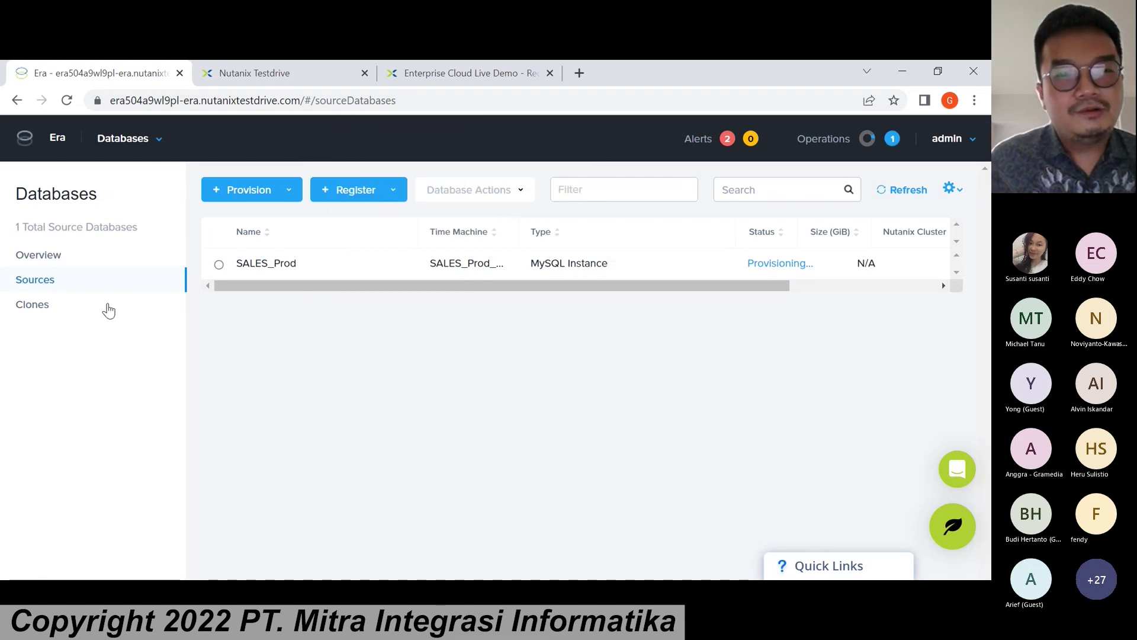
Start registering a PostgreSQL instance as a source database and set its VM as Registered.
click(371, 203)
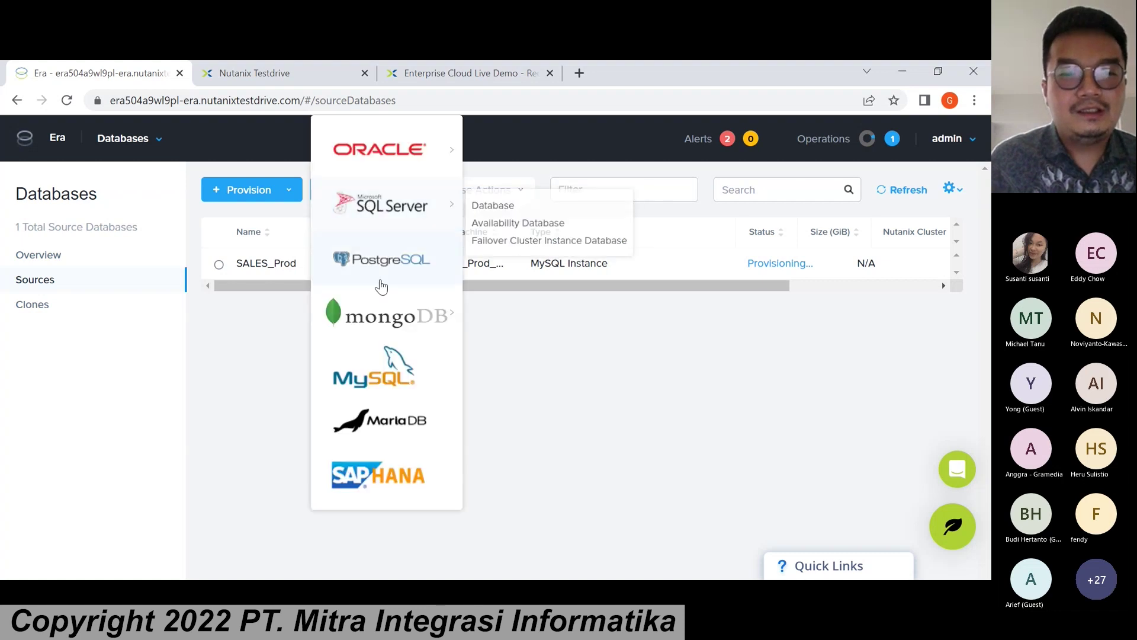
mouse_move(397, 185)
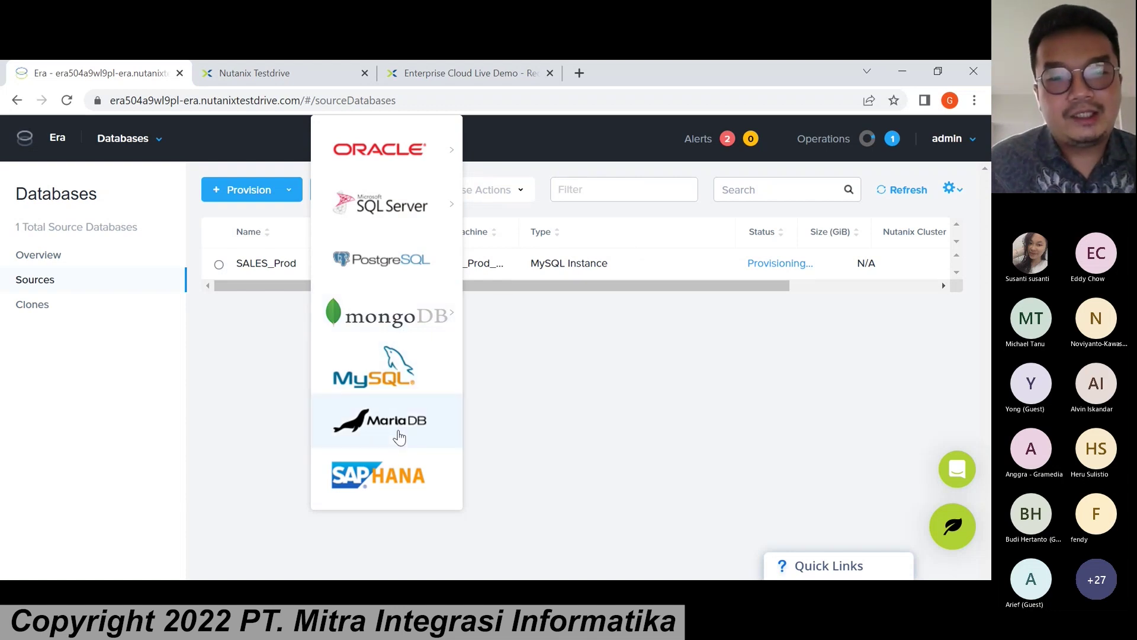
mouse_move(403, 209)
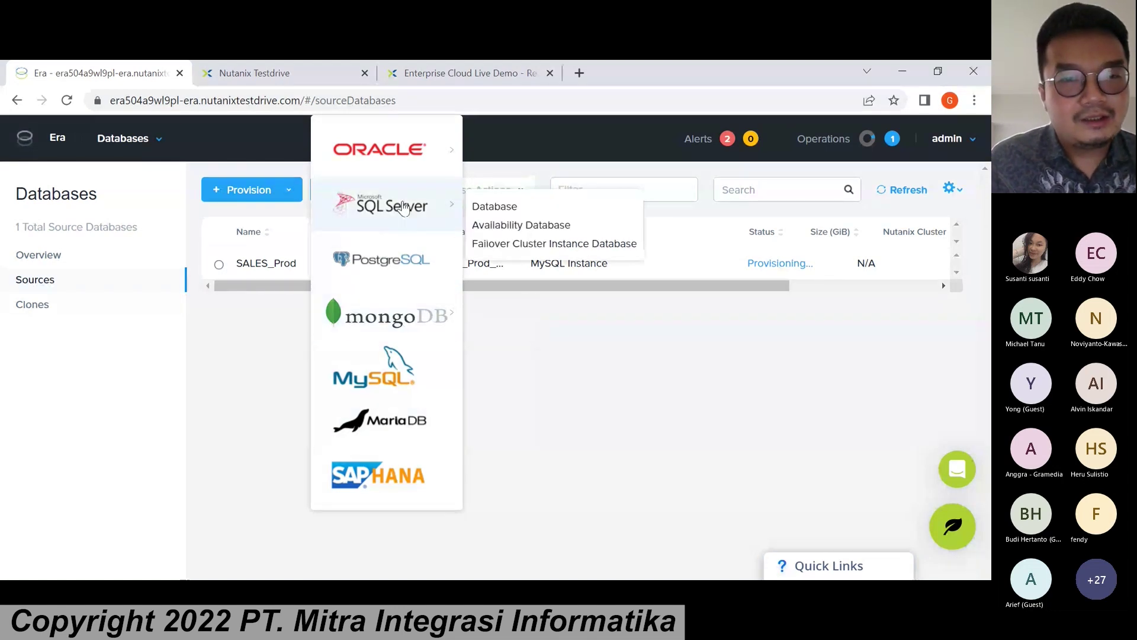
mouse_move(397, 340)
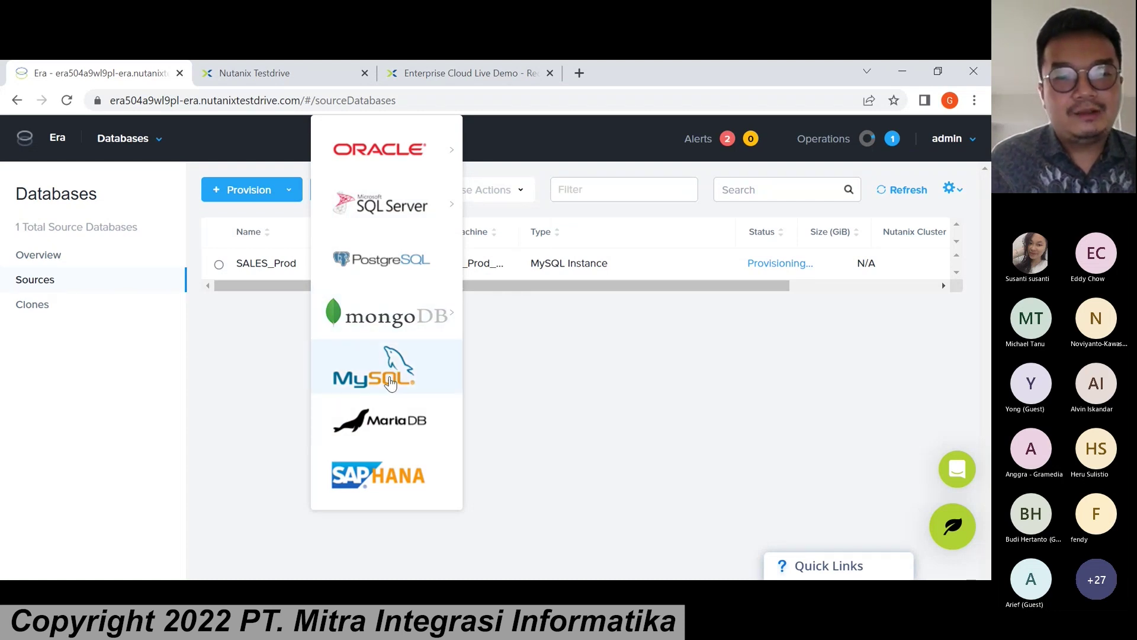
click(399, 262)
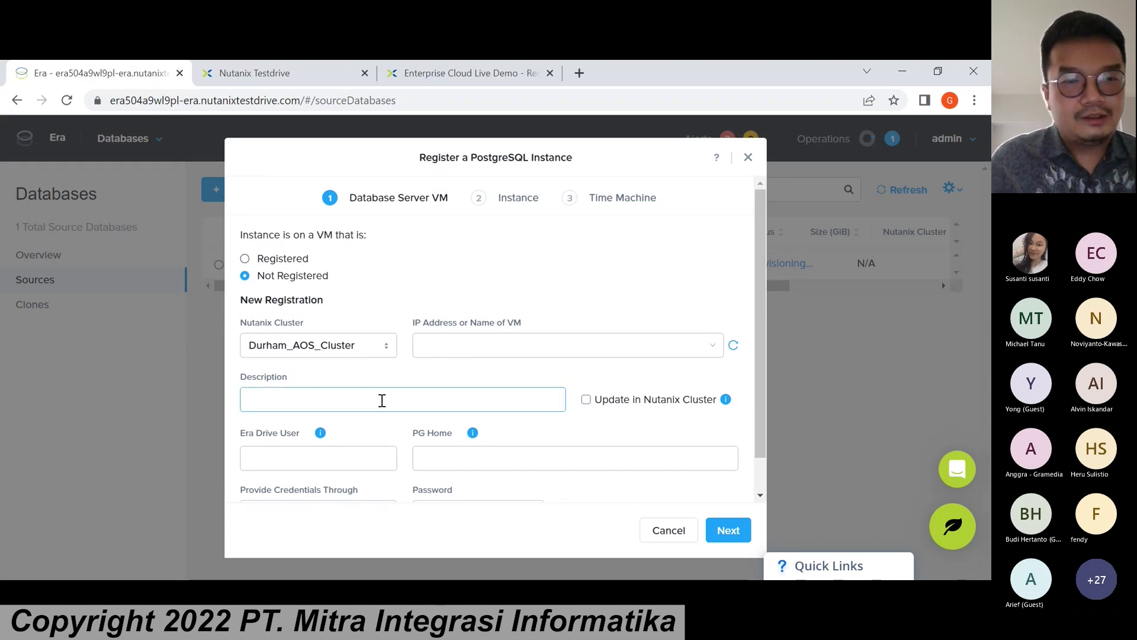
click(245, 258)
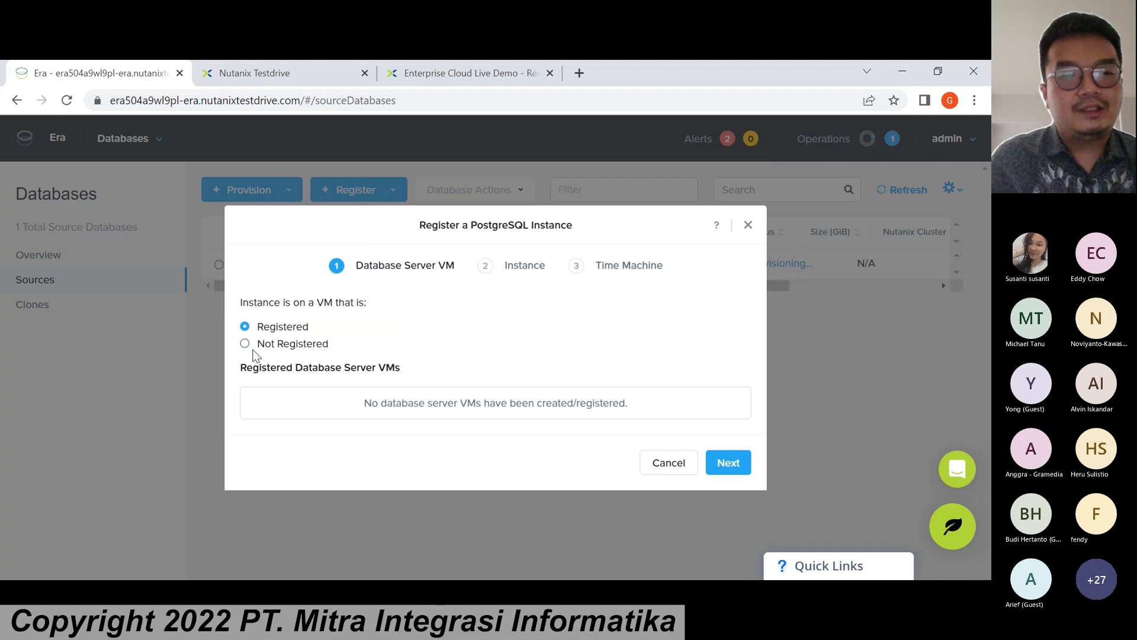
Review the new registration fields for a PostgreSQL VM that is Not Registered, and close the form without registering.
click(258, 347)
click(292, 399)
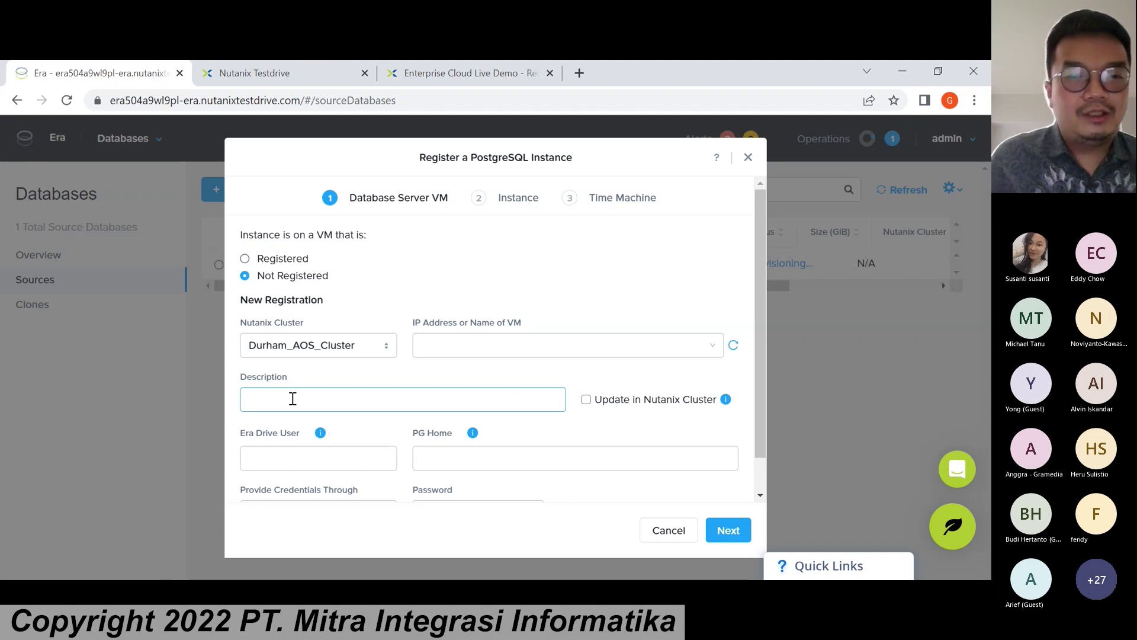
scroll(556, 339, down, 1)
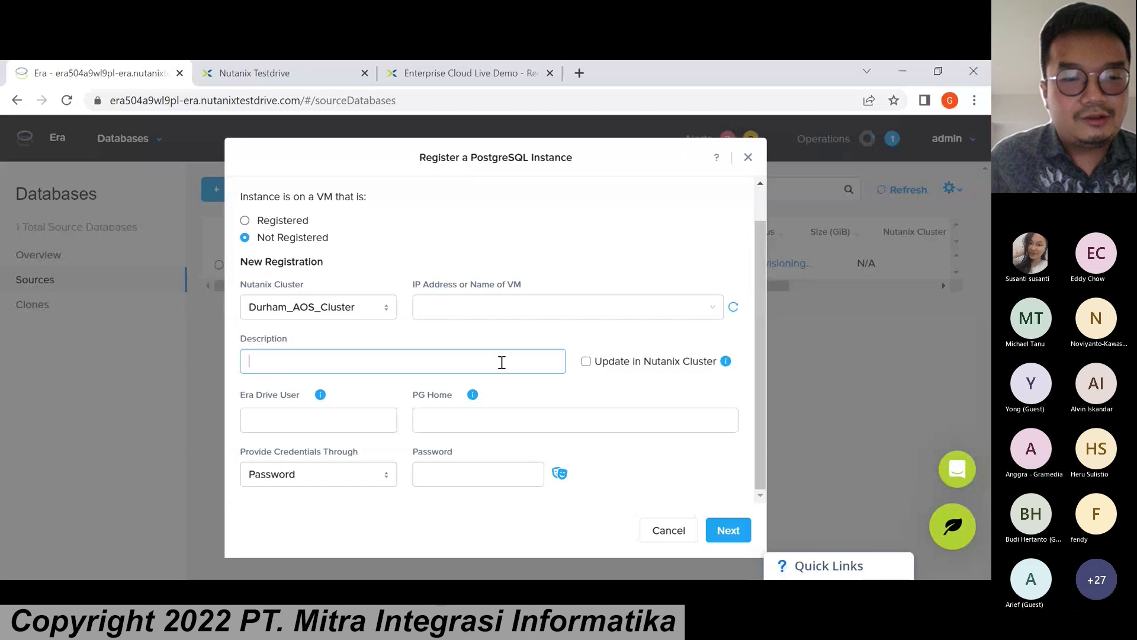
click(748, 157)
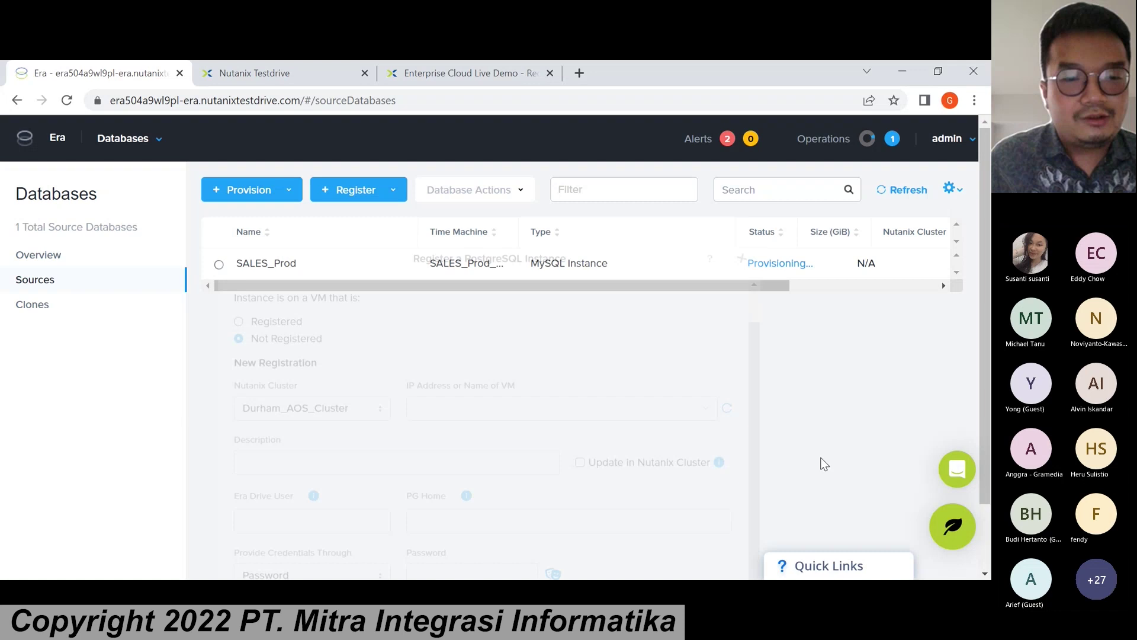
Start the guided Deploy MySQL DB walkthrough from the Provisioning topic of the test drive guides.
click(814, 559)
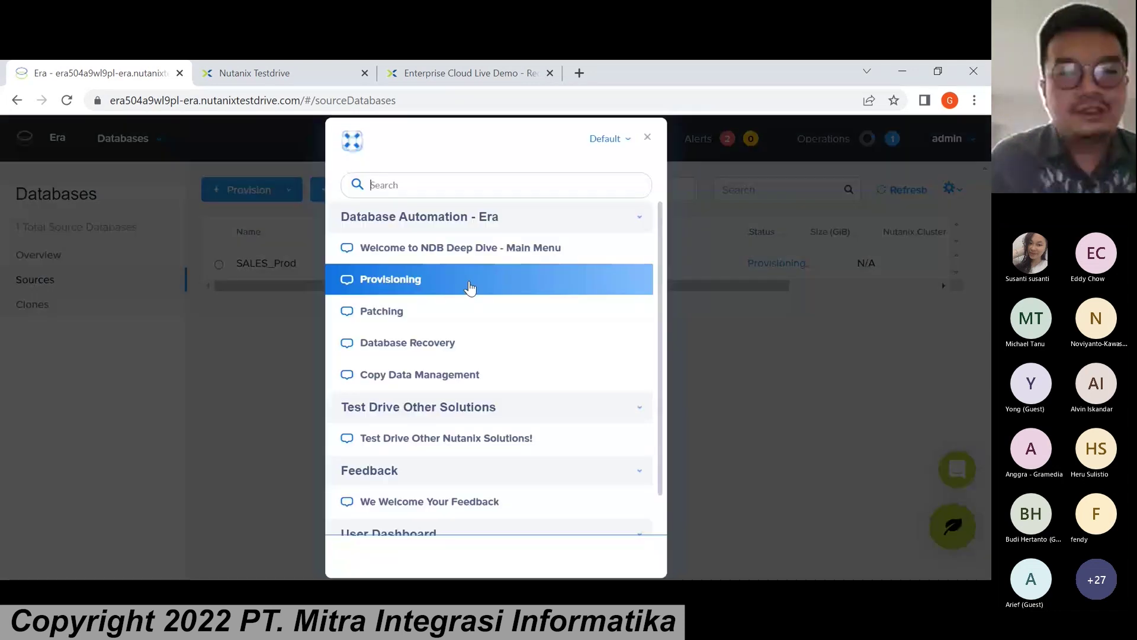
click(425, 190)
click(422, 288)
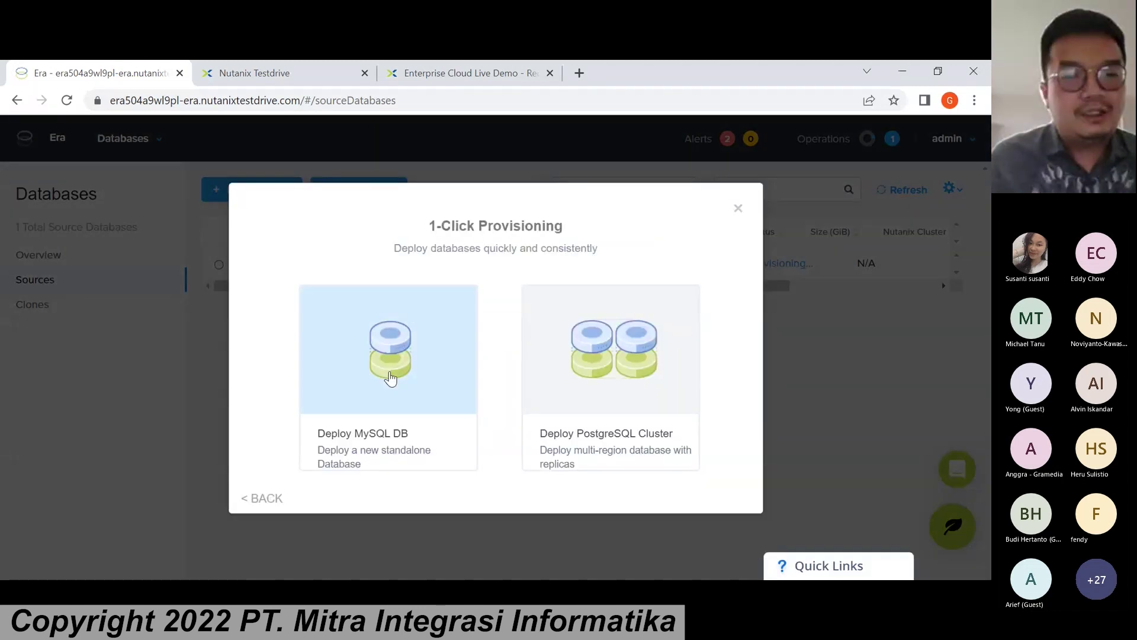
click(391, 377)
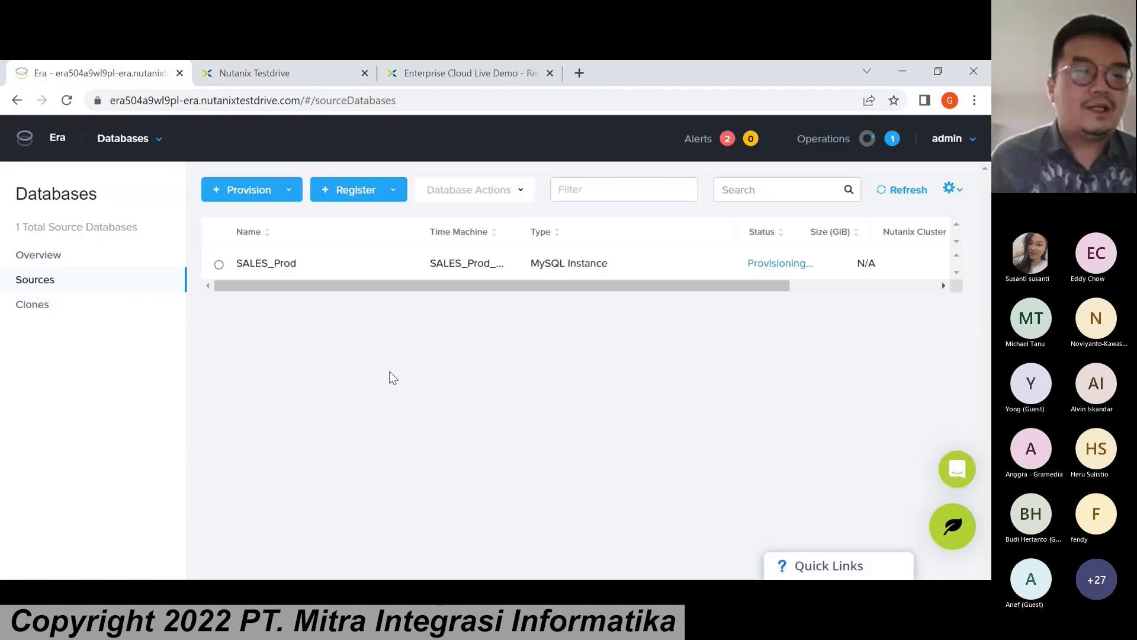
Start provisioning a MySQL instance from the source databases and accept the guide's auto-filled server name and SSH key.
click(60, 284)
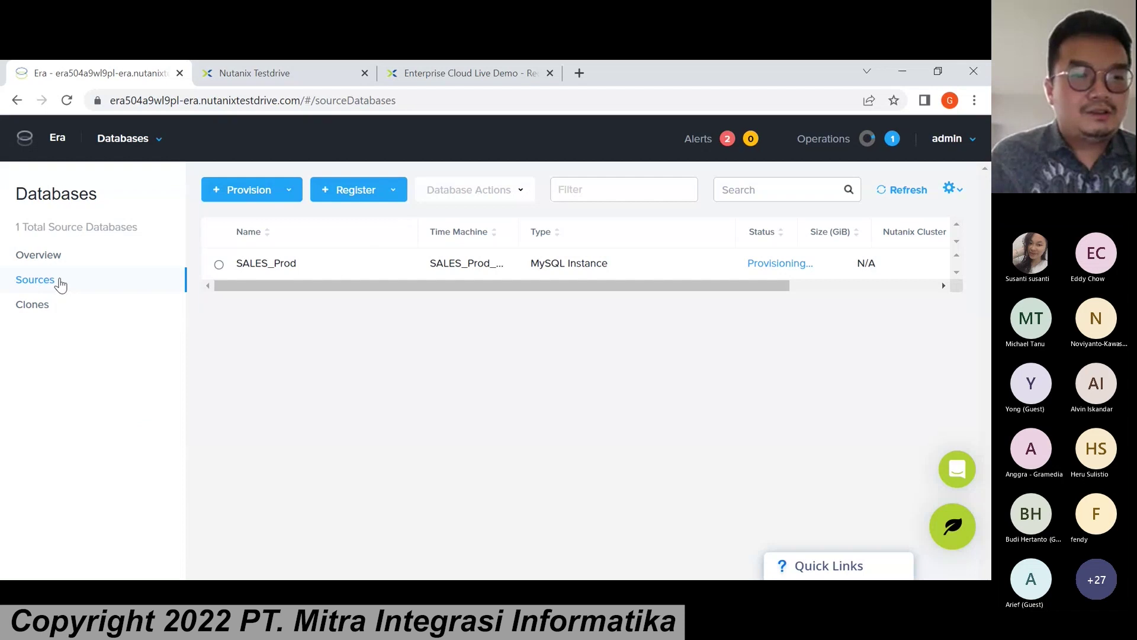
click(253, 197)
mouse_move(270, 200)
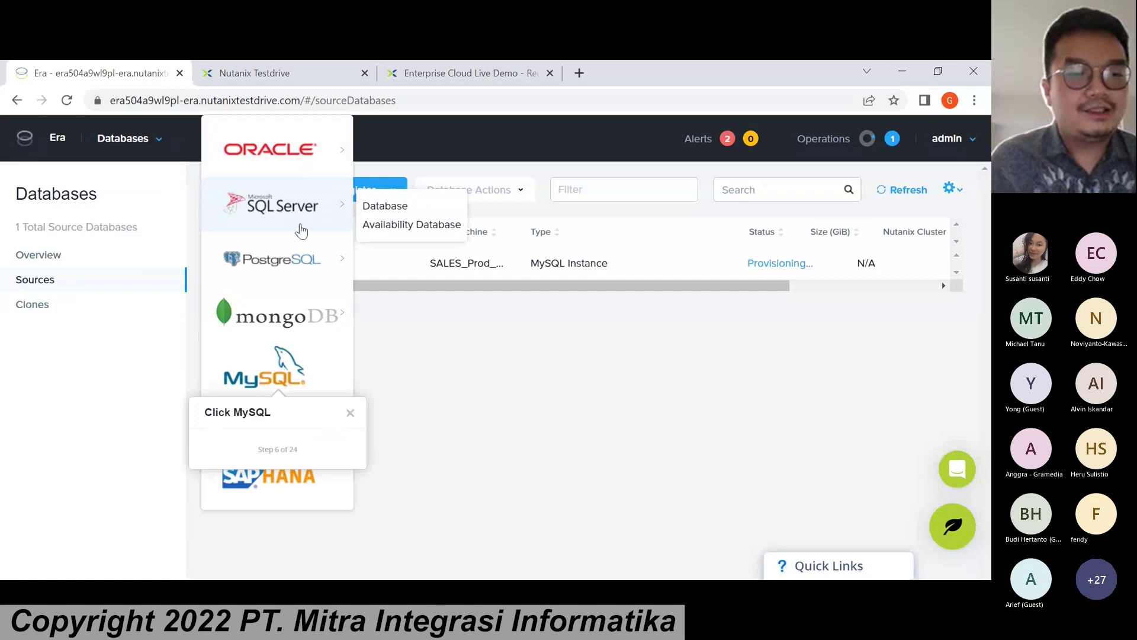
click(303, 383)
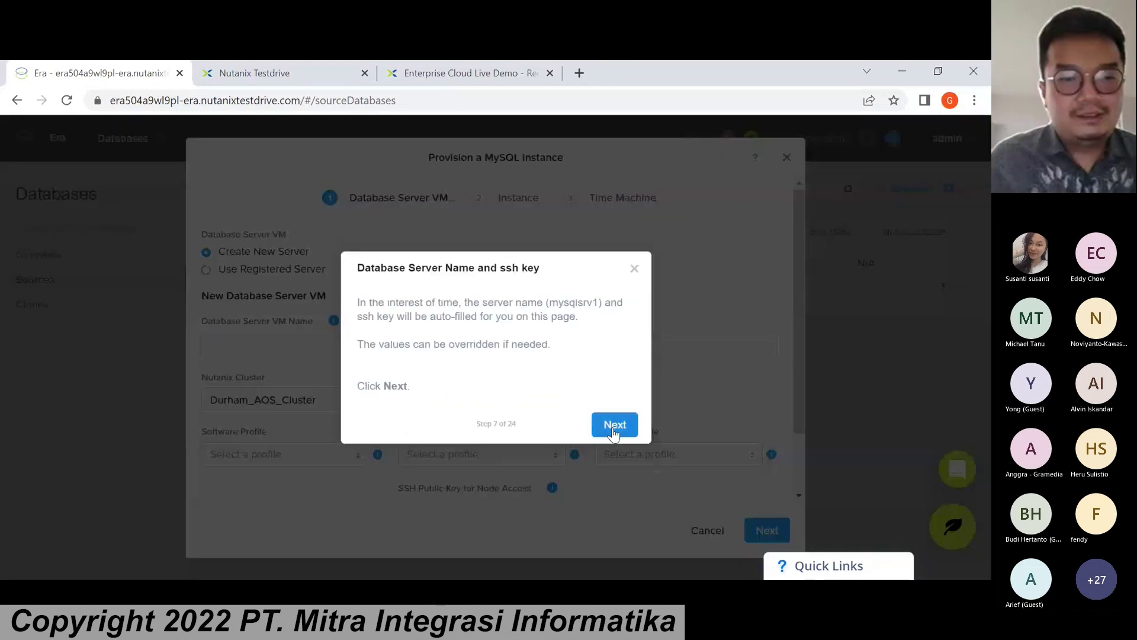
click(614, 425)
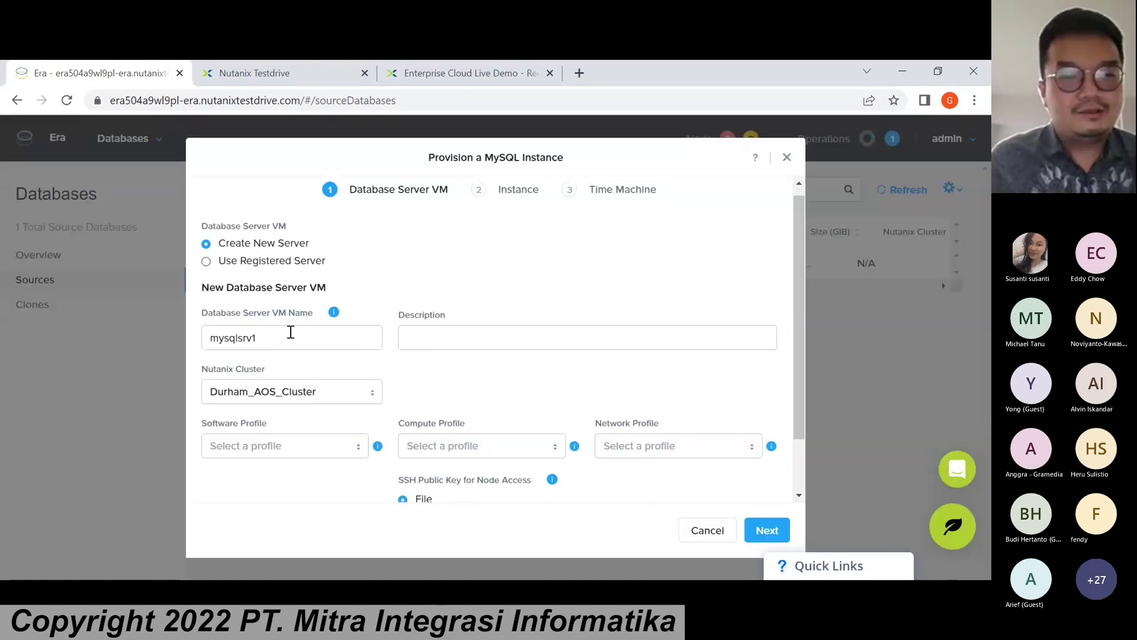
Rename the new database server VM to production_DC.
drag(262, 271, 195, 272)
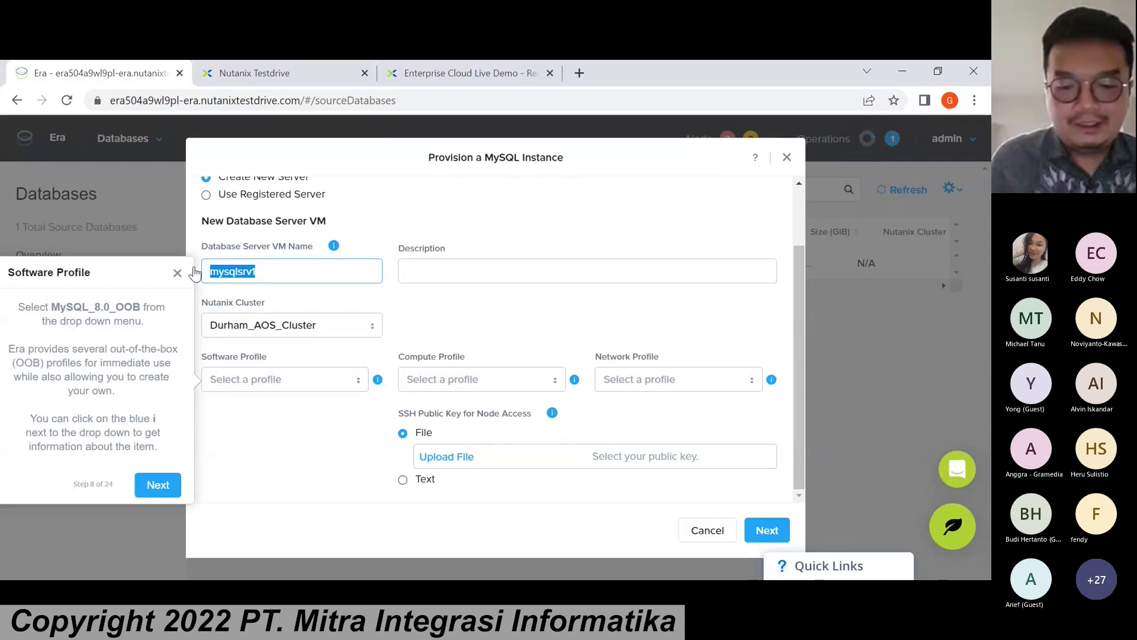
text(productiio)
key(shift+Left)
text(on)
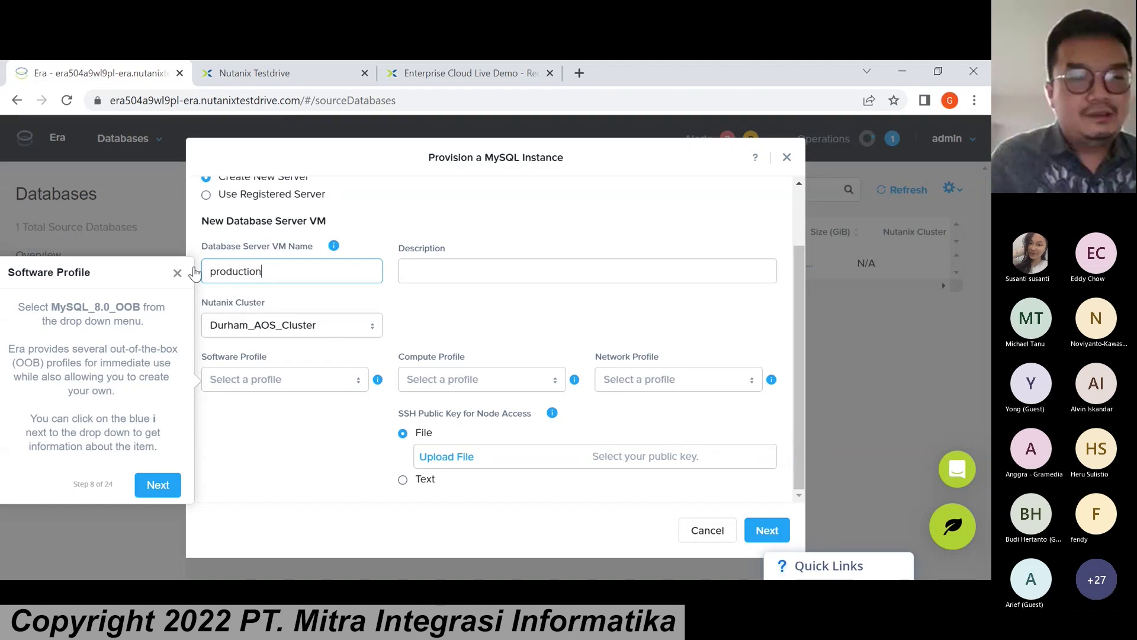
text(_DC)
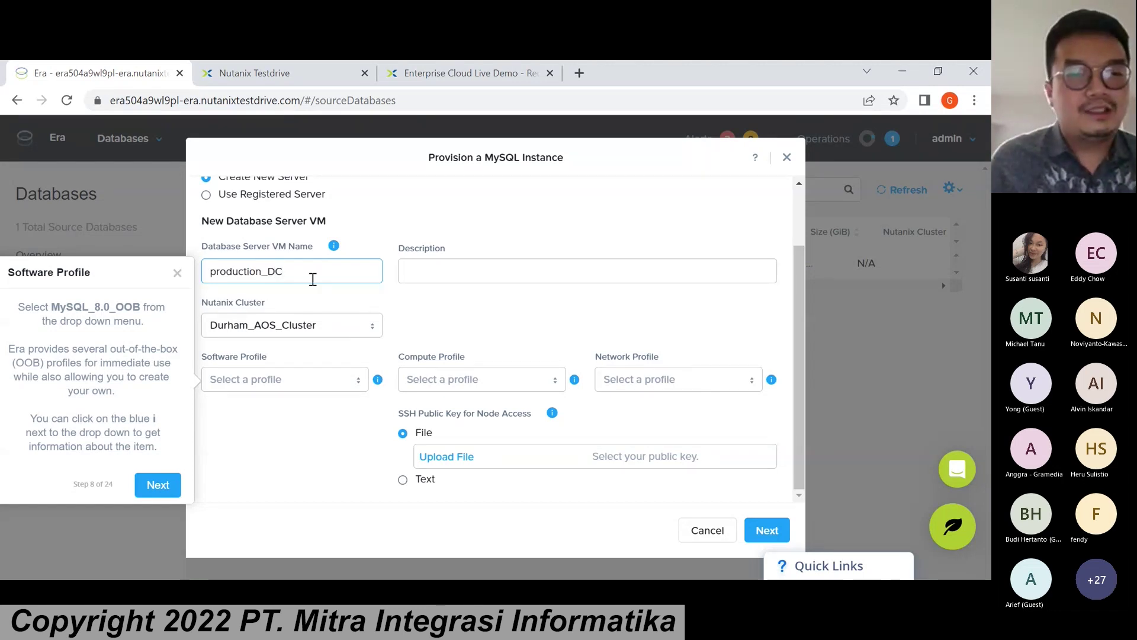
Choose MYSQL_8.0_OOB as the software profile and the default MySQL network as the network profile.
click(287, 377)
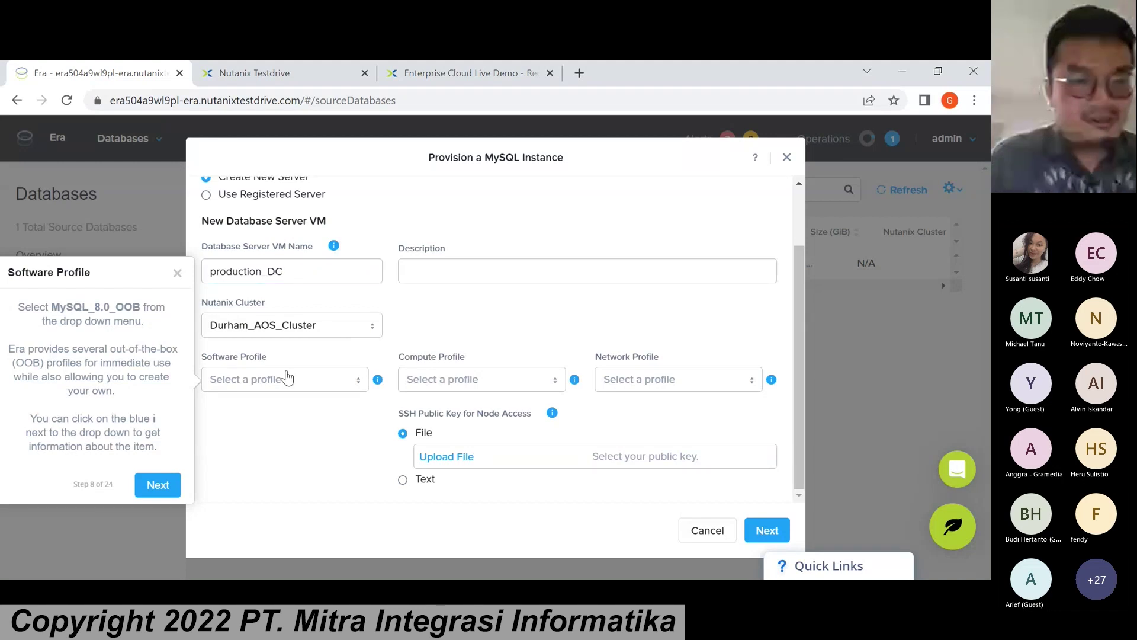
click(264, 416)
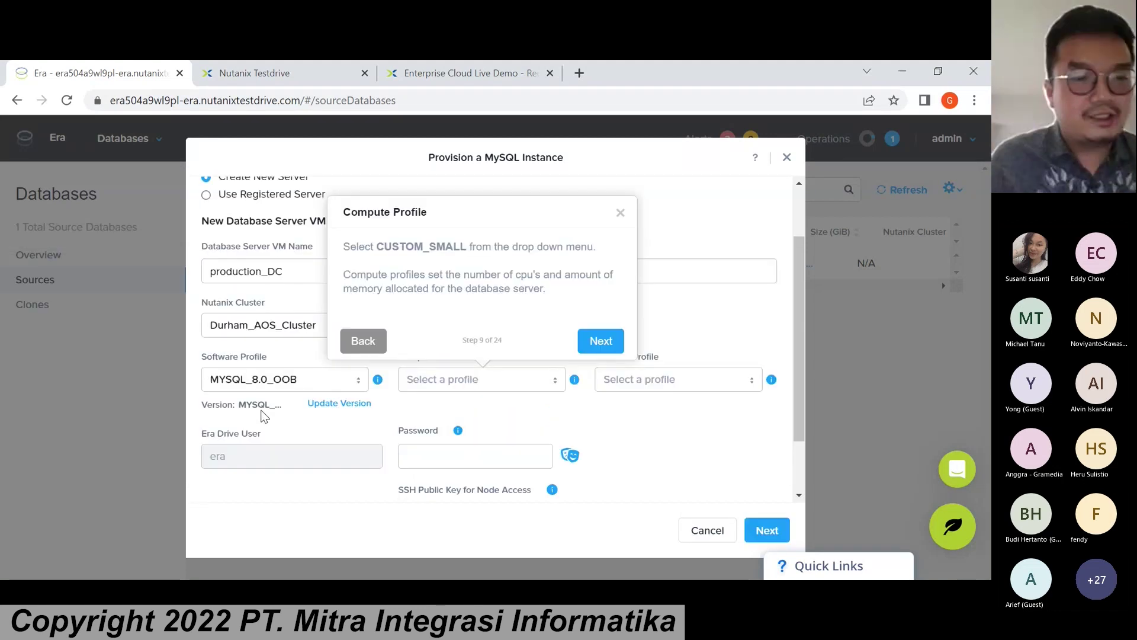
click(598, 339)
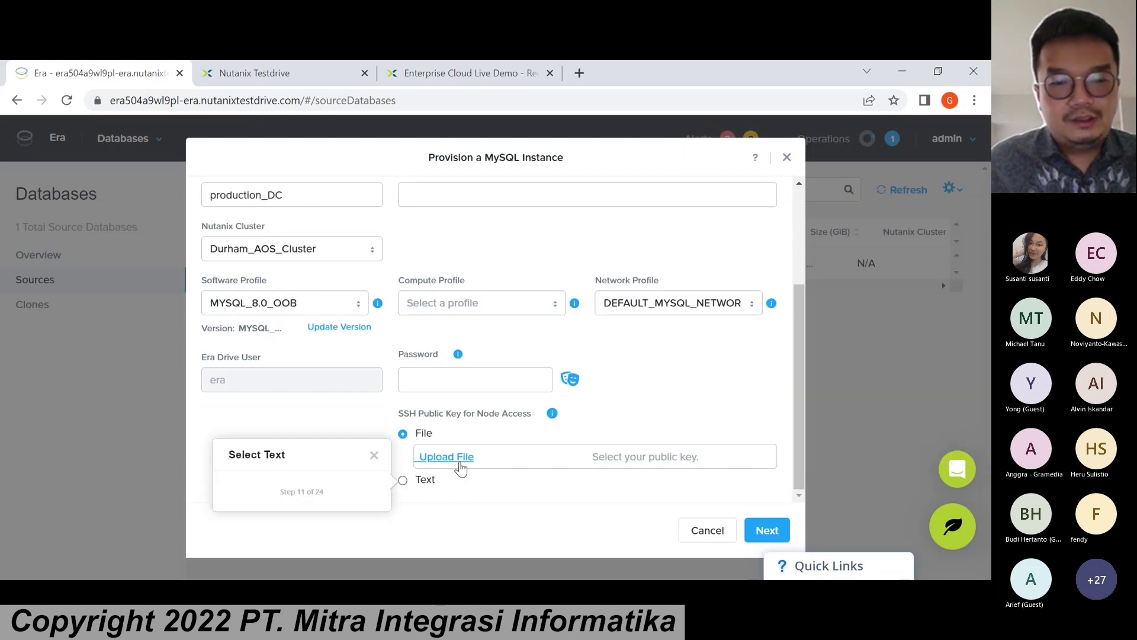
Provide the SSH public key for node access as Text and try to continue to the instance settings.
click(404, 481)
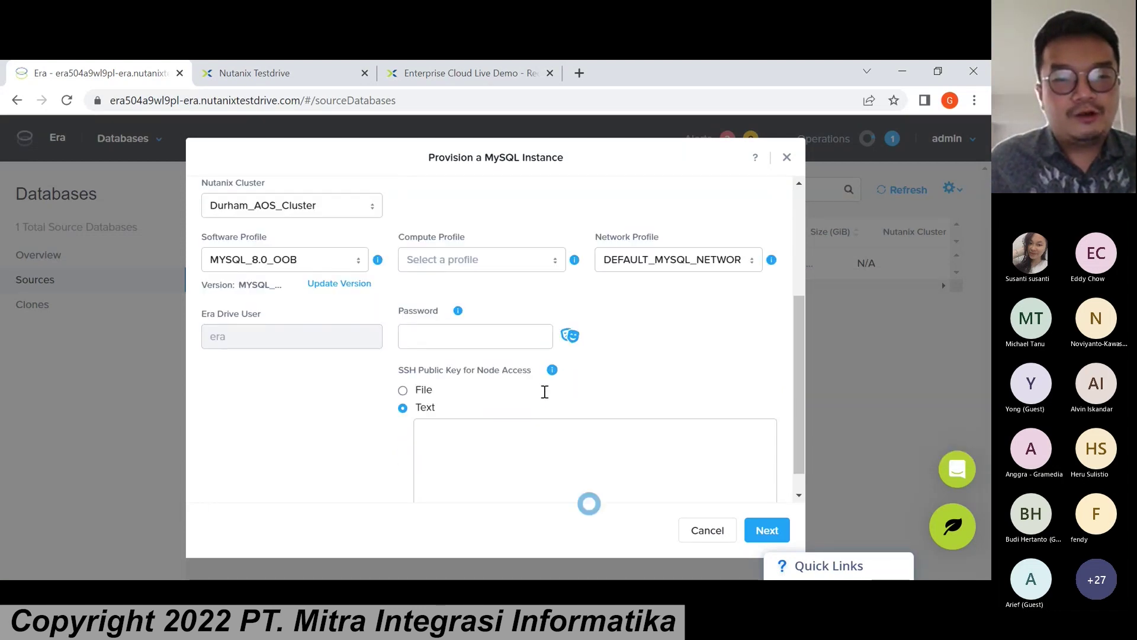
scroll(543, 392, down, 1)
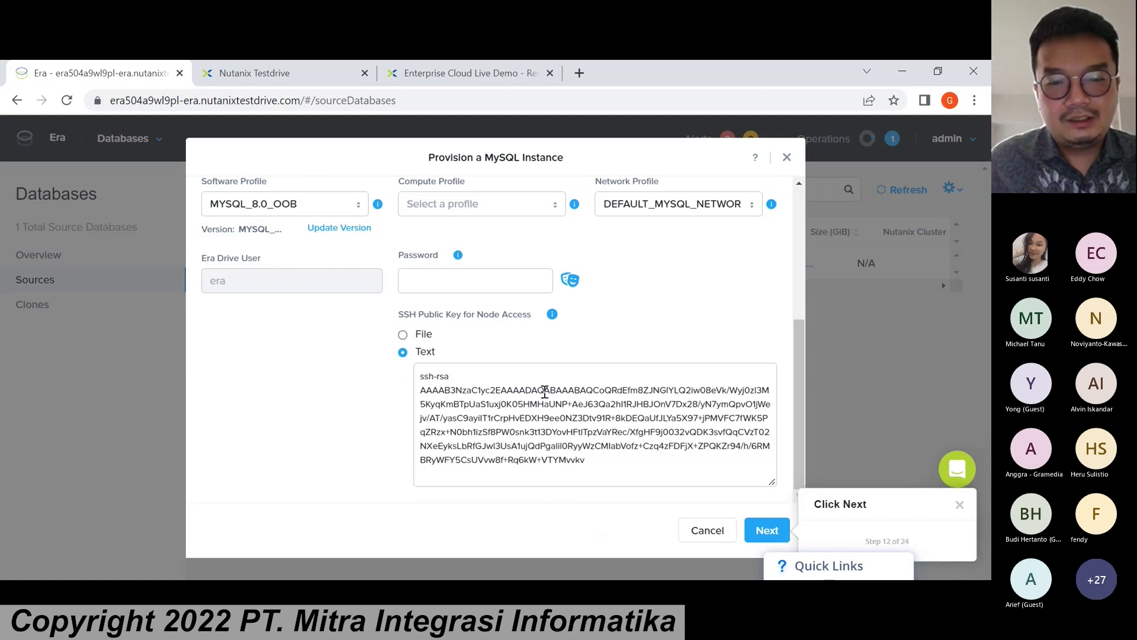
click(403, 335)
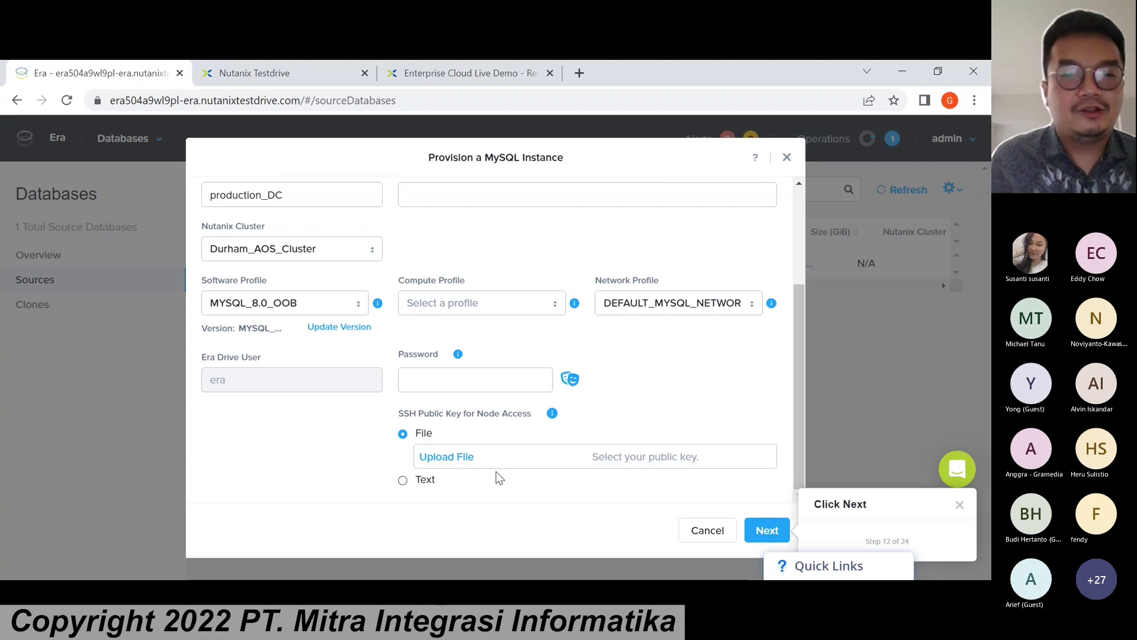
click(405, 481)
scroll(670, 397, down, 2)
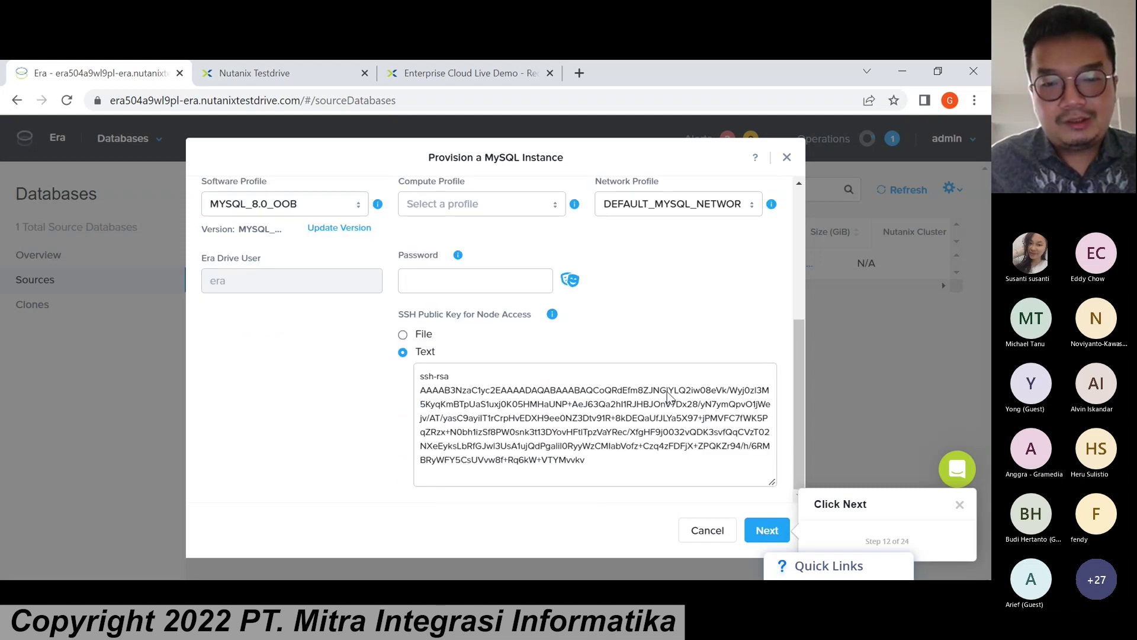
click(776, 531)
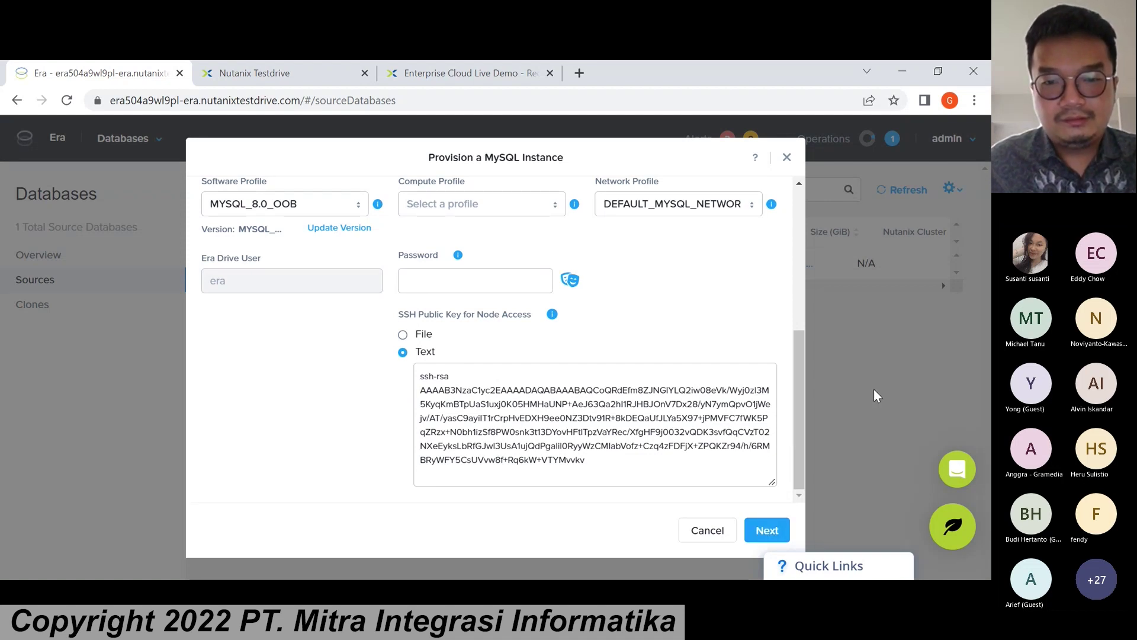
Set the compute profile to CUSTOM_SMALL and continue to the instance settings.
scroll(681, 432, up, 5)
scroll(681, 432, down, 5)
scroll(668, 450, up, 5)
scroll(667, 473, down, 4)
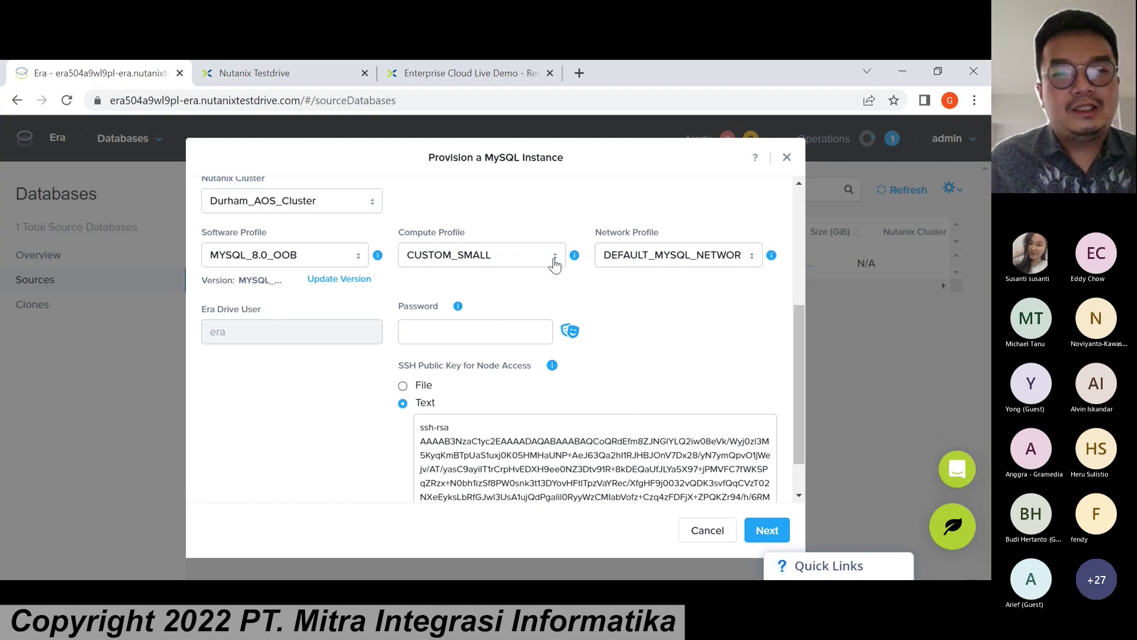
scroll(633, 343, down, 1)
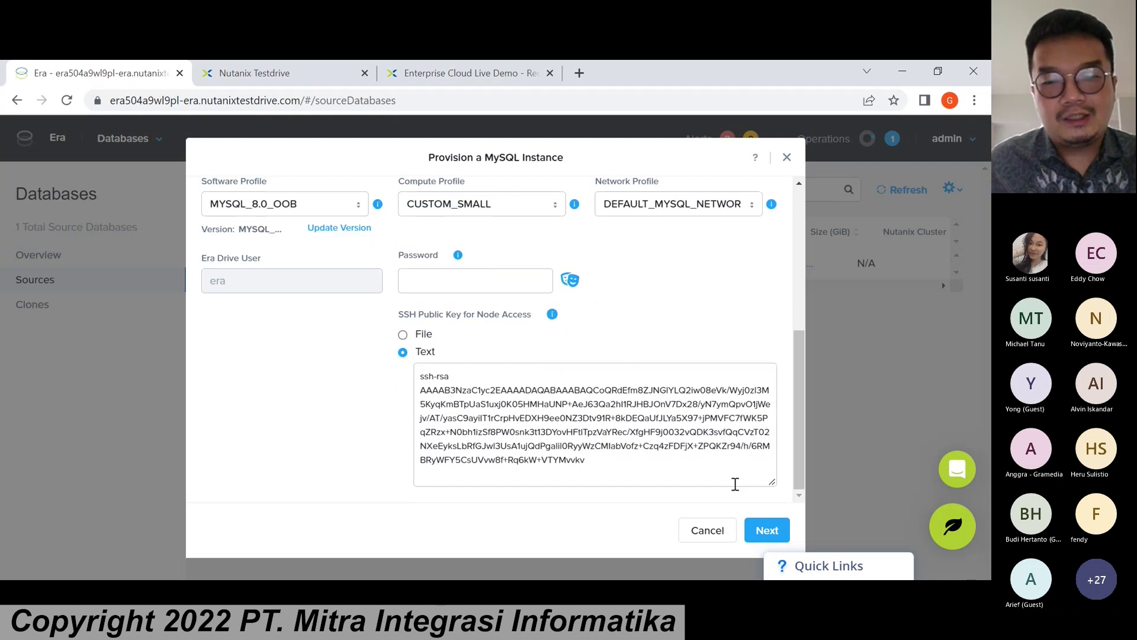
click(753, 528)
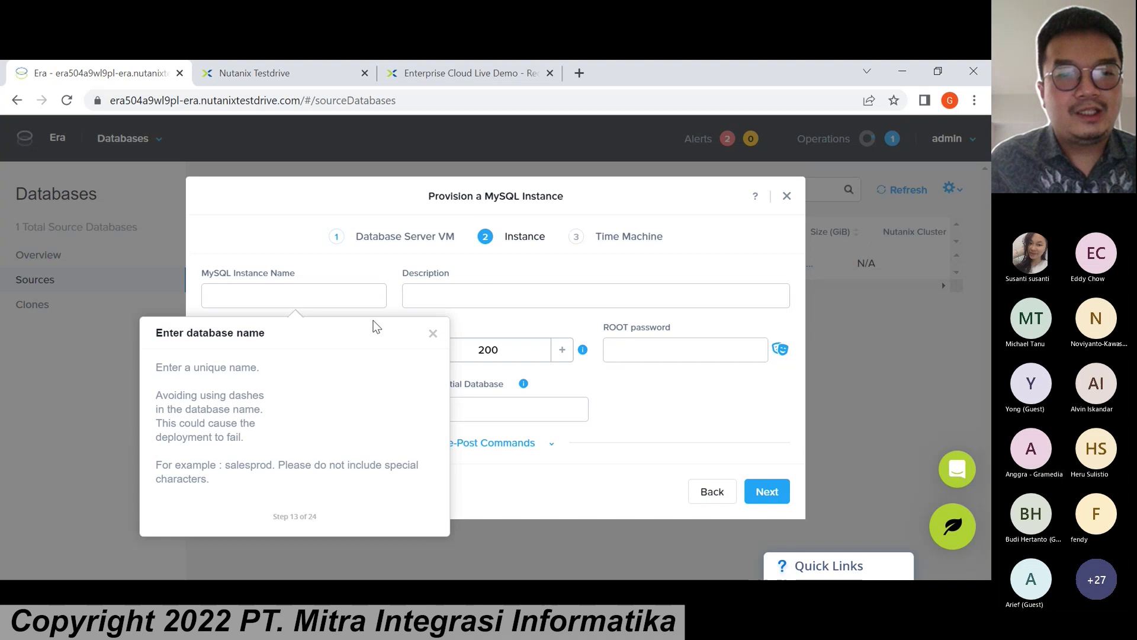
Name the MySQL instance Prod_DC.
click(333, 293)
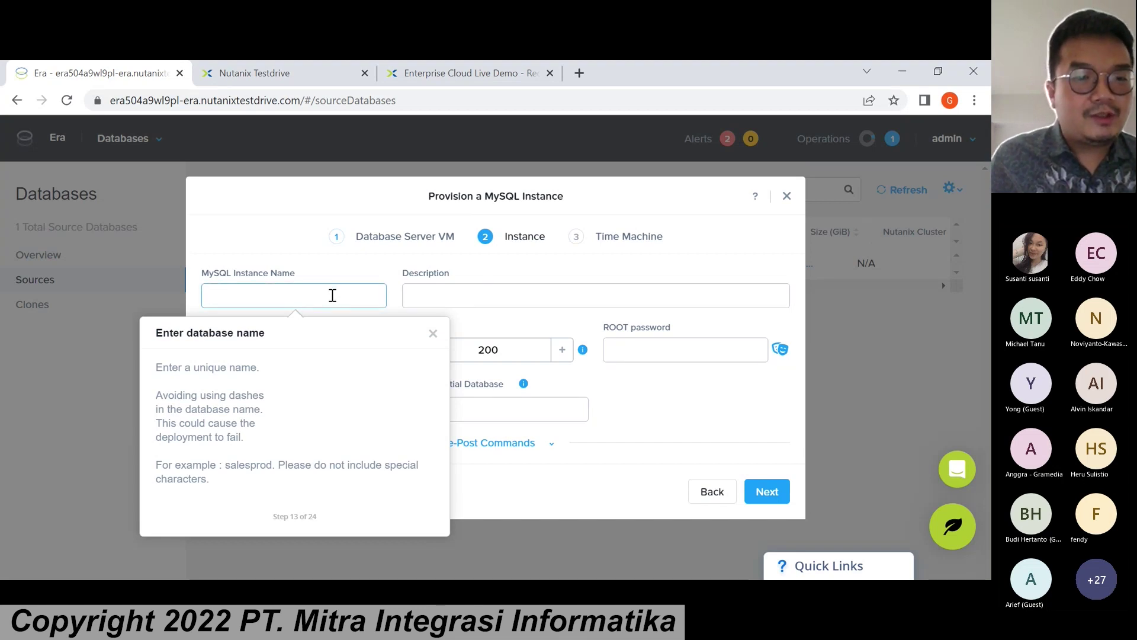
text(P)
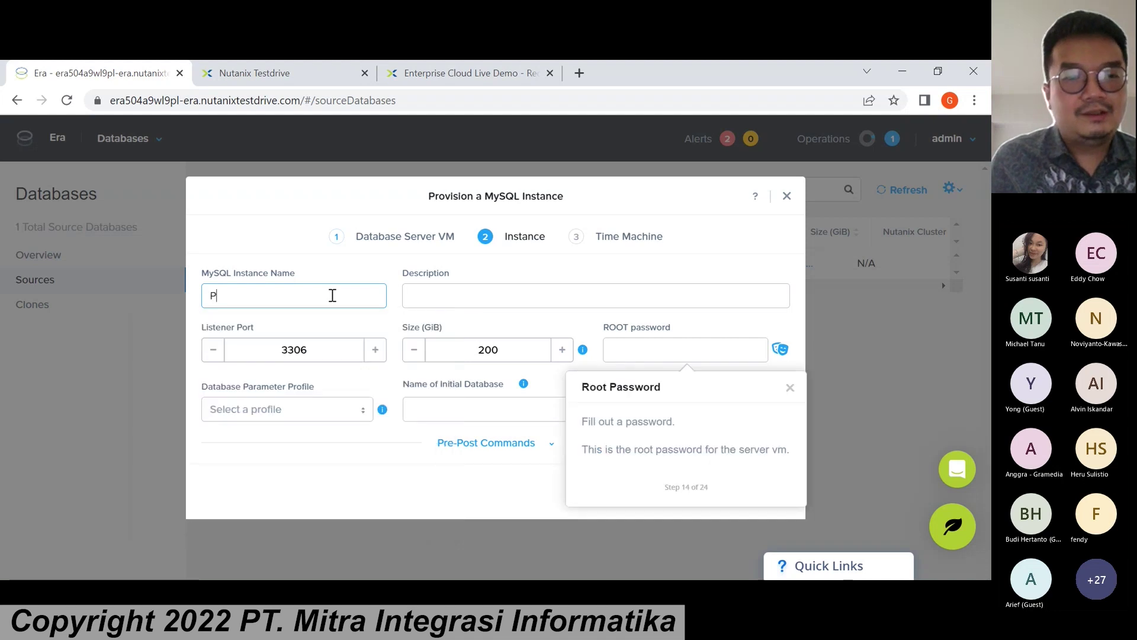
text(rodu)
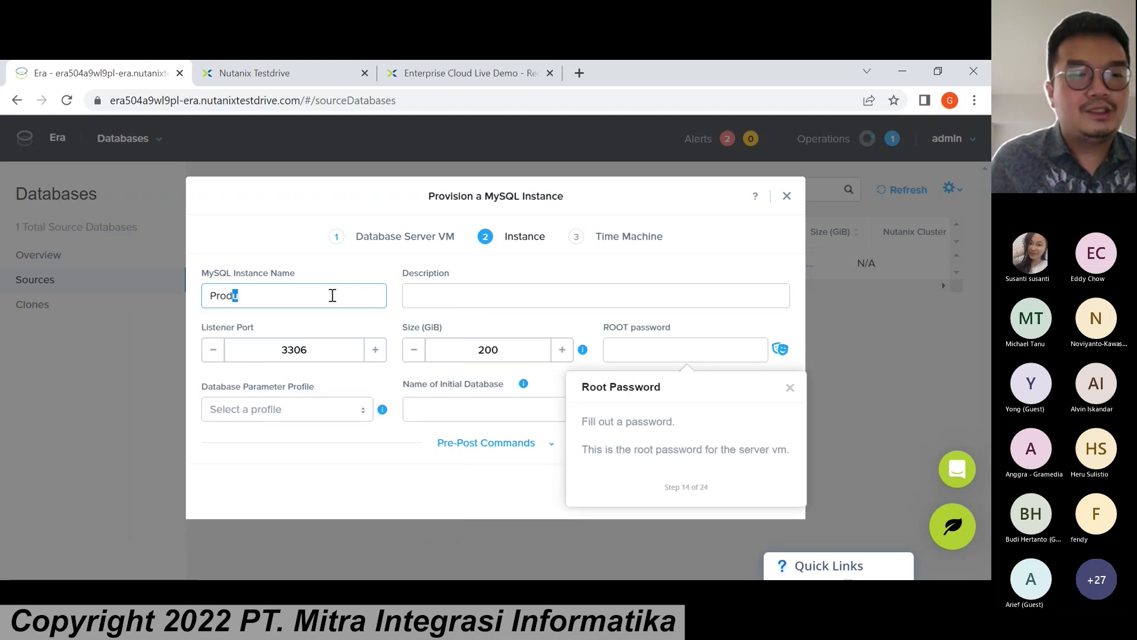
text(_DC)
Describe the MySQL instance as "untuk divisi production".
click(459, 303)
text(untuk)
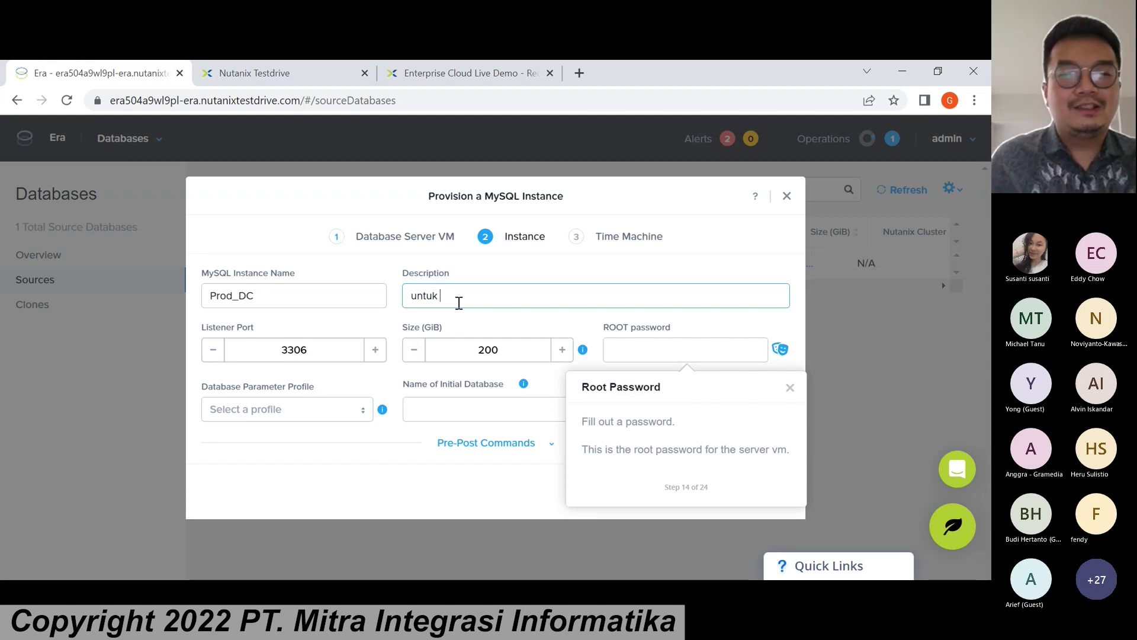
text(pr)
key(ctrl+shift+Left)
text(divisi pr)
key(shift+Left)
key(shift+Left)
key(shift+Left)
key(BackSpace)
text(production)
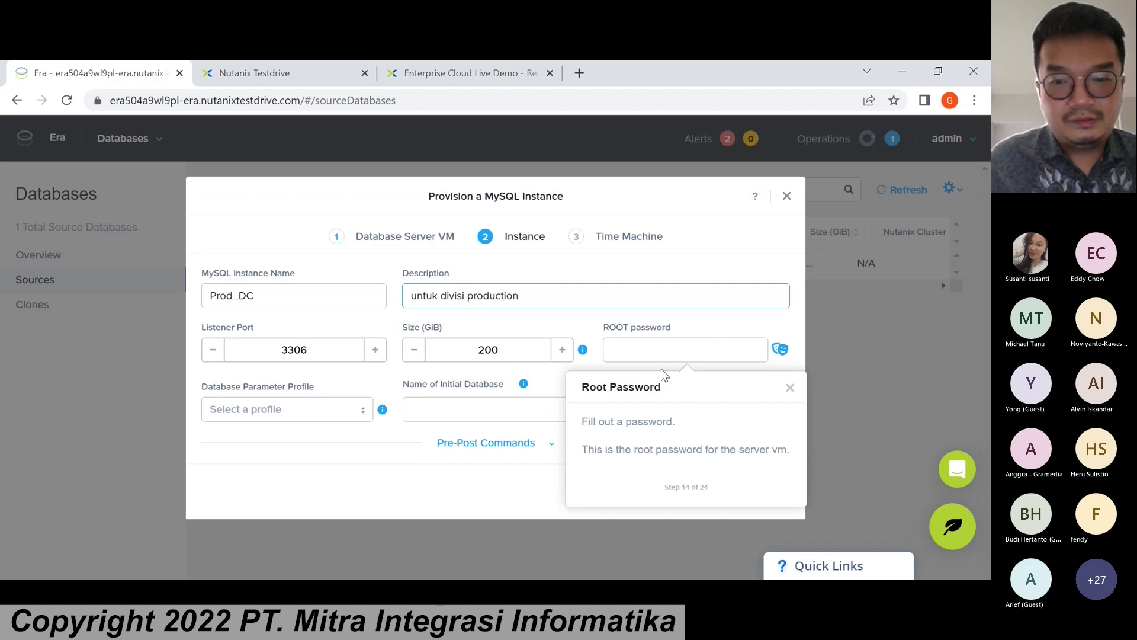
Enter the root password for the MySQL instance and reveal it in plain text.
click(684, 357)
text(•••••••)
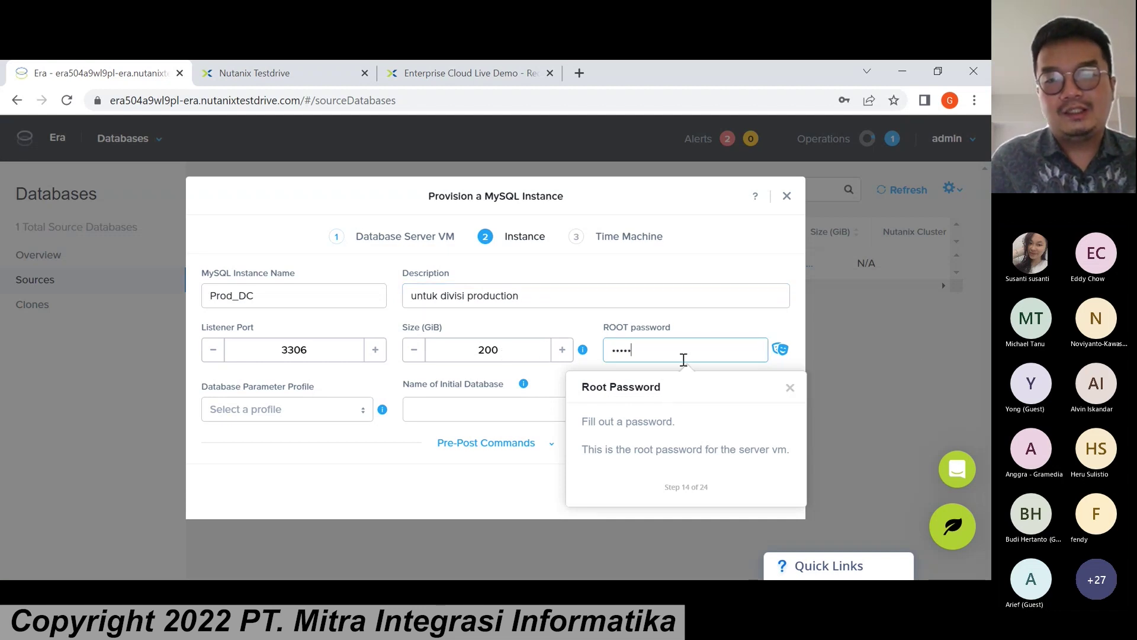
text(••)
click(781, 349)
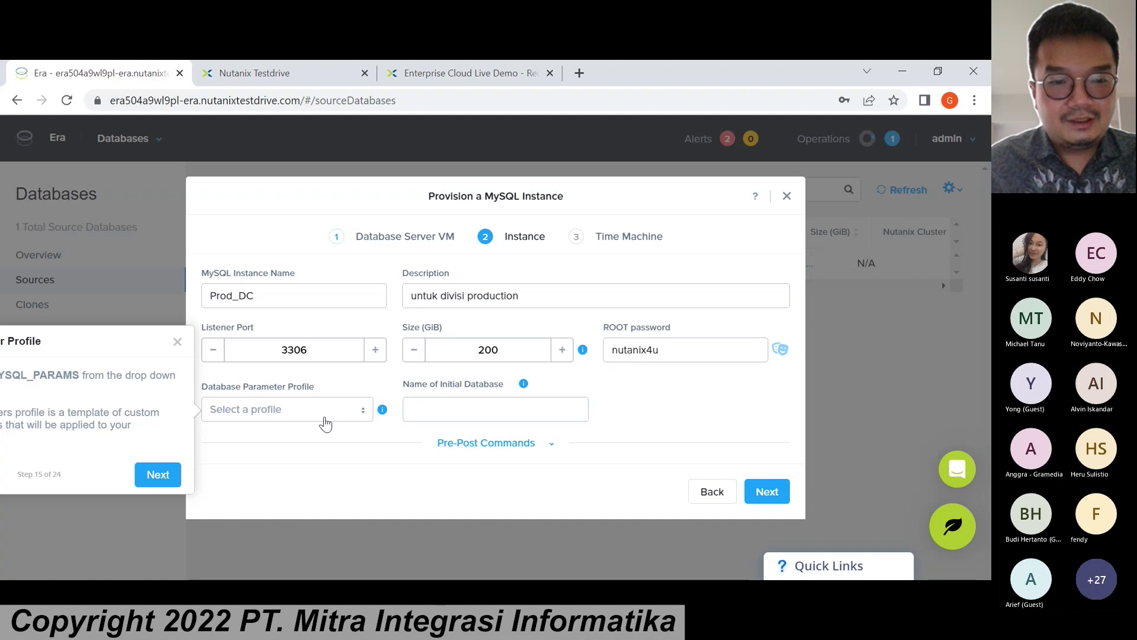
Choose DEFAULT_MYSQL_PARAMS as the database parameter profile and name the initial database proddc.
click(316, 449)
click(468, 415)
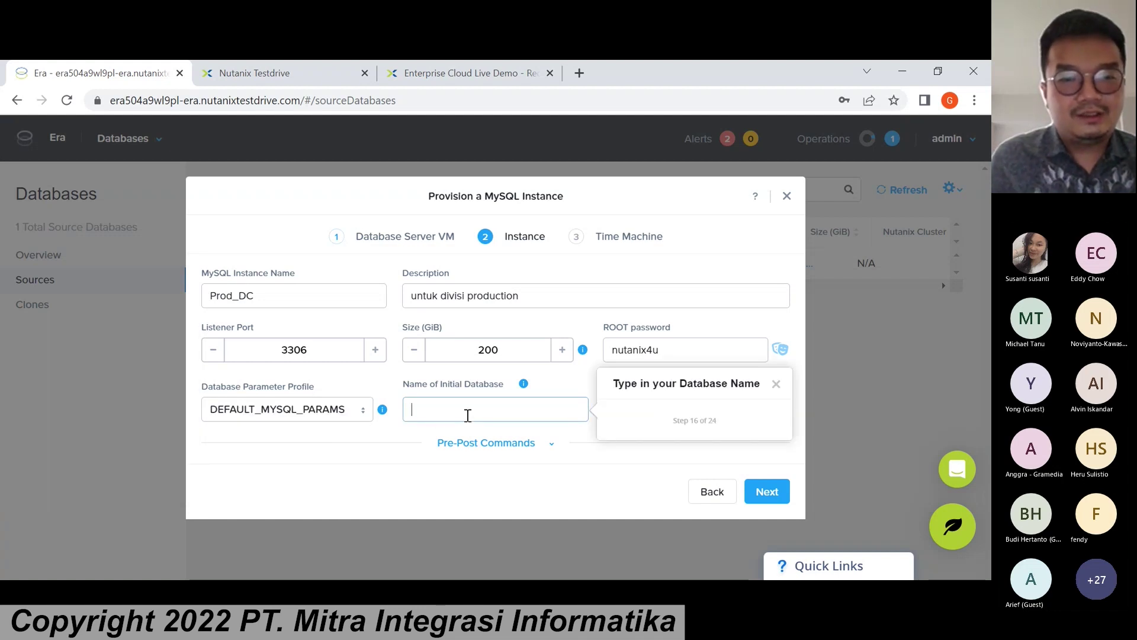
text(proddc)
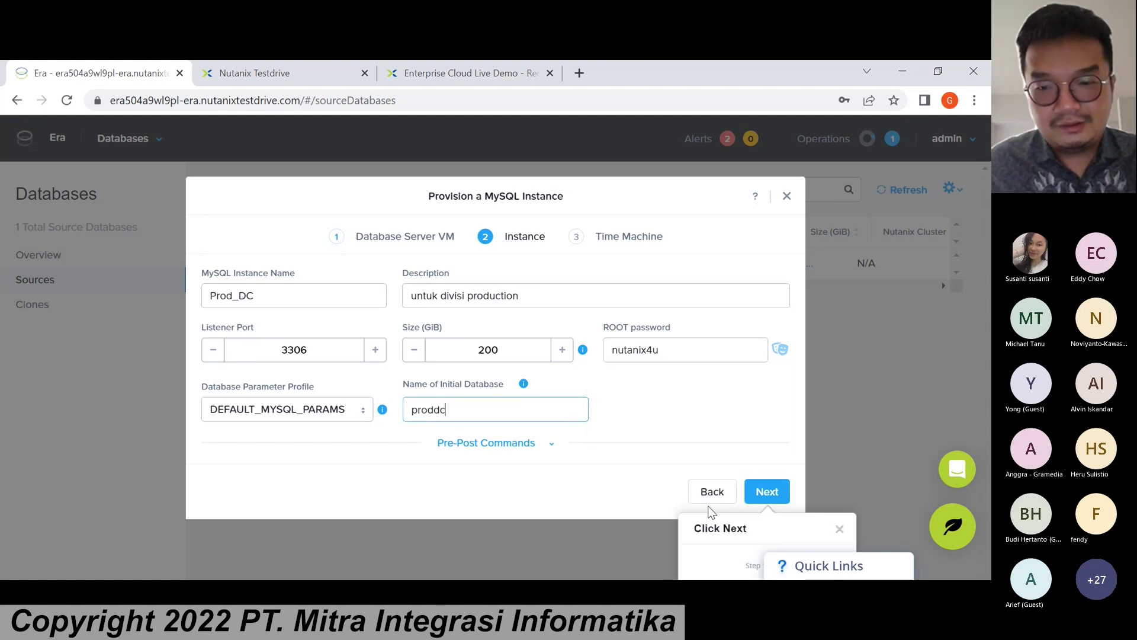
Continue to the Time Machine settings and set the SLA to DEFAULT_OOB_SILVER_SLA.
click(768, 493)
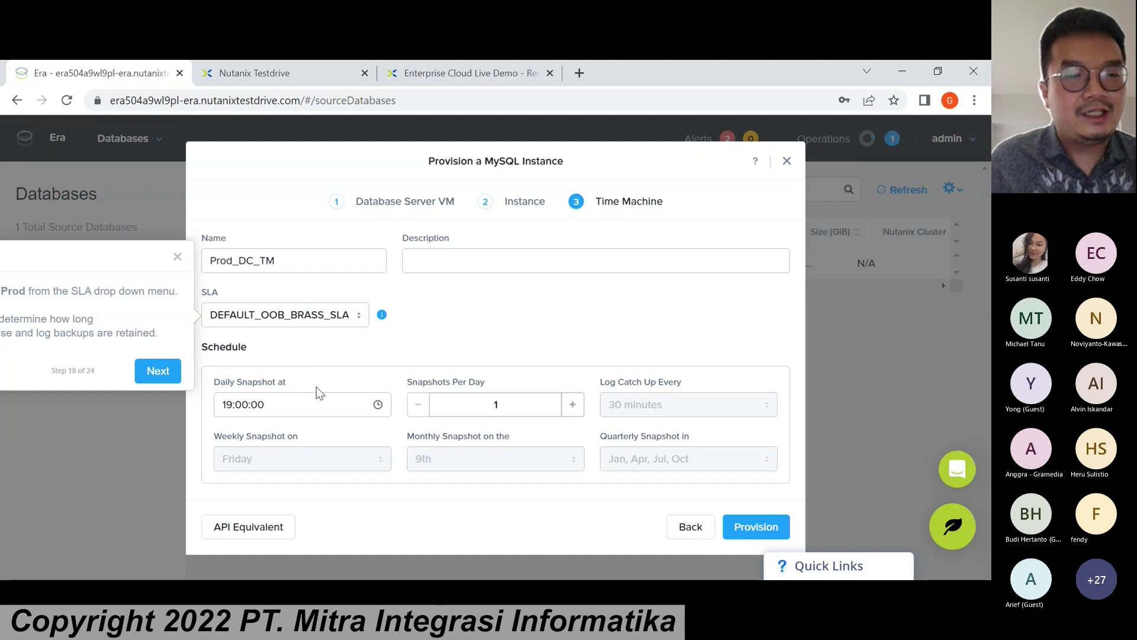
click(312, 352)
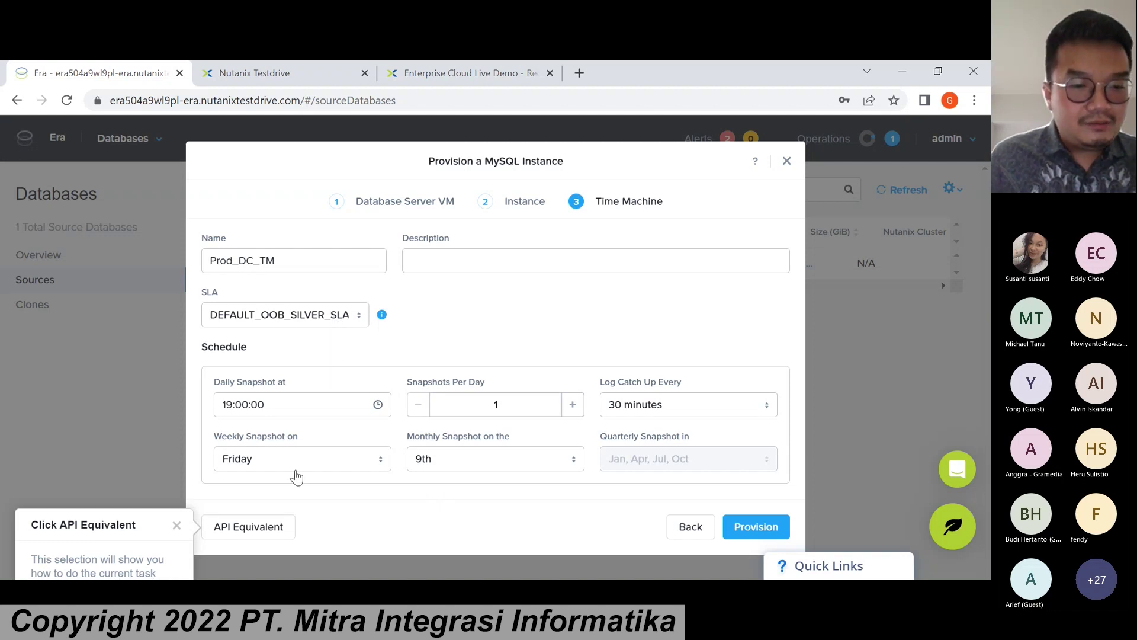
Open the API equivalent of the provisioning request, dismiss the guide tip, and read through the JSON data and cURL script.
click(257, 537)
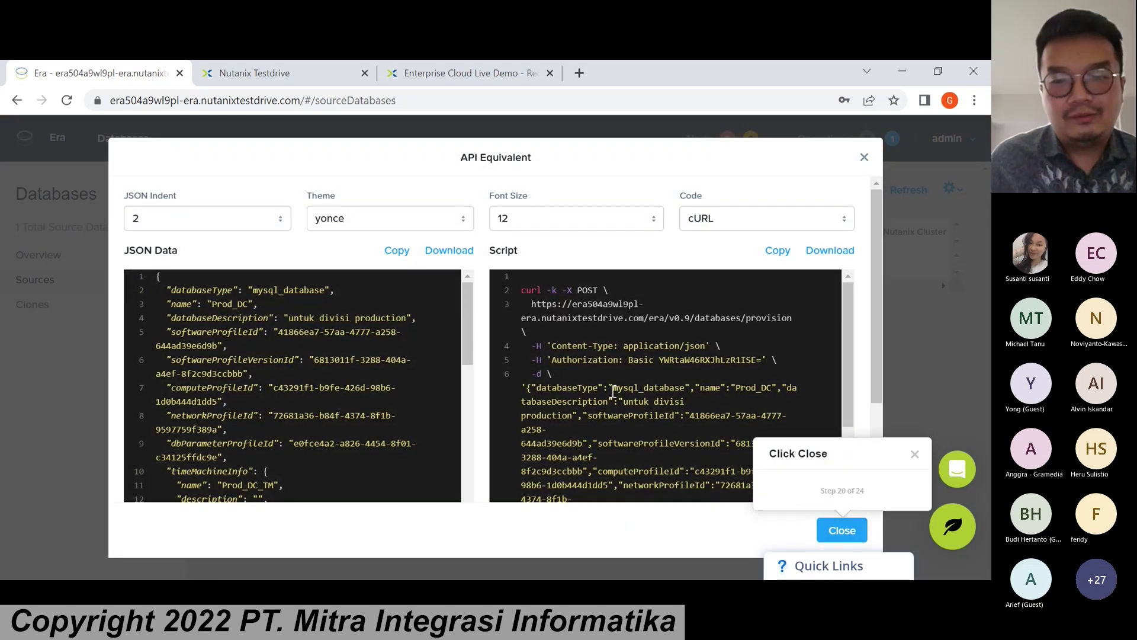
scroll(613, 391, down, 10)
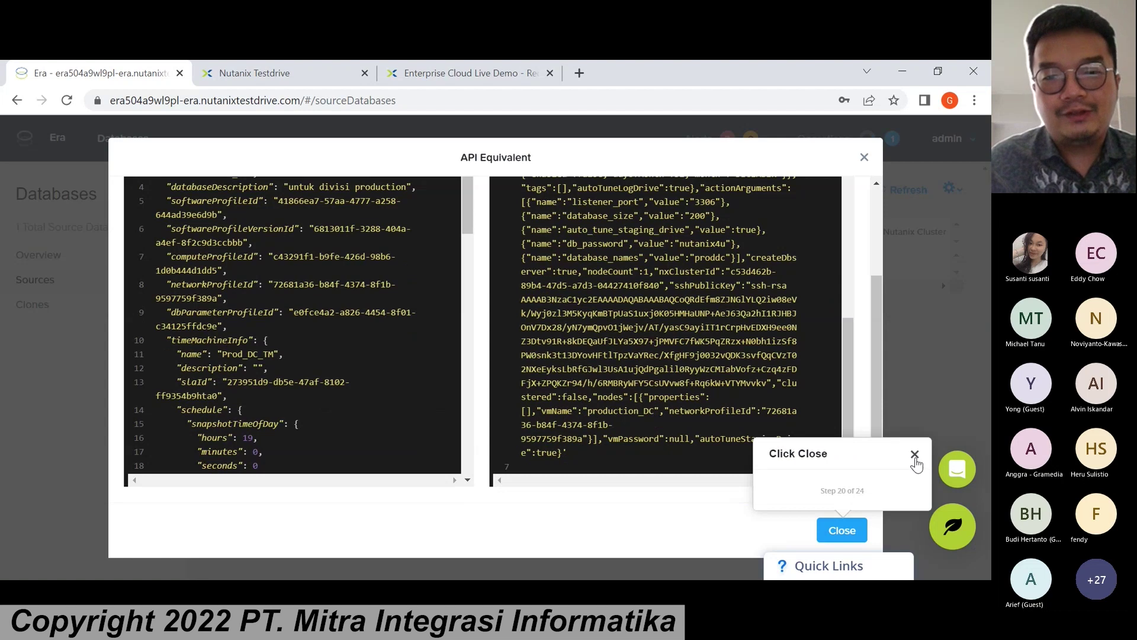
click(915, 454)
scroll(687, 335, up, 10)
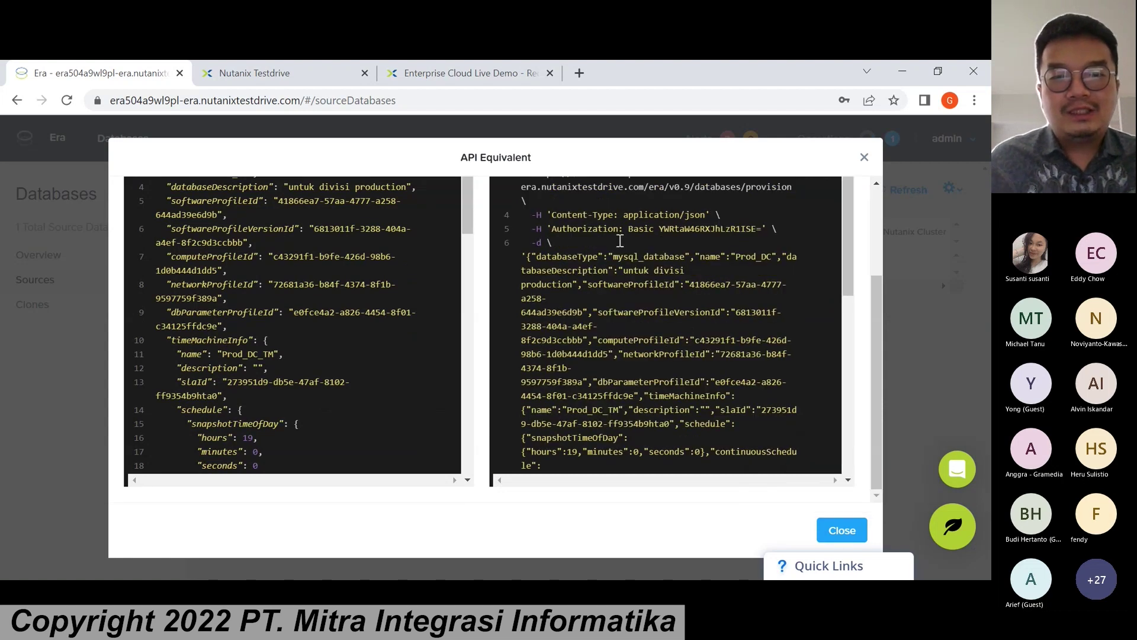
scroll(619, 241, down, 1)
scroll(620, 241, up, 5)
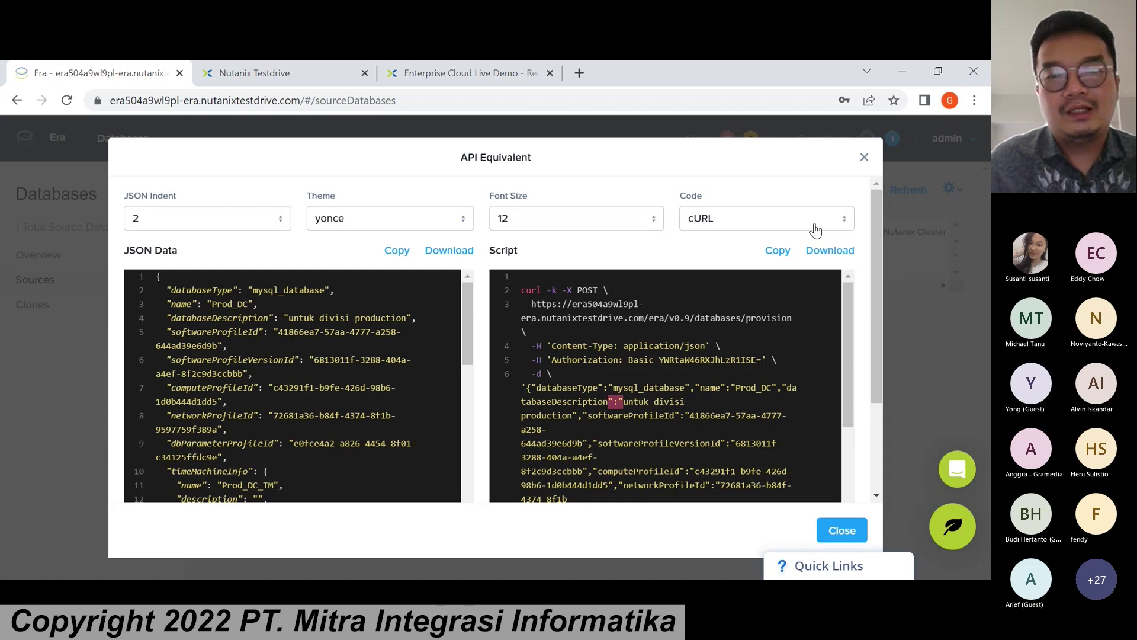
View the provisioning script as Python, Golang and JavaScript, and read the JavaScript version through.
click(711, 263)
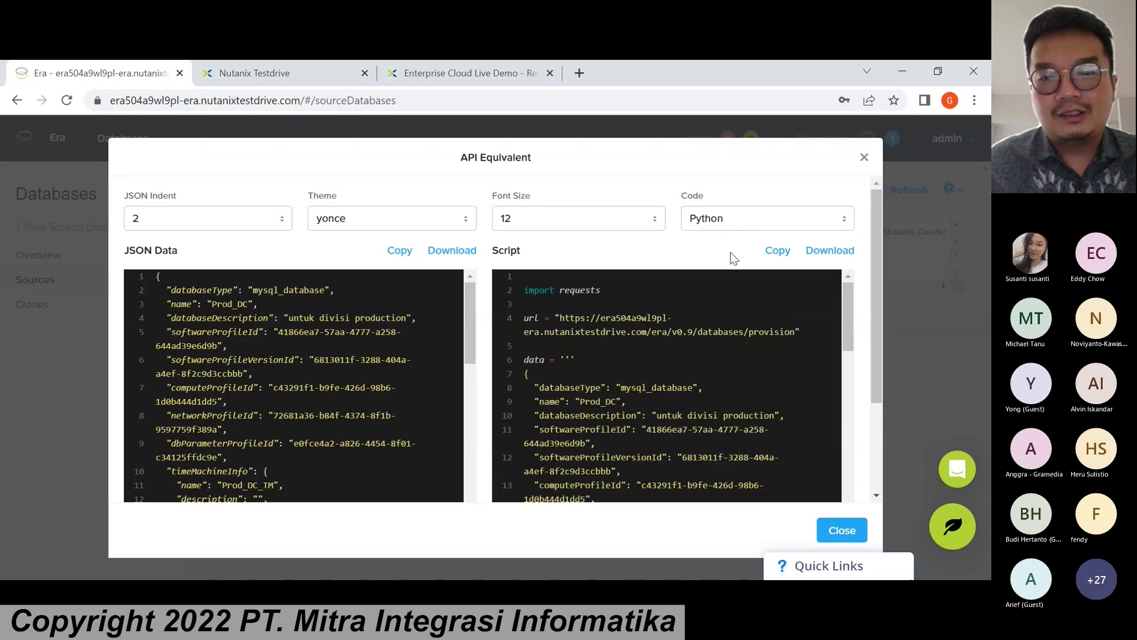
click(730, 251)
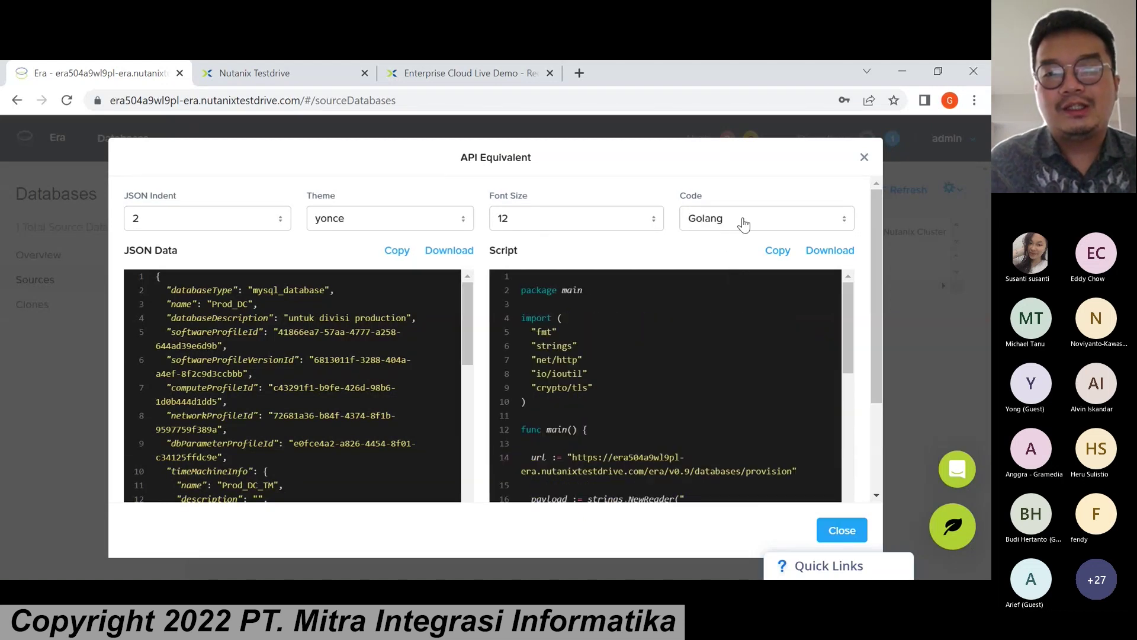
click(738, 276)
drag(537, 304, 606, 368)
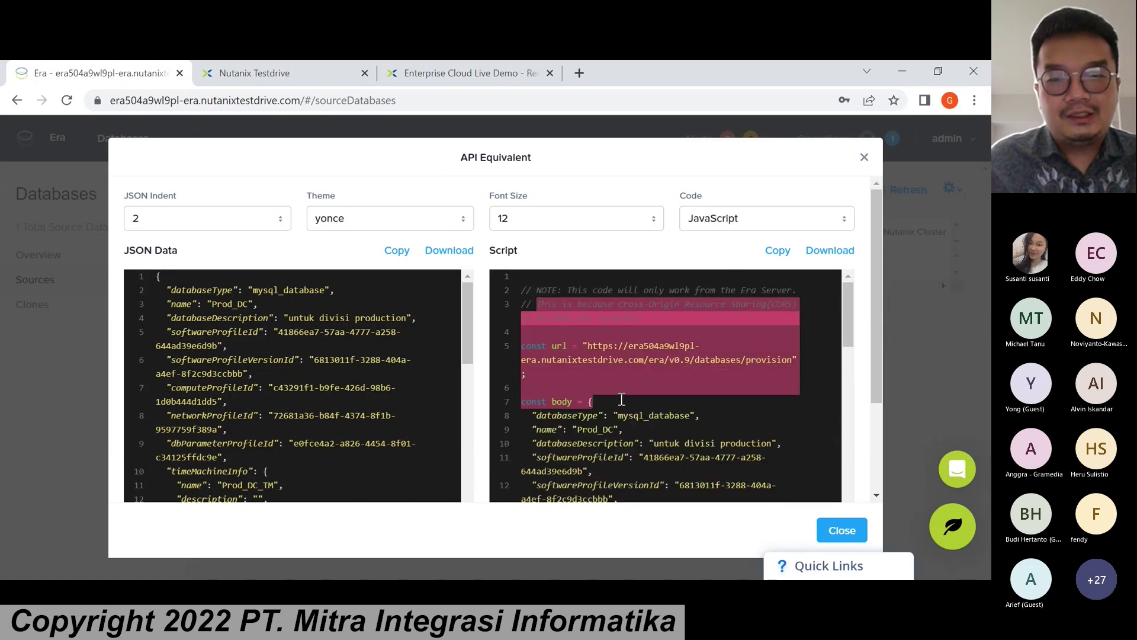
right_click(607, 423)
click(581, 420)
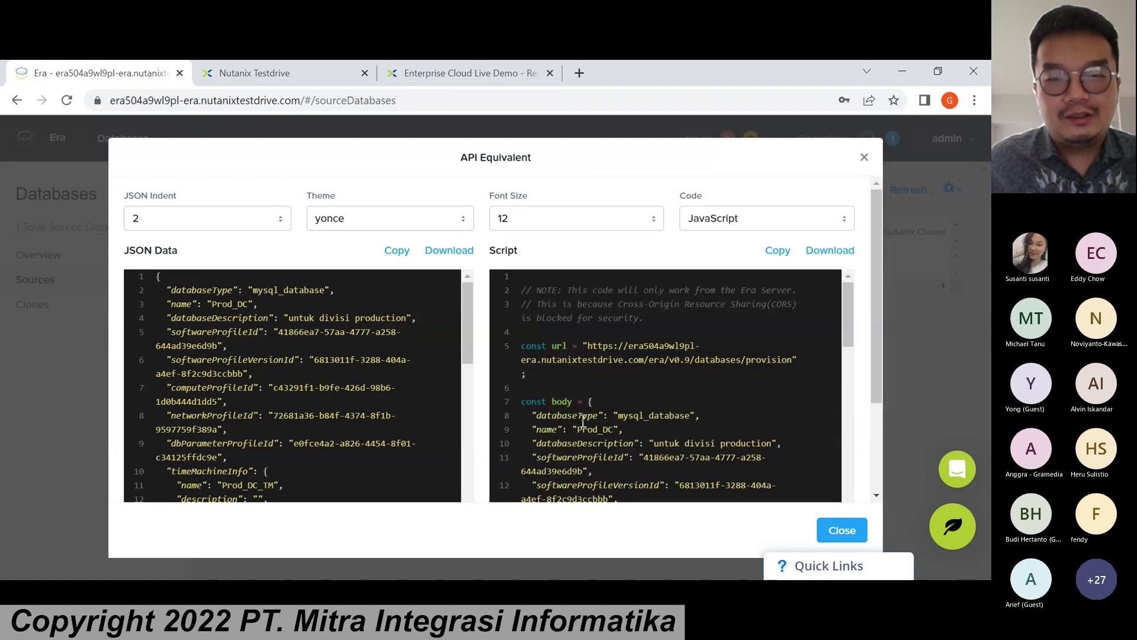
scroll(583, 422, down, 20)
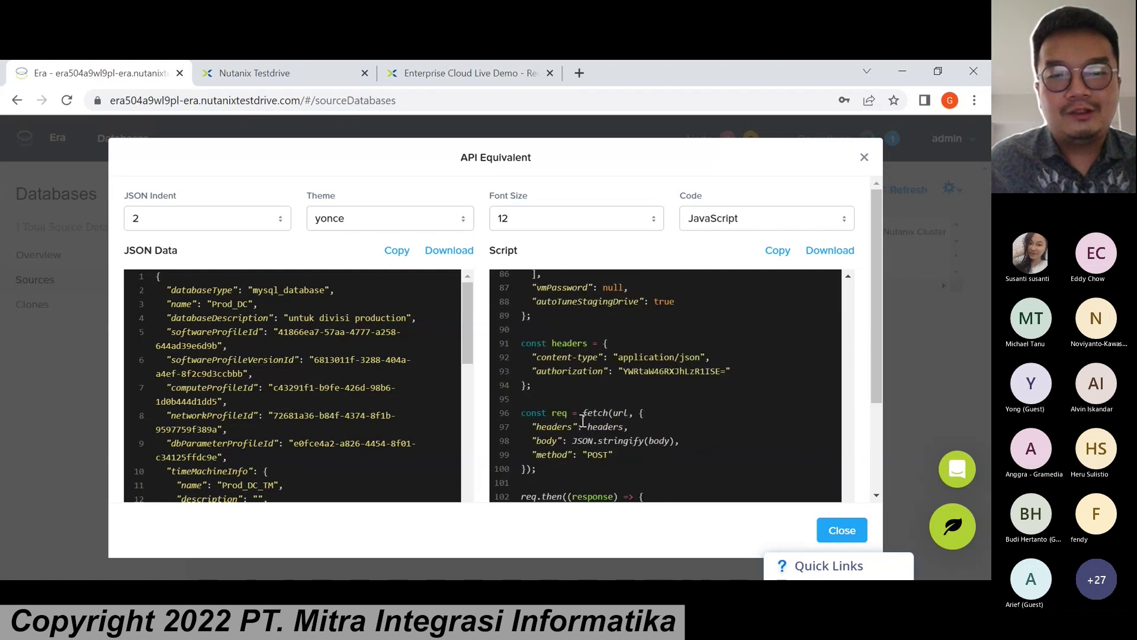
scroll(583, 422, down, 4)
scroll(583, 420, up, 20)
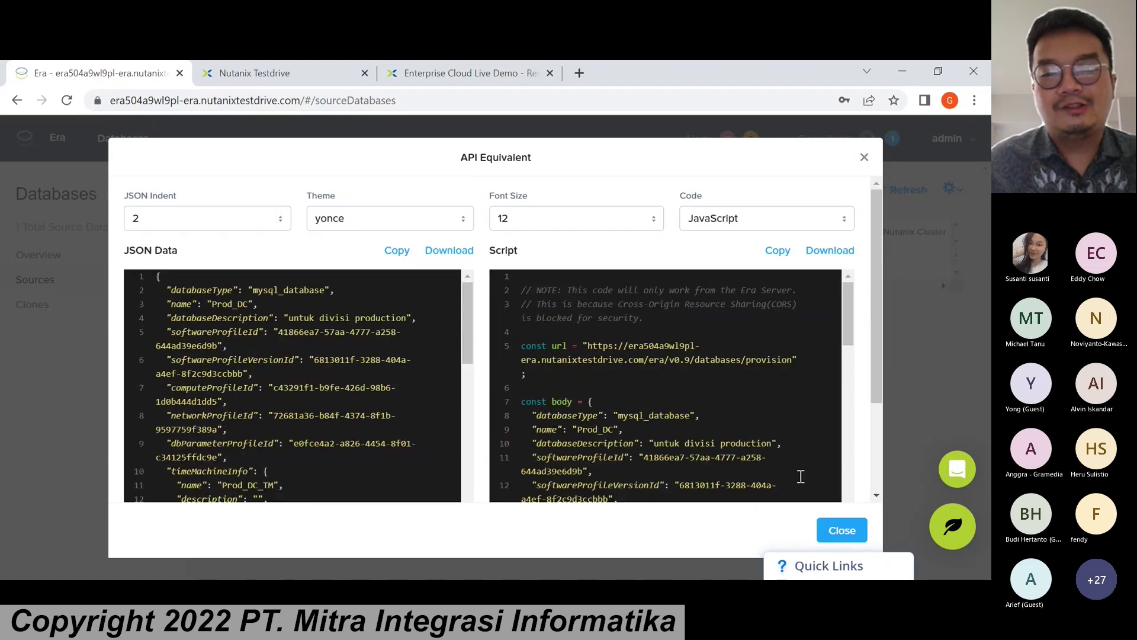
Close the API equivalent, start provisioning the Prod_DC MySQL instance, and open its operation status.
click(851, 537)
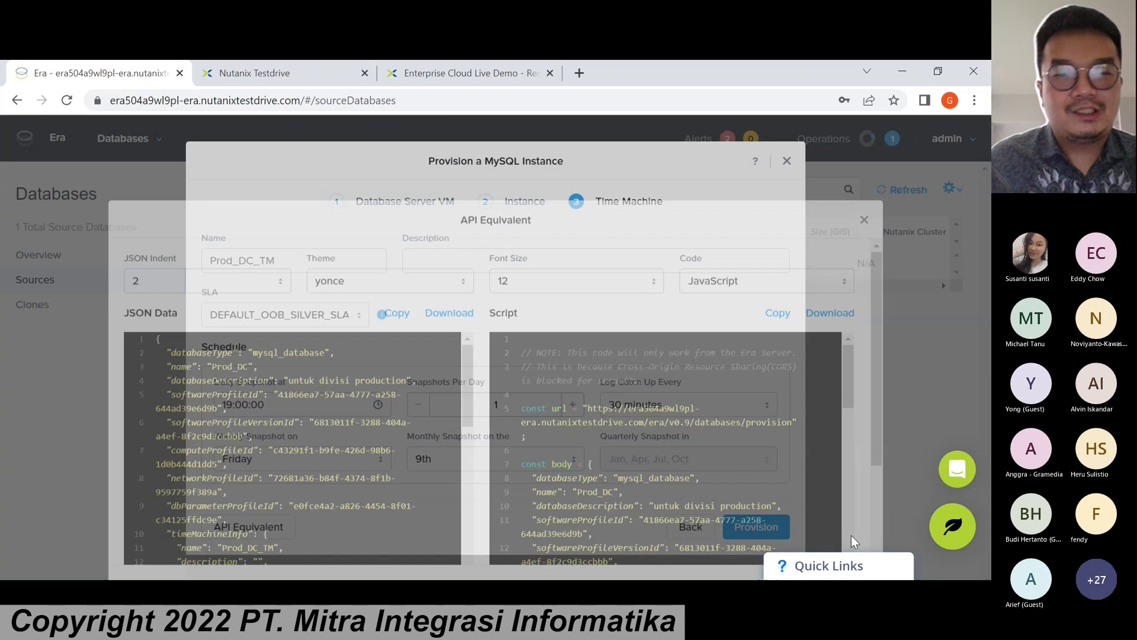
click(770, 532)
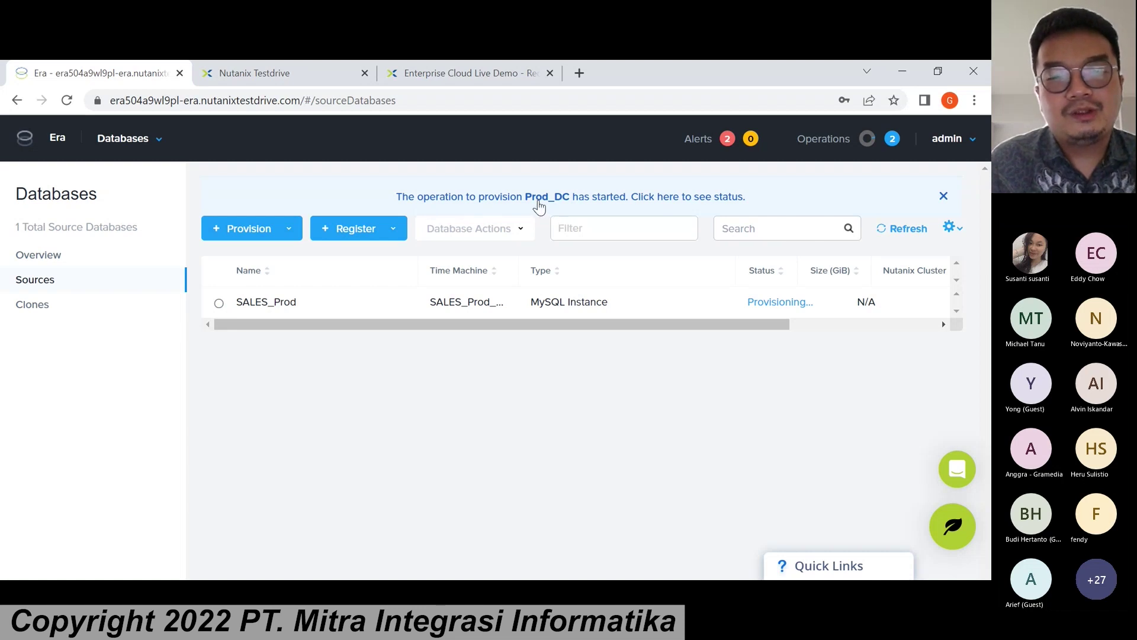
click(560, 202)
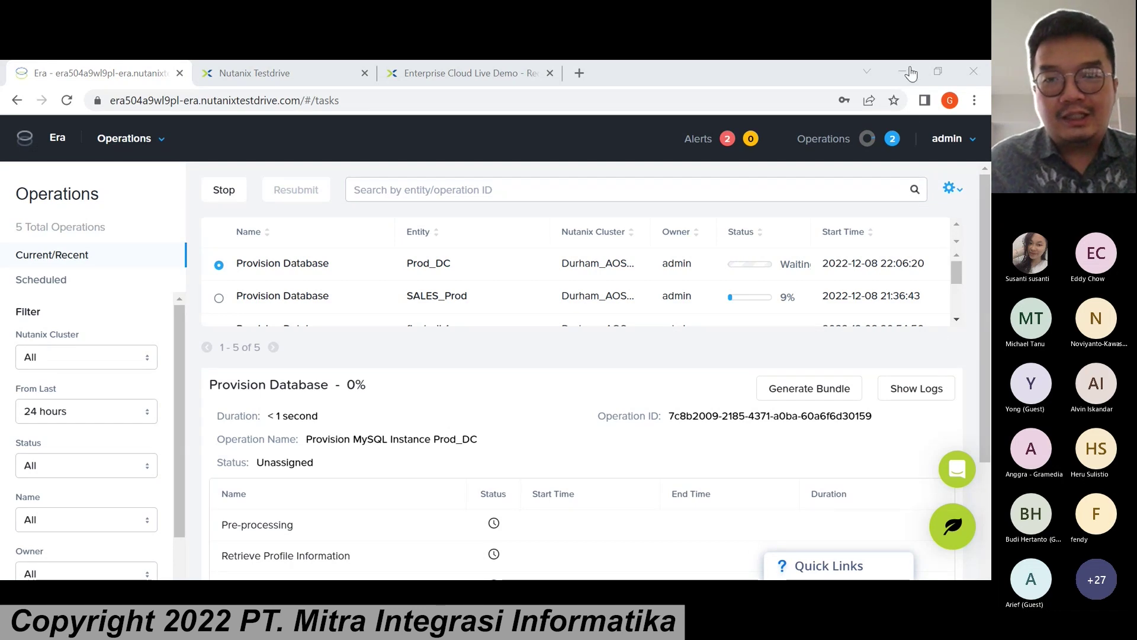
Examine the stages of the Prod_DC provisioning operation and the list of recent operations.
click(650, 339)
scroll(650, 339, down, 3)
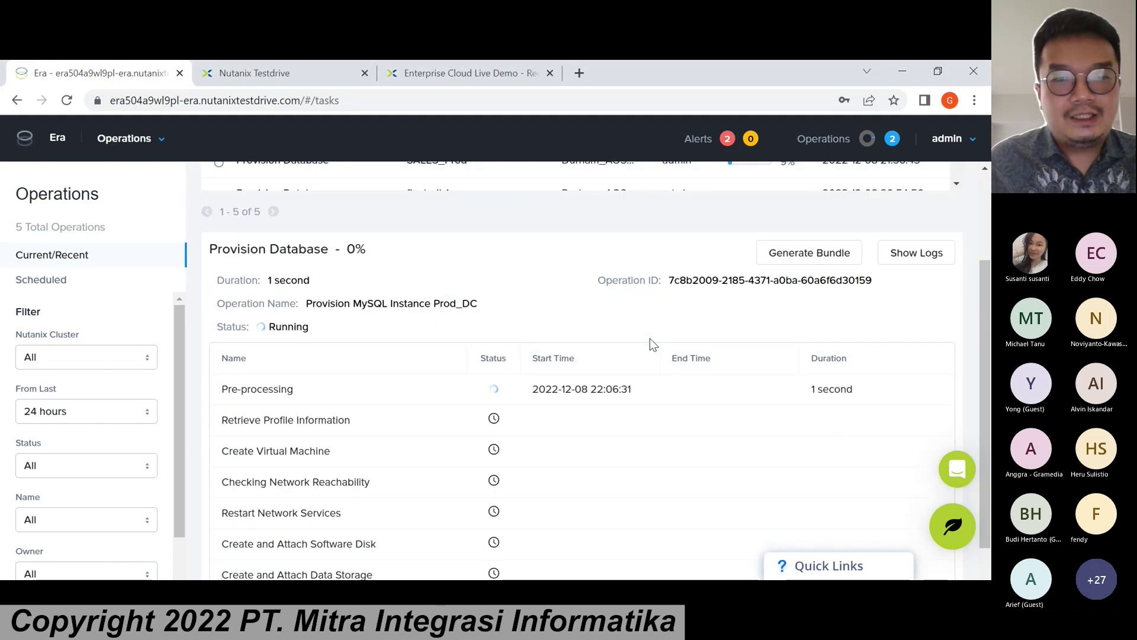
scroll(513, 391, up, 2)
scroll(512, 386, up, 1)
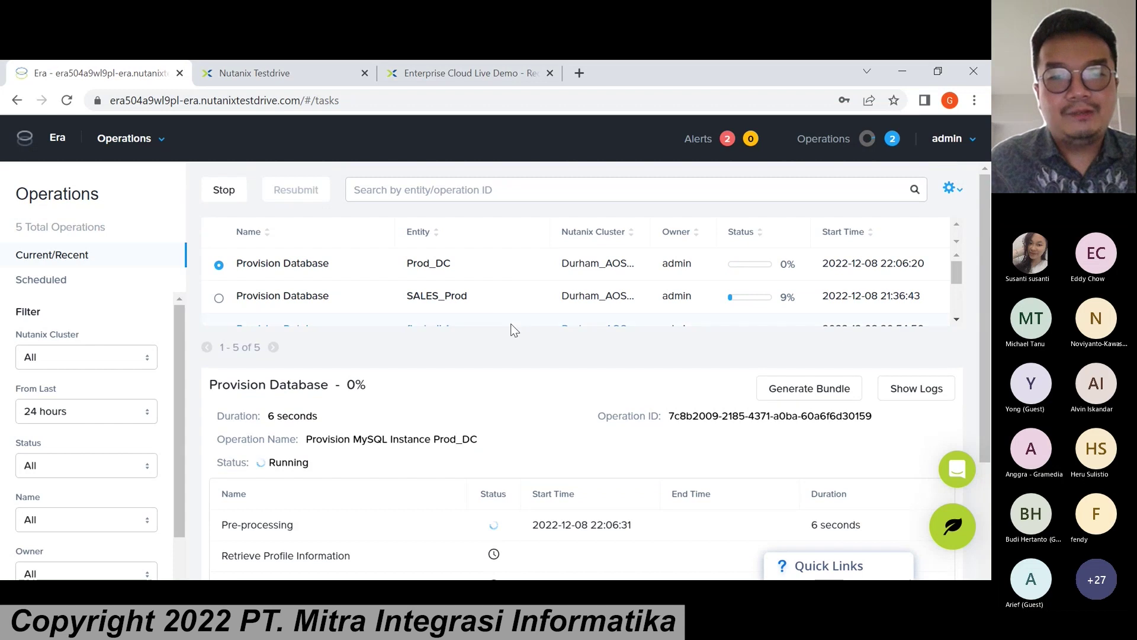
scroll(511, 323, down, 3)
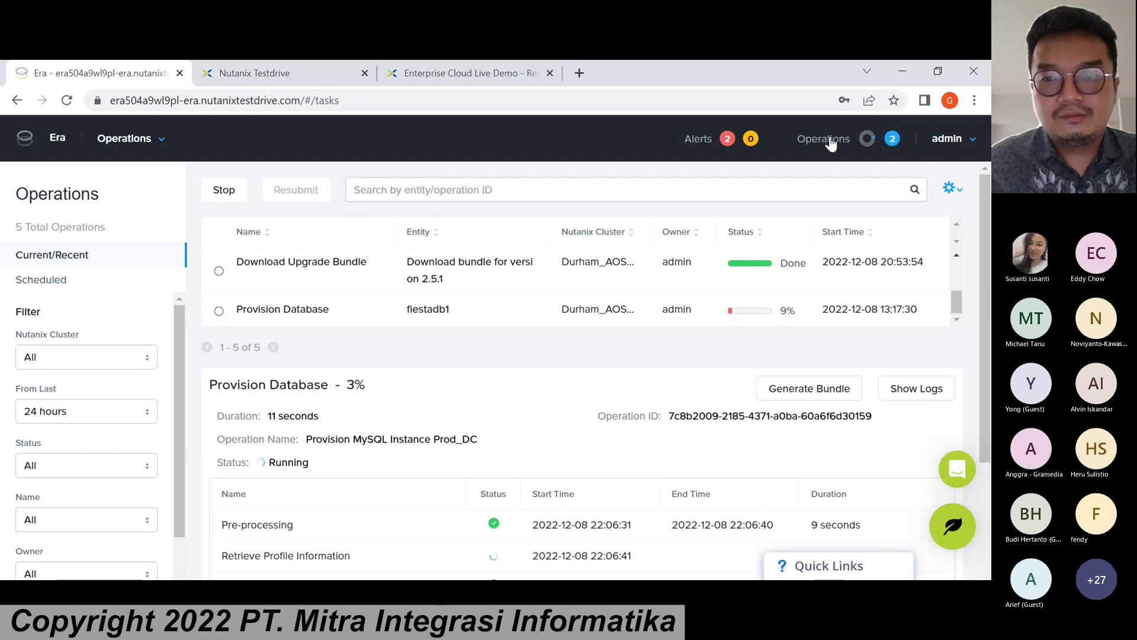
Return to the dashboard and open the maintenance page from the Era version number.
click(947, 147)
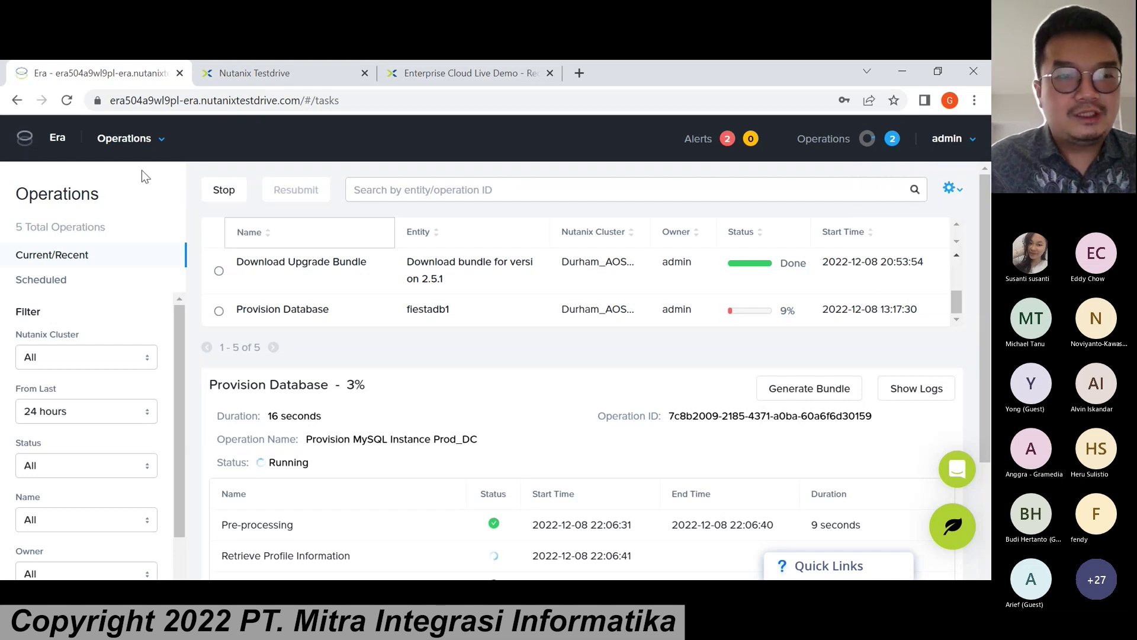
click(153, 146)
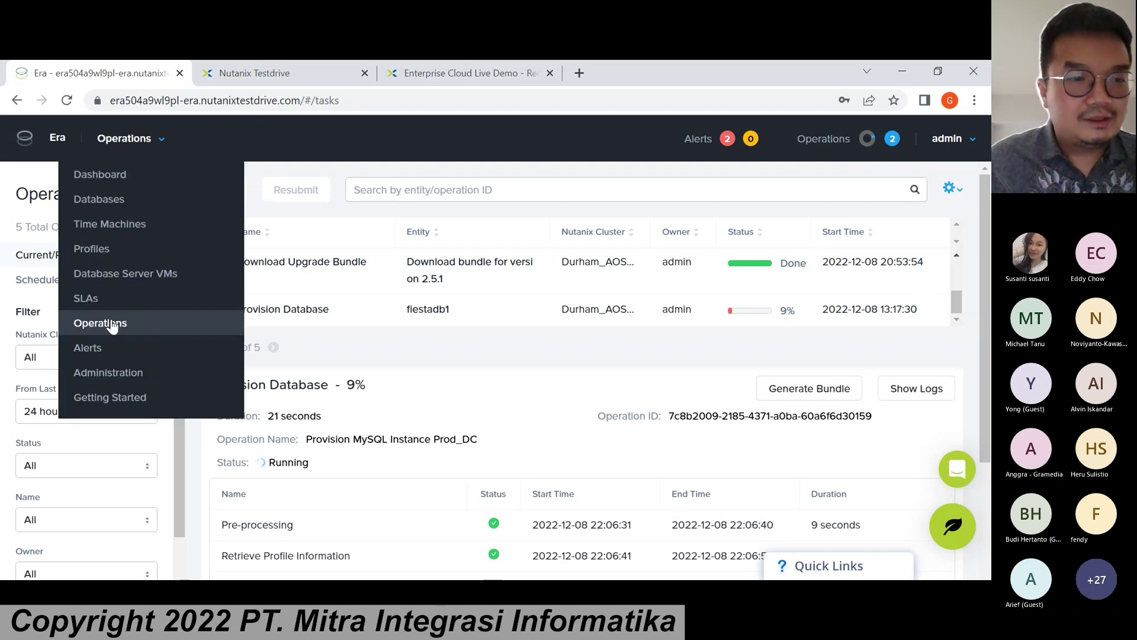
drag(398, 231, 107, 152)
click(107, 152)
click(106, 171)
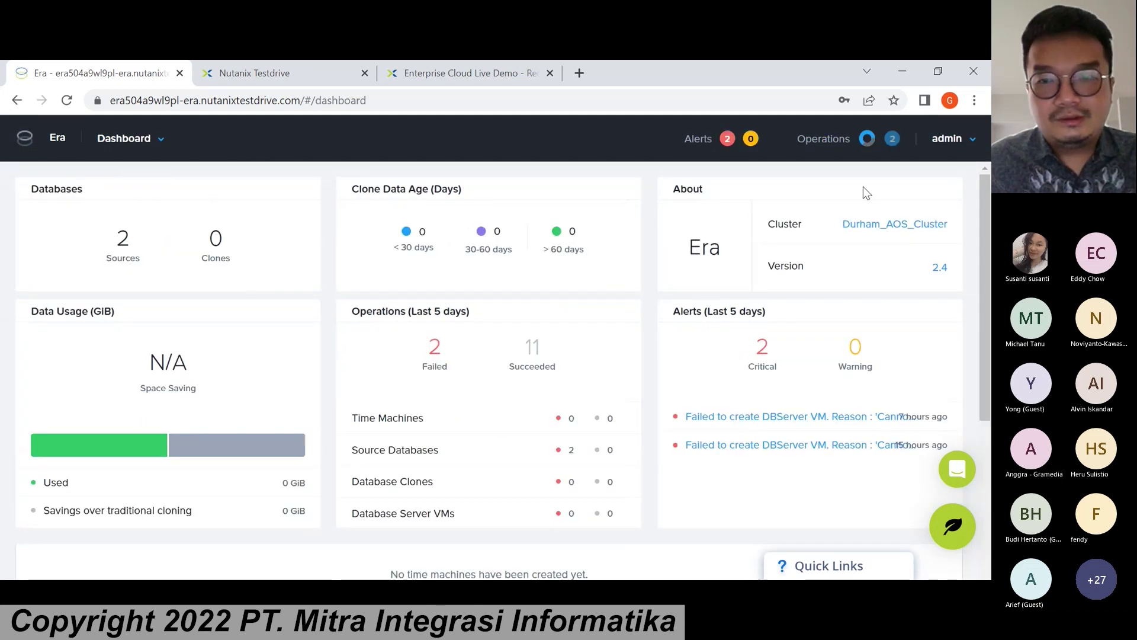
click(899, 268)
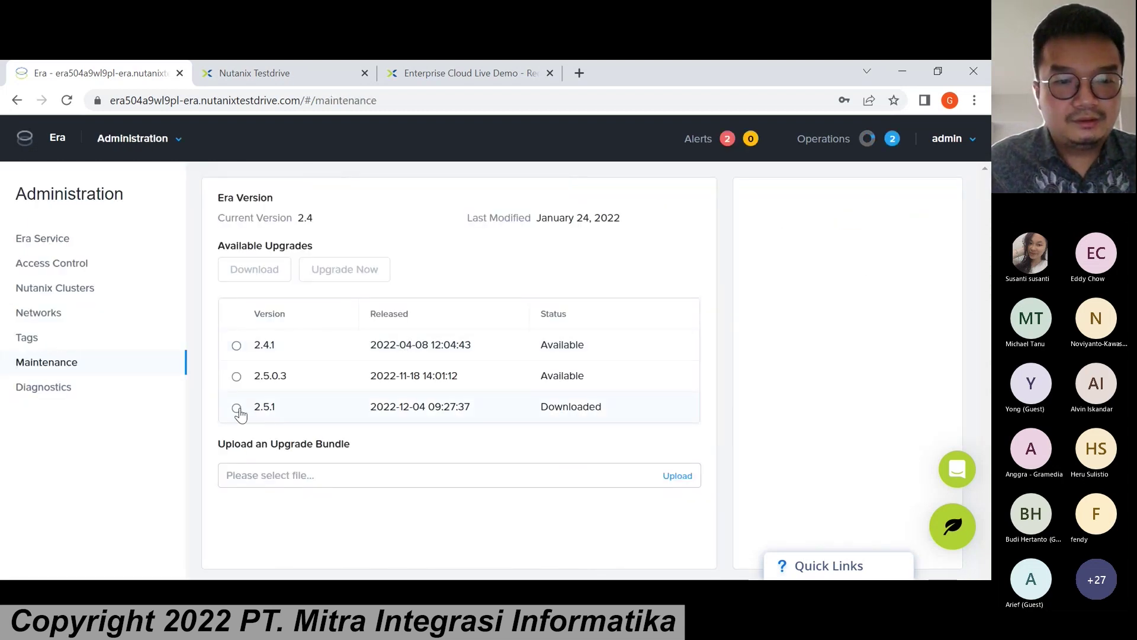
Upgrade Era to the downloaded version 2.5.1, confirm the upgrade, and open its operation progress.
click(236, 407)
click(347, 269)
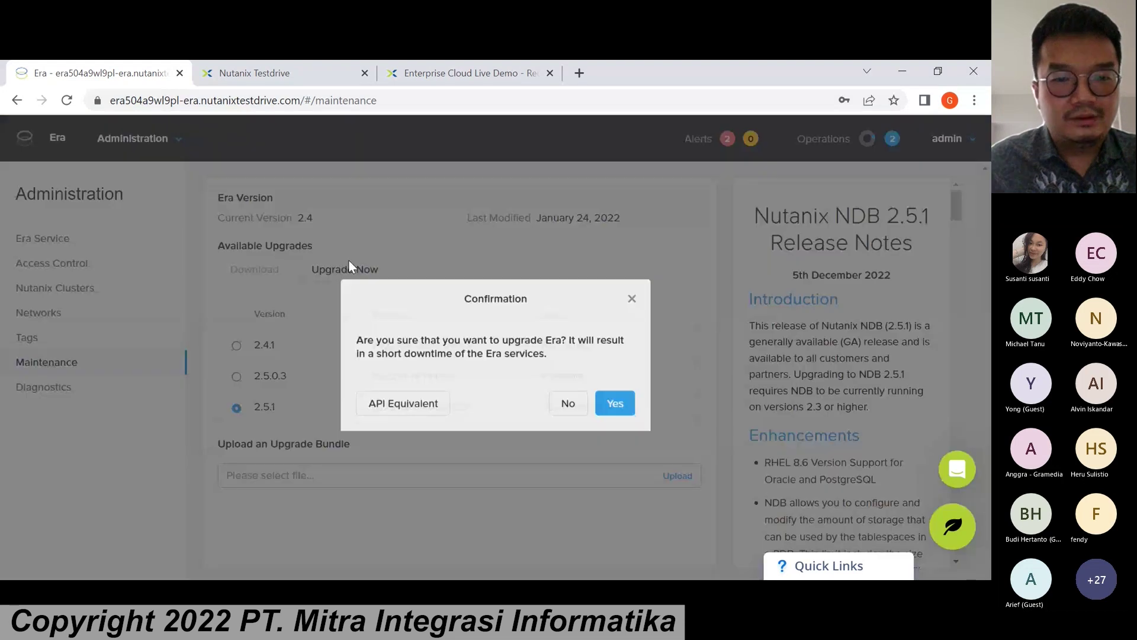
click(623, 400)
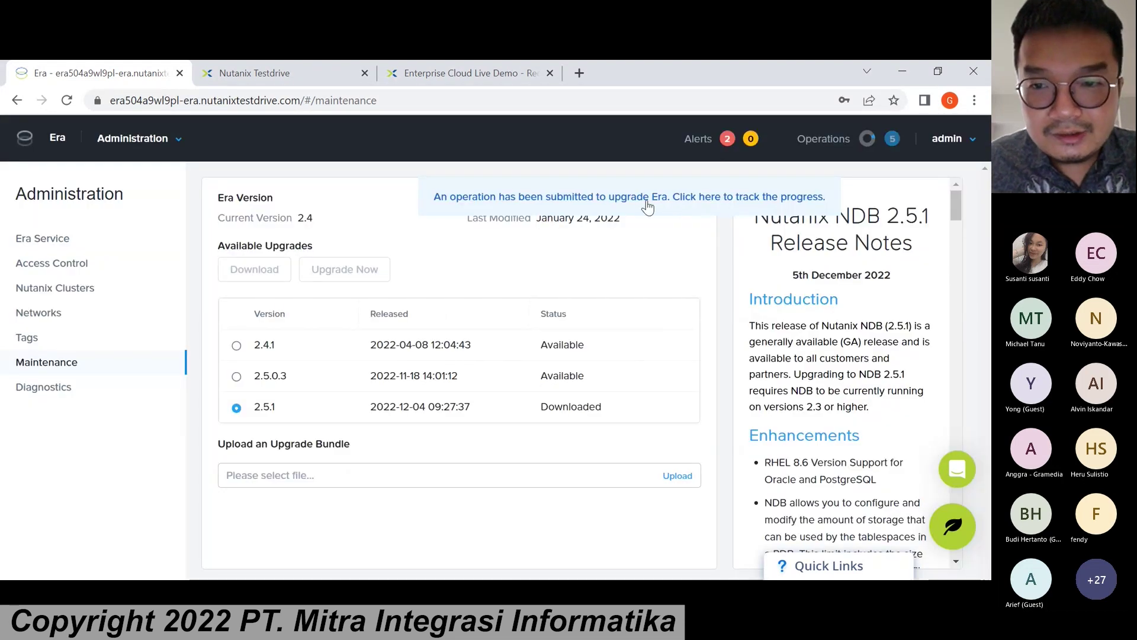
click(647, 205)
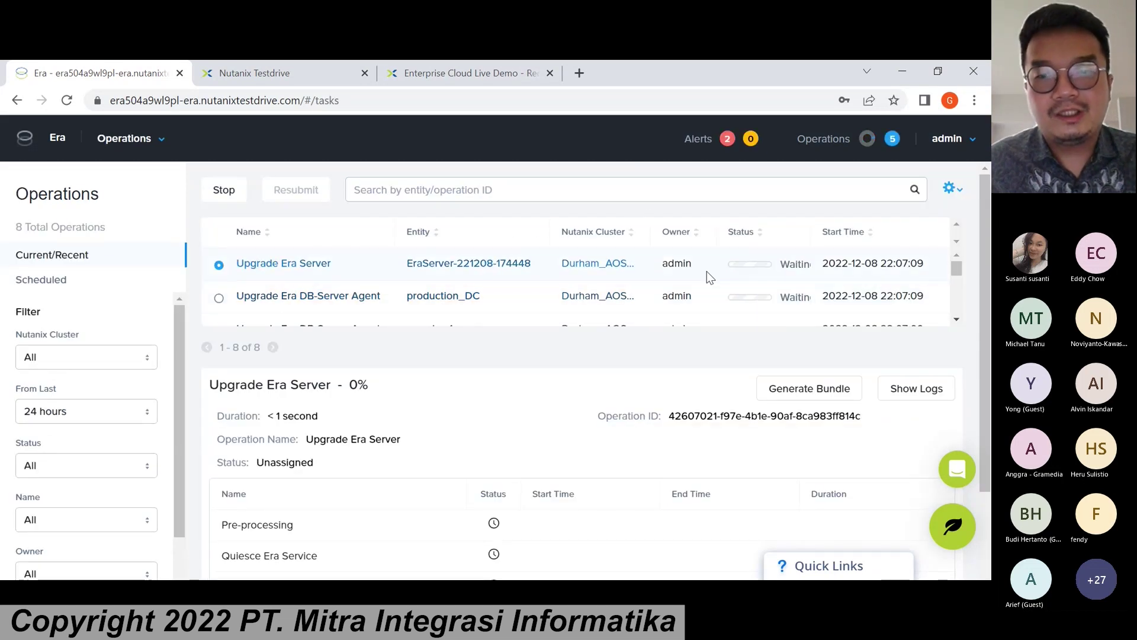
Examine the stages of the Upgrade Era Server operation and the other entries in the operations list.
mouse_move(785, 272)
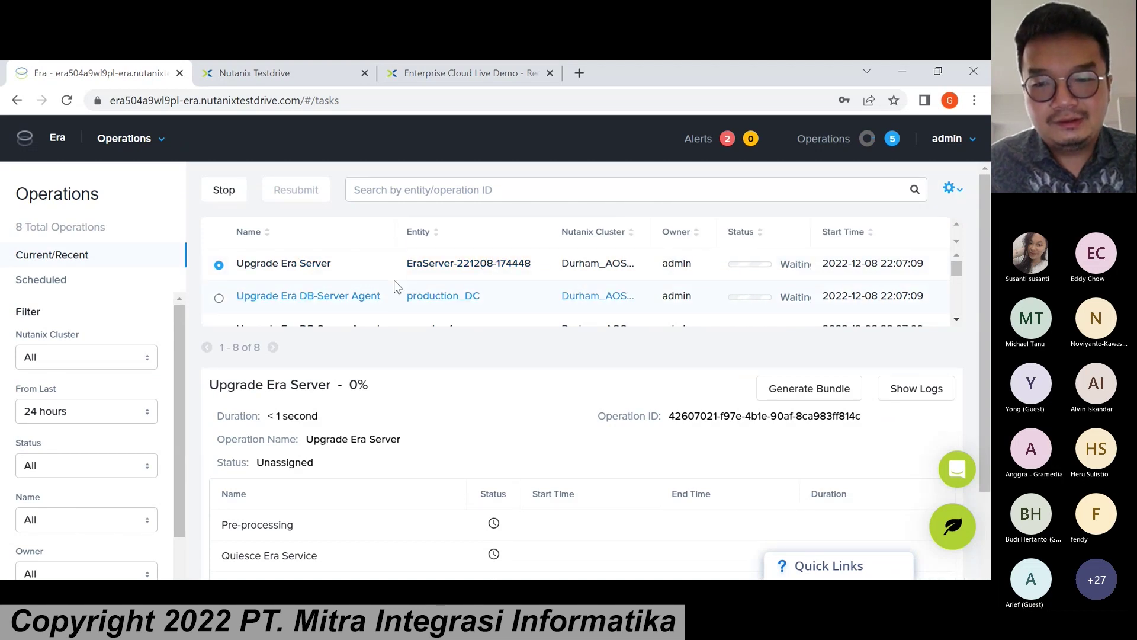
scroll(415, 355, down, 2)
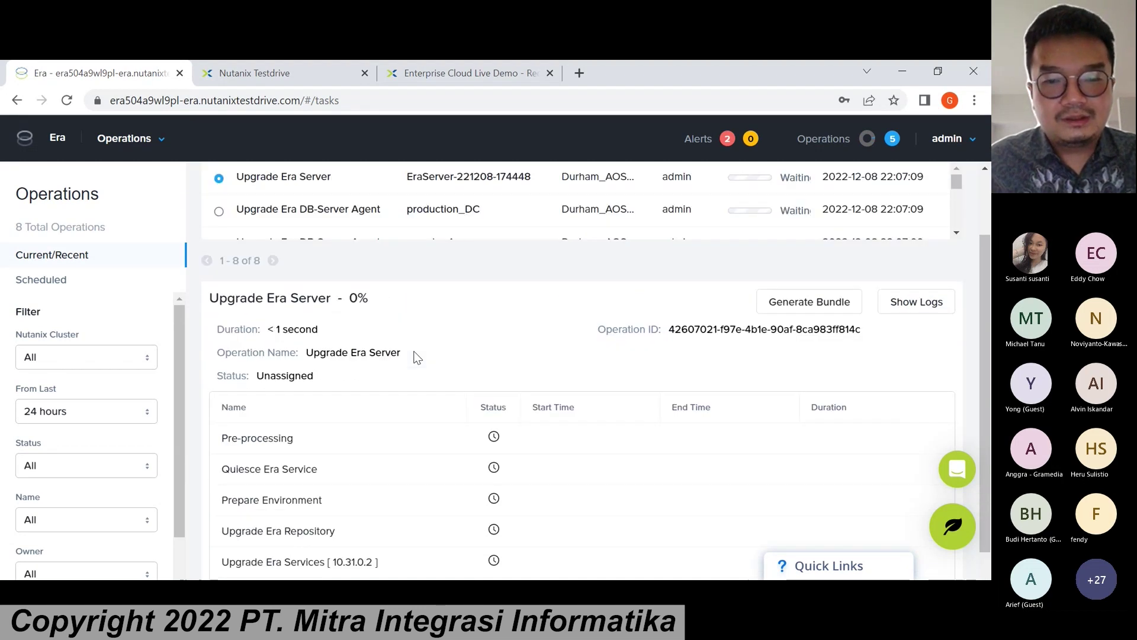
scroll(415, 355, down, 1)
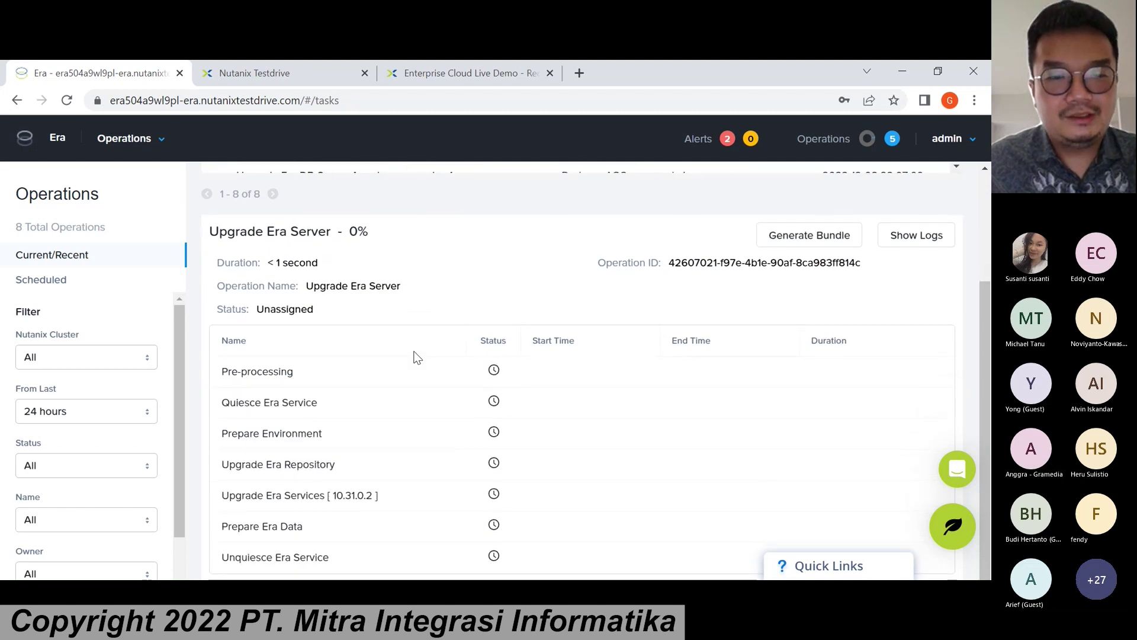
scroll(431, 356, up, 3)
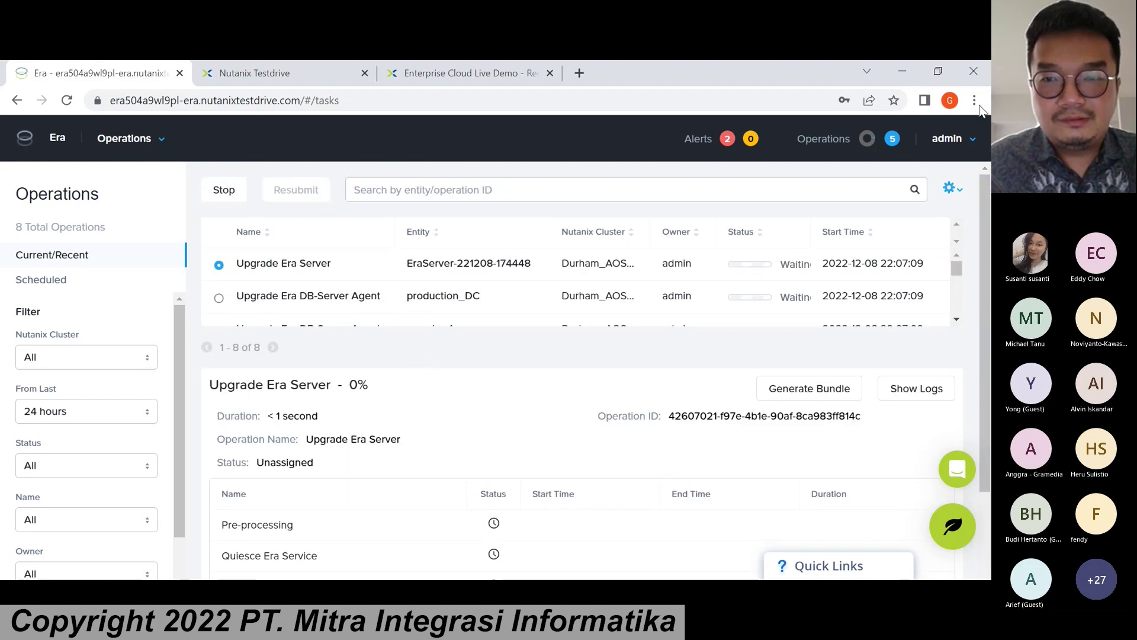
scroll(549, 310, down, 5)
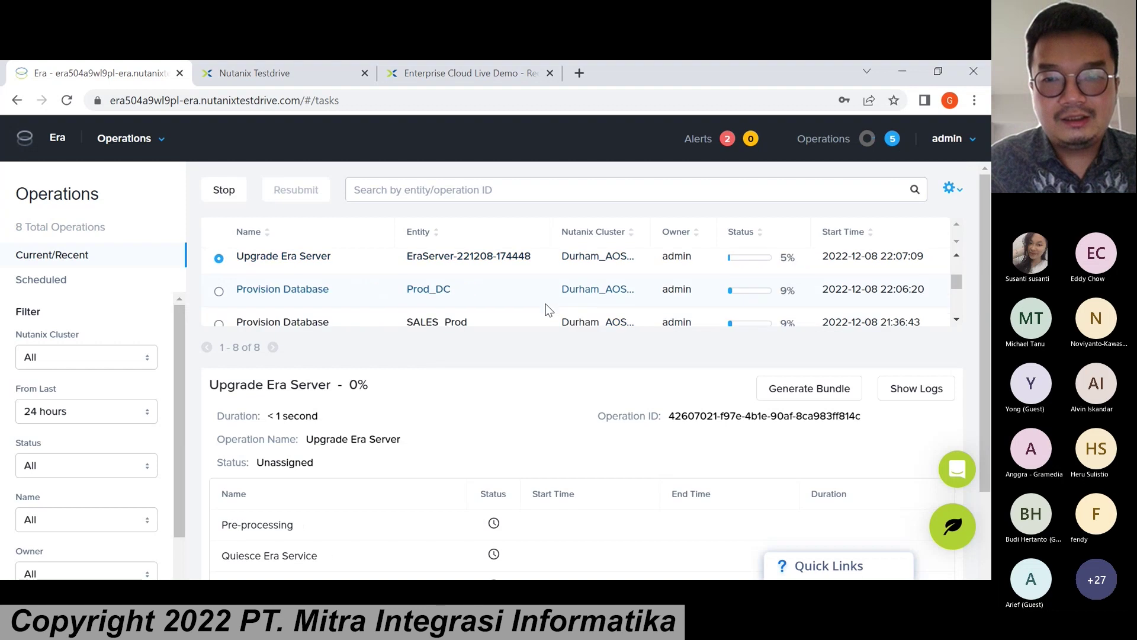
scroll(549, 309, down, 1)
scroll(546, 305, up, 1)
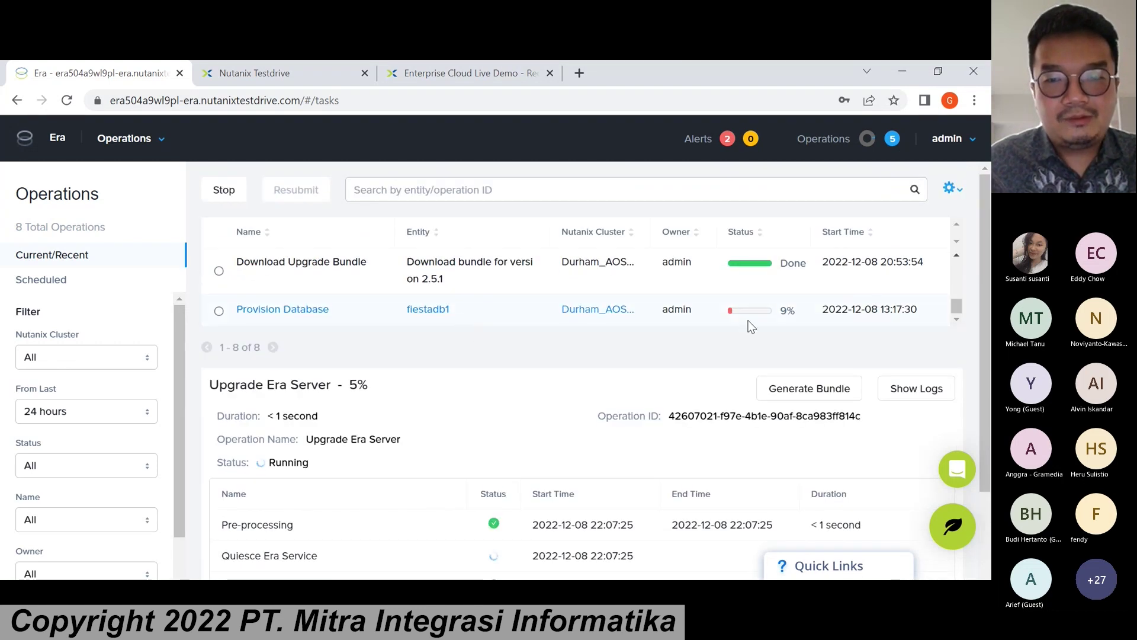
Open the details of the fiestadb1 provisioning operation and expand its Create Virtual Machine stage.
click(762, 318)
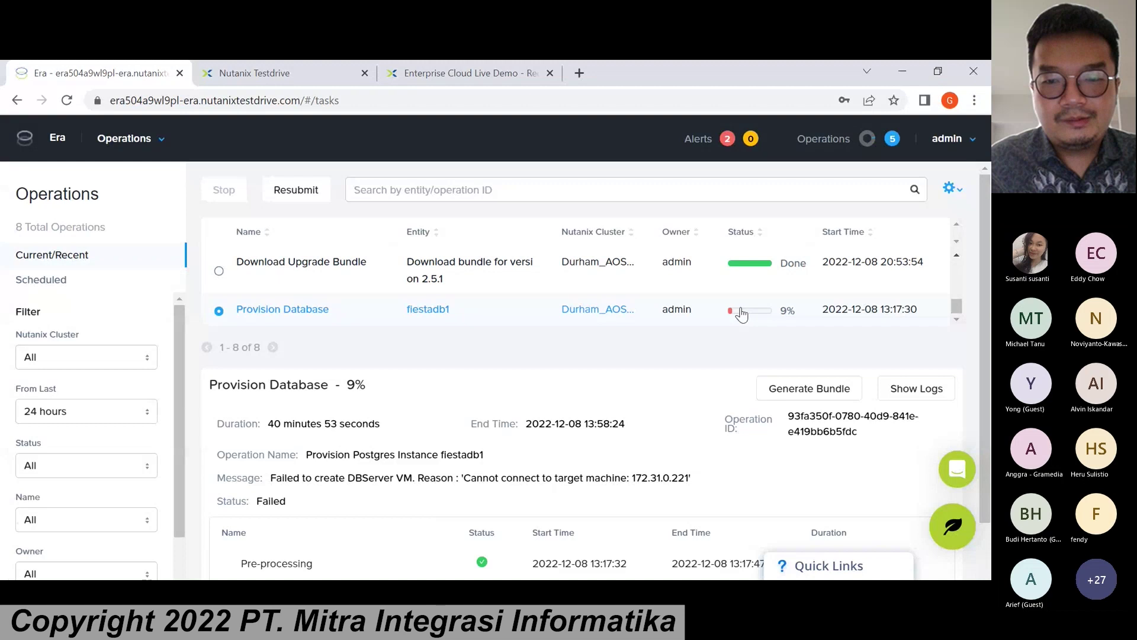
scroll(594, 373, down, 1)
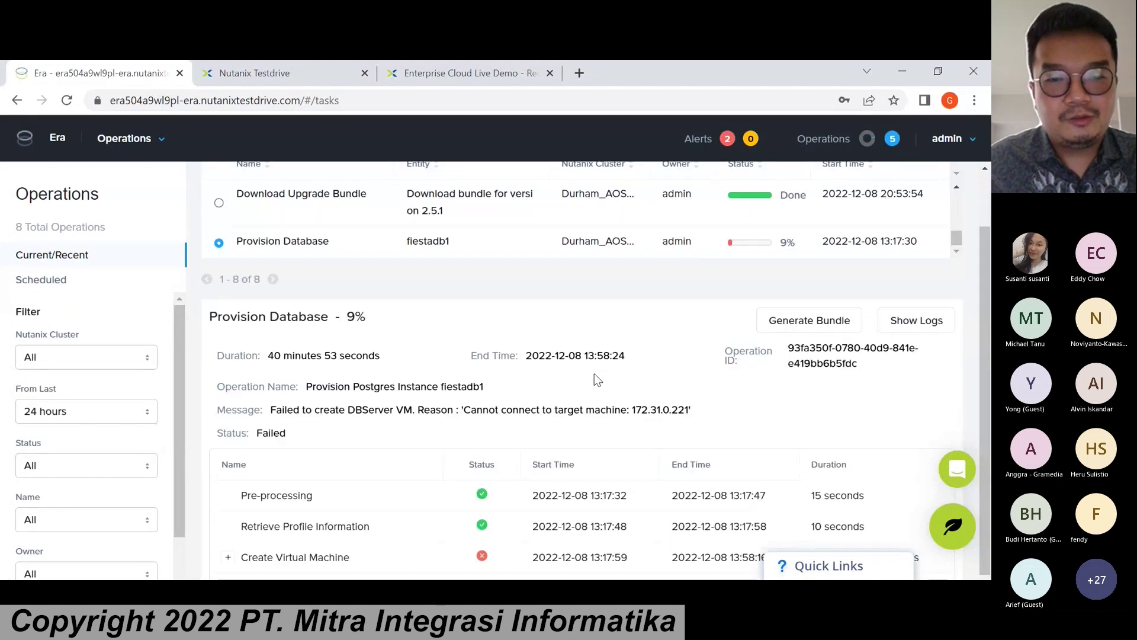
scroll(594, 374, down, 1)
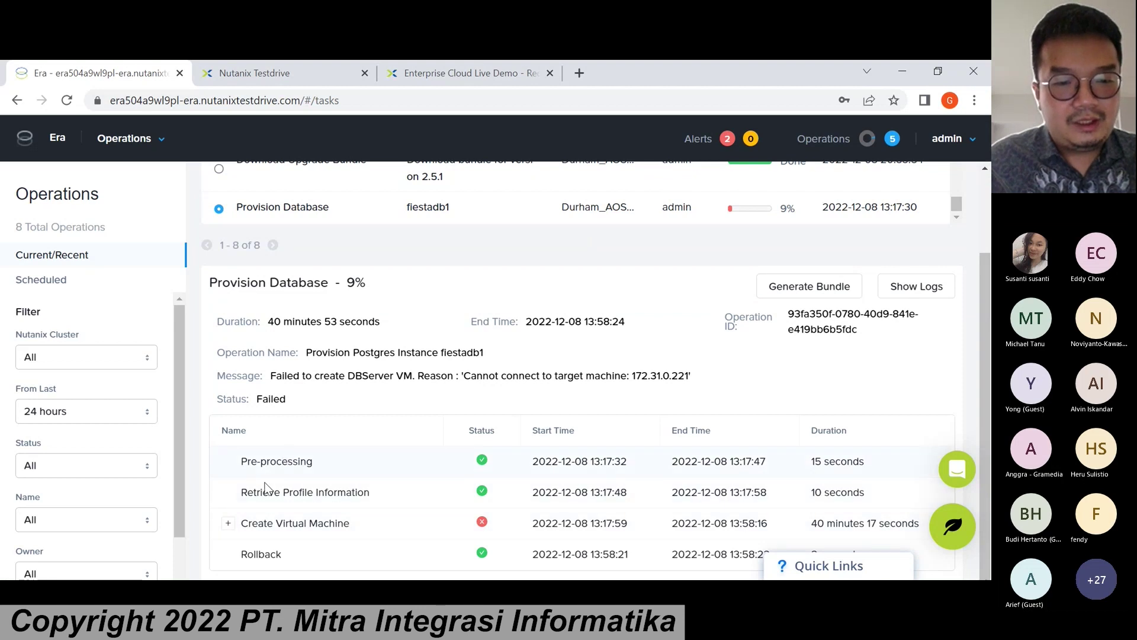
click(229, 526)
click(229, 526)
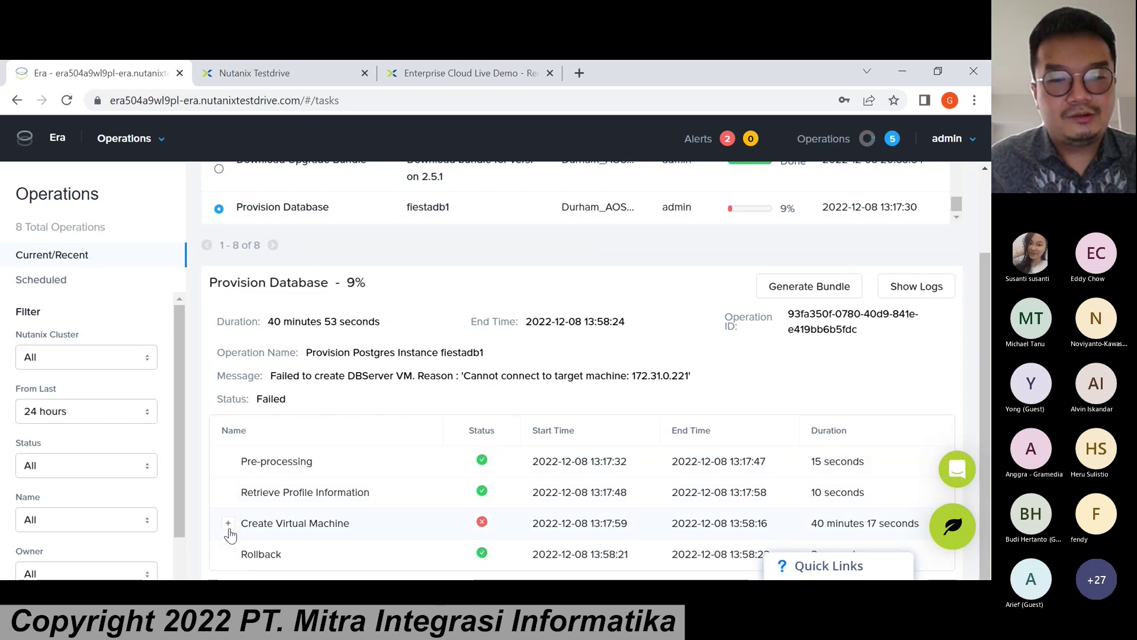
click(228, 526)
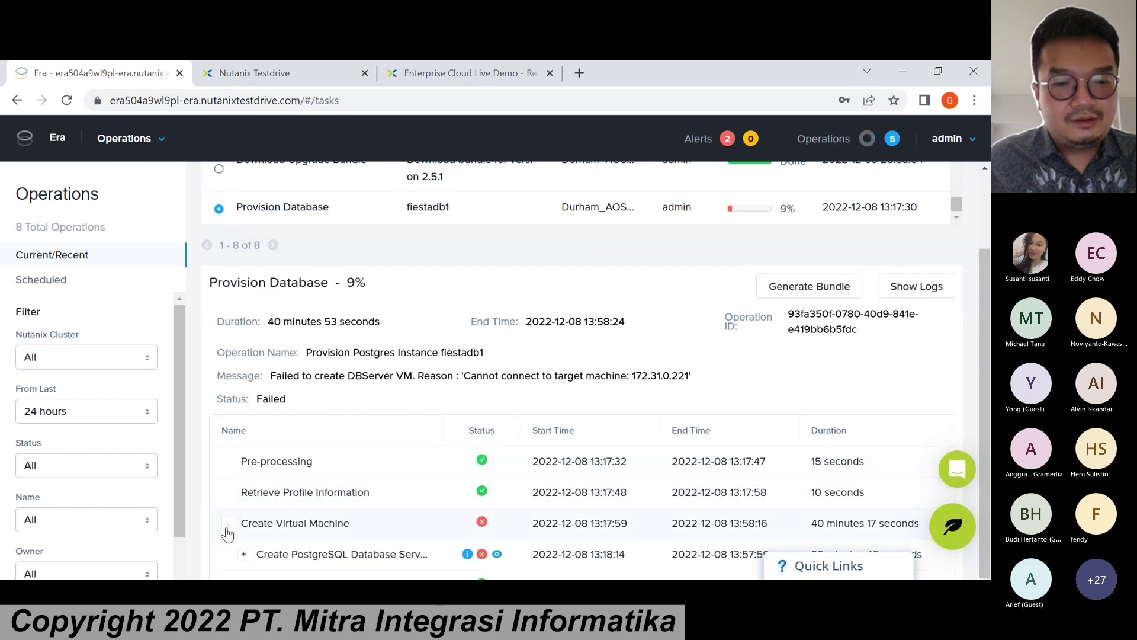
scroll(324, 508, down, 1)
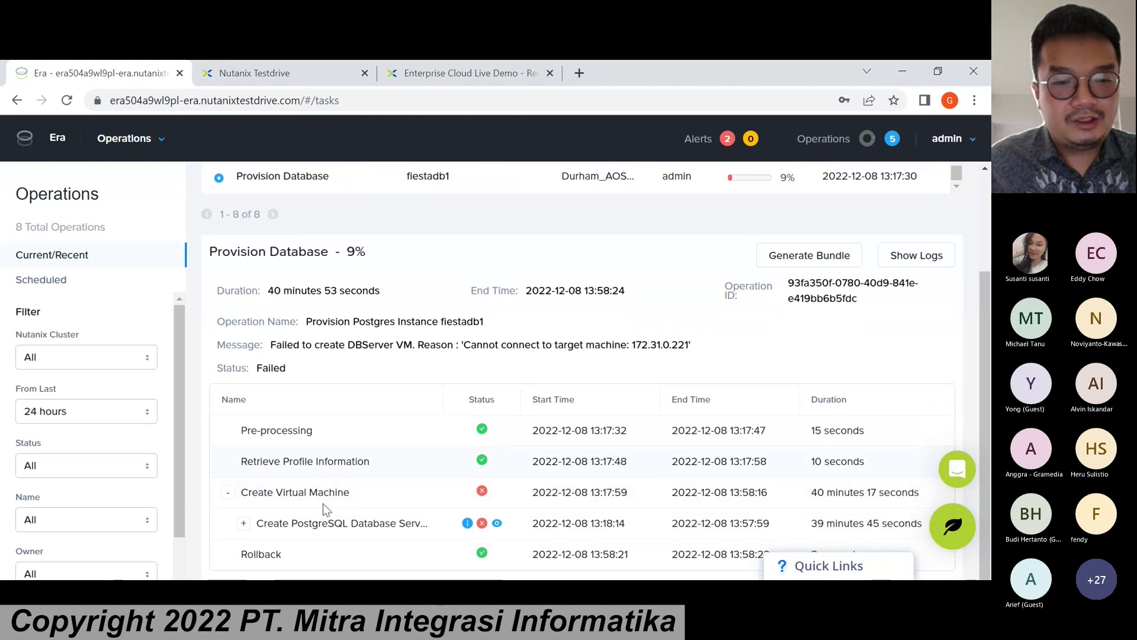
Expand the Create PostgreSQL Database Server substage of the fiestadb1 provisioning, review it, and collapse the Create Virtual Machine stage.
click(244, 523)
scroll(362, 460, down, 3)
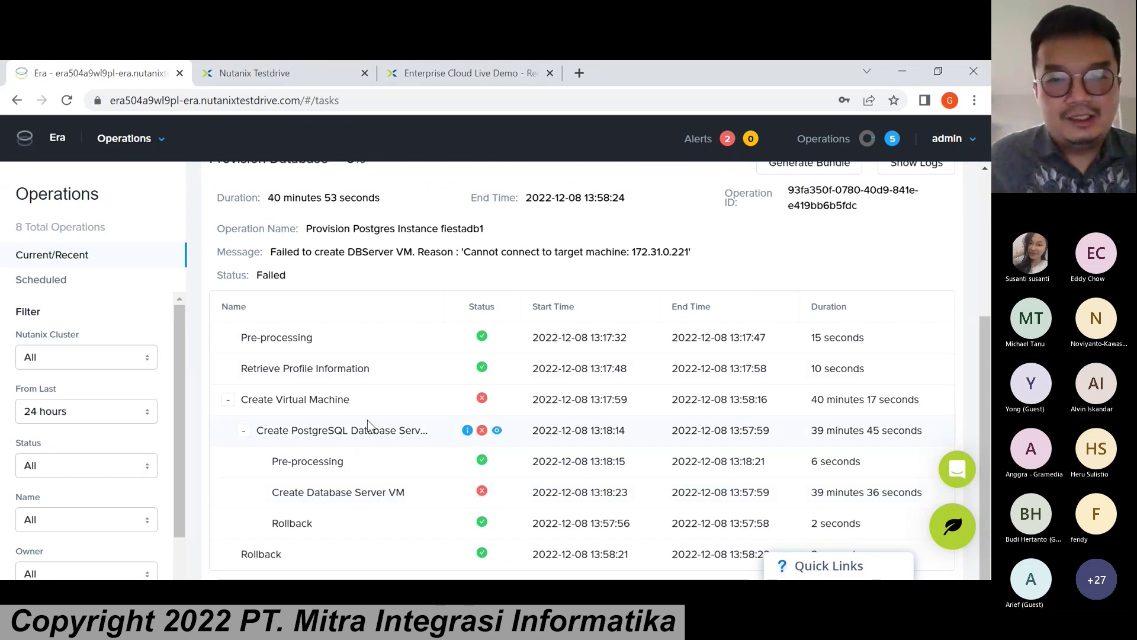
click(248, 431)
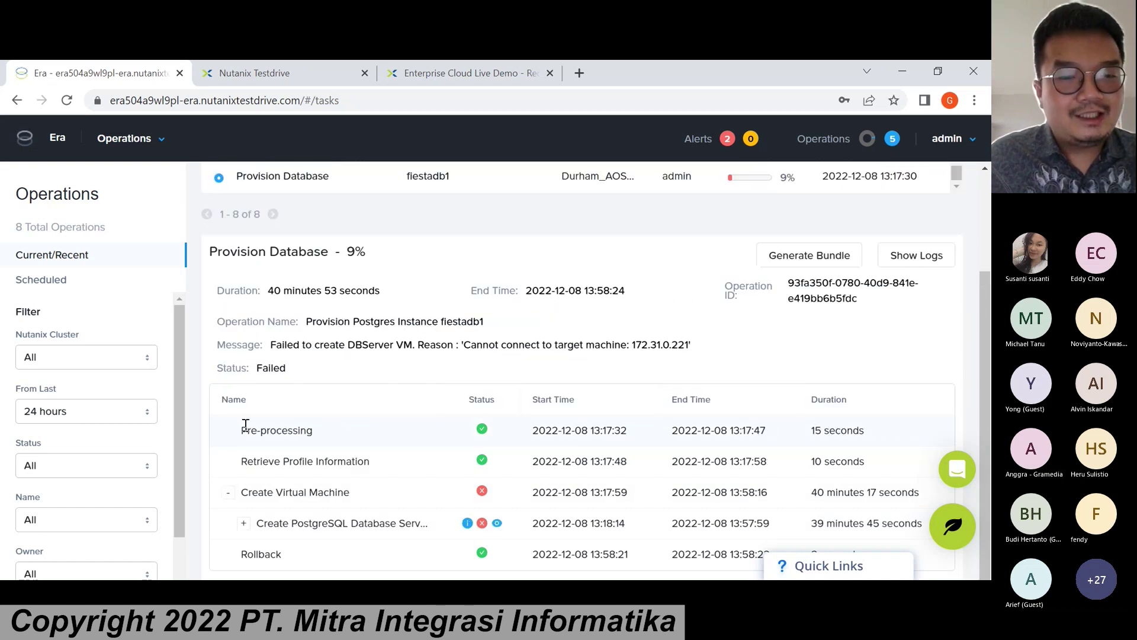
click(228, 495)
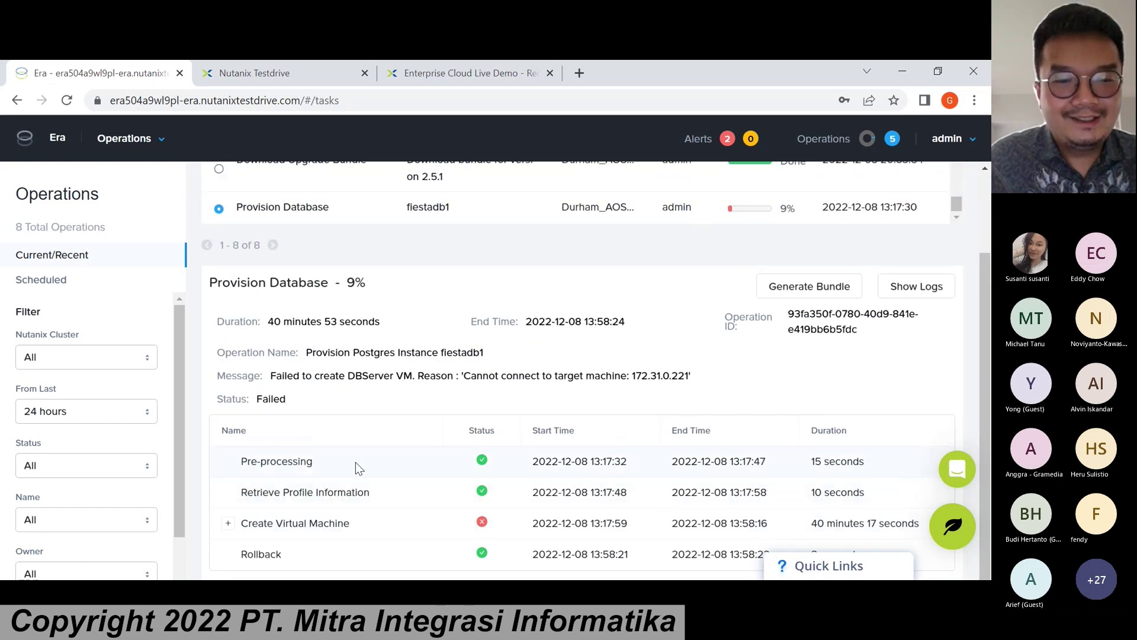
scroll(355, 462, up, 2)
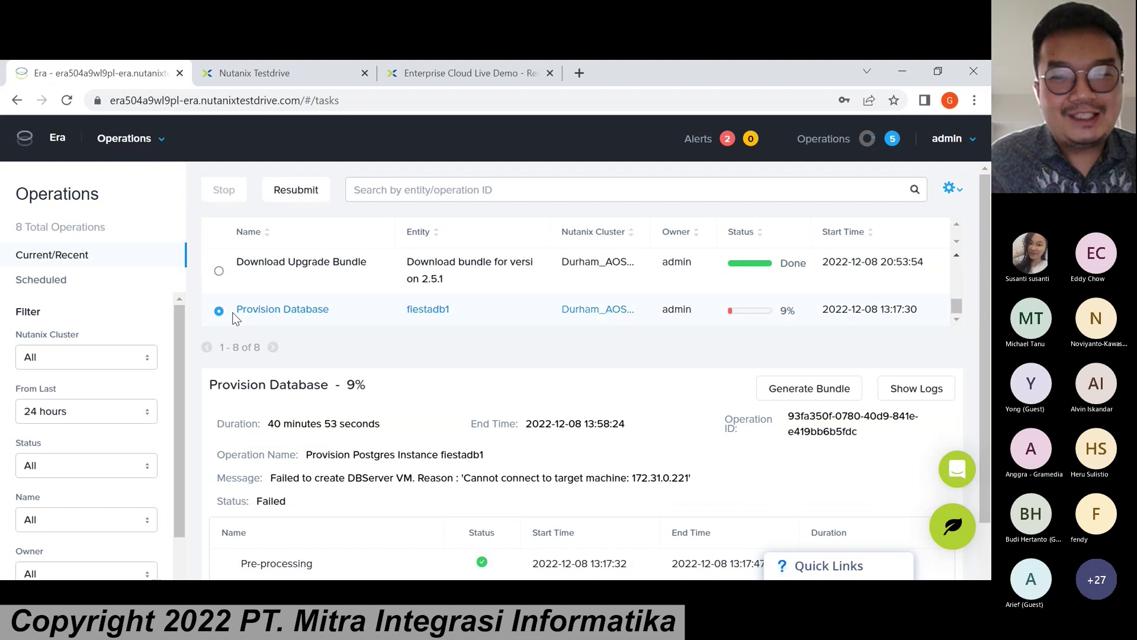
Open the Upgrade Era DB-Server Agent operation for production_DC and review its stages.
scroll(249, 308, up, 5)
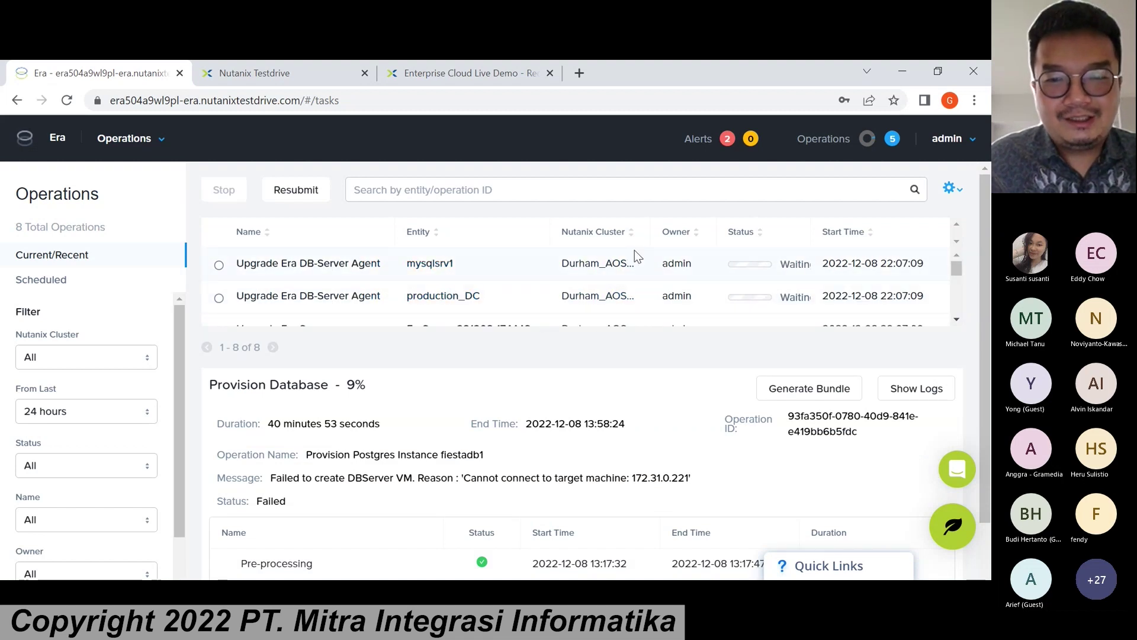
scroll(352, 298, down, 3)
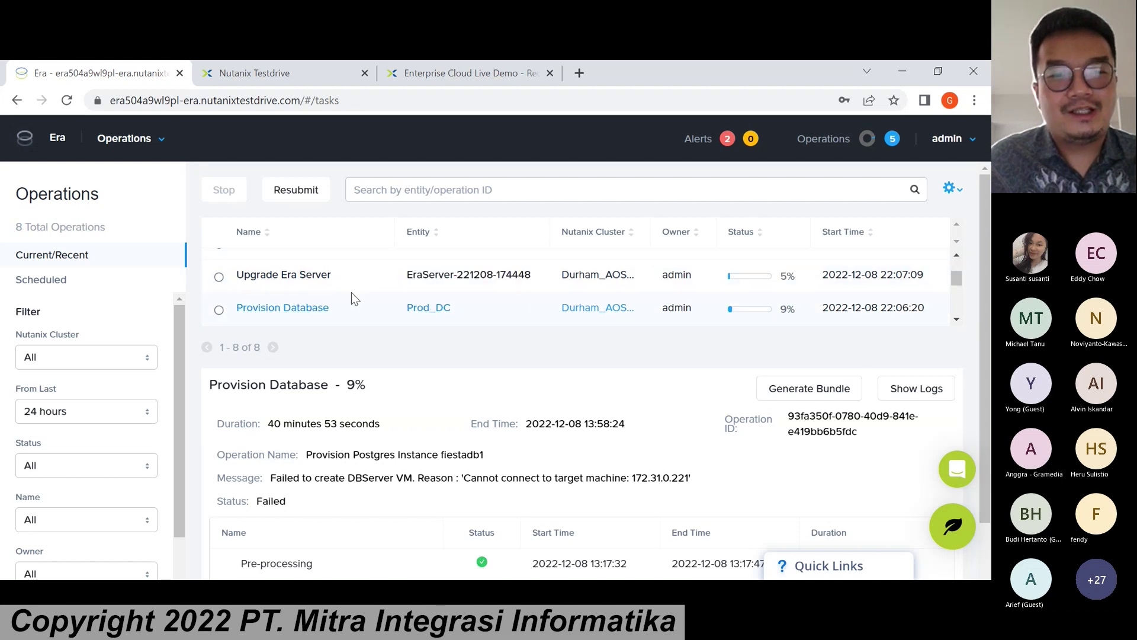
scroll(351, 293, up, 2)
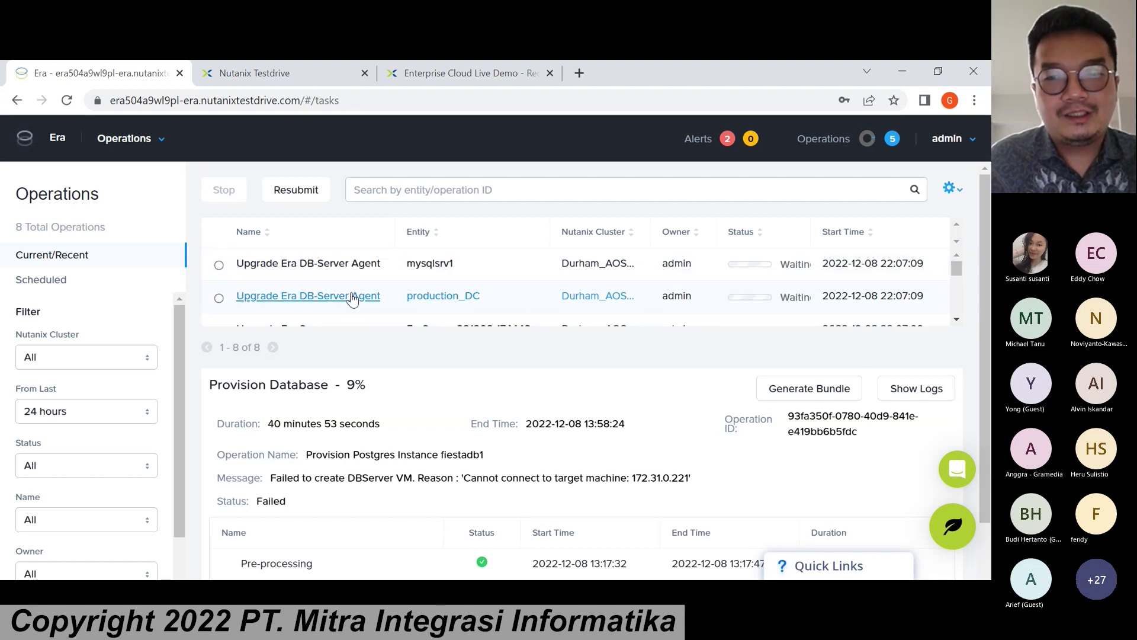
click(352, 297)
scroll(596, 396, down, 1)
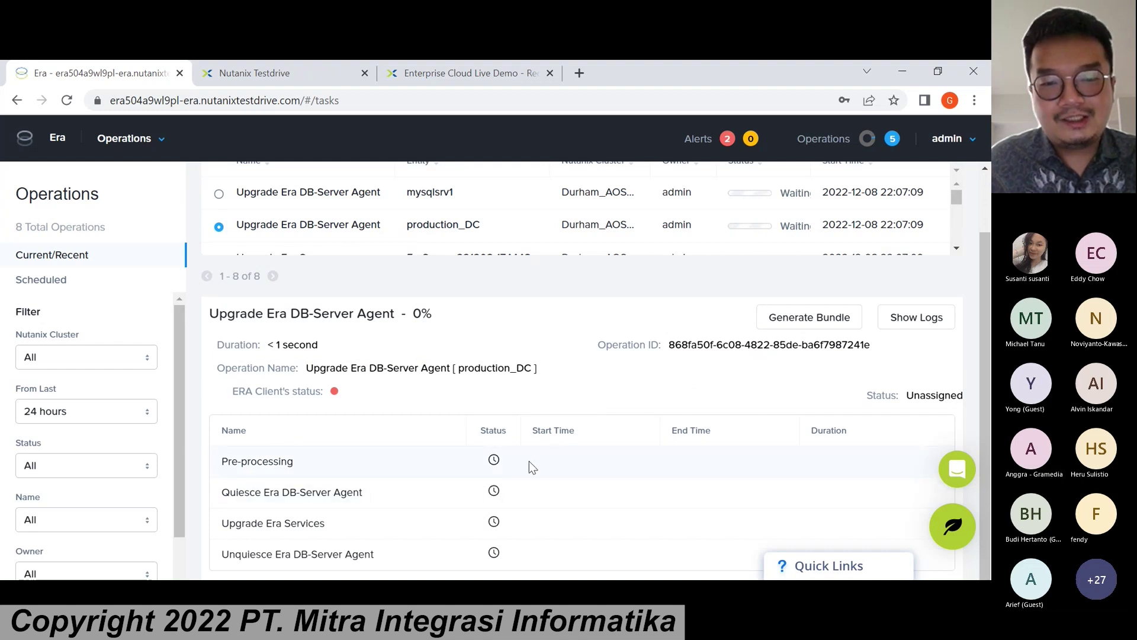
scroll(488, 421, up, 1)
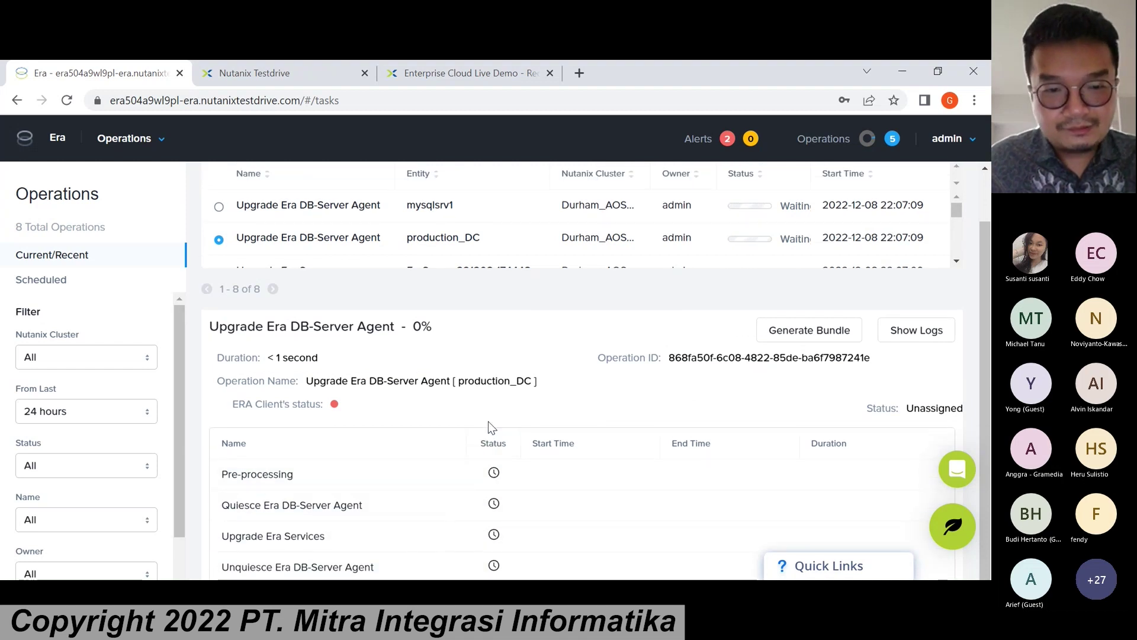
scroll(488, 421, up, 1)
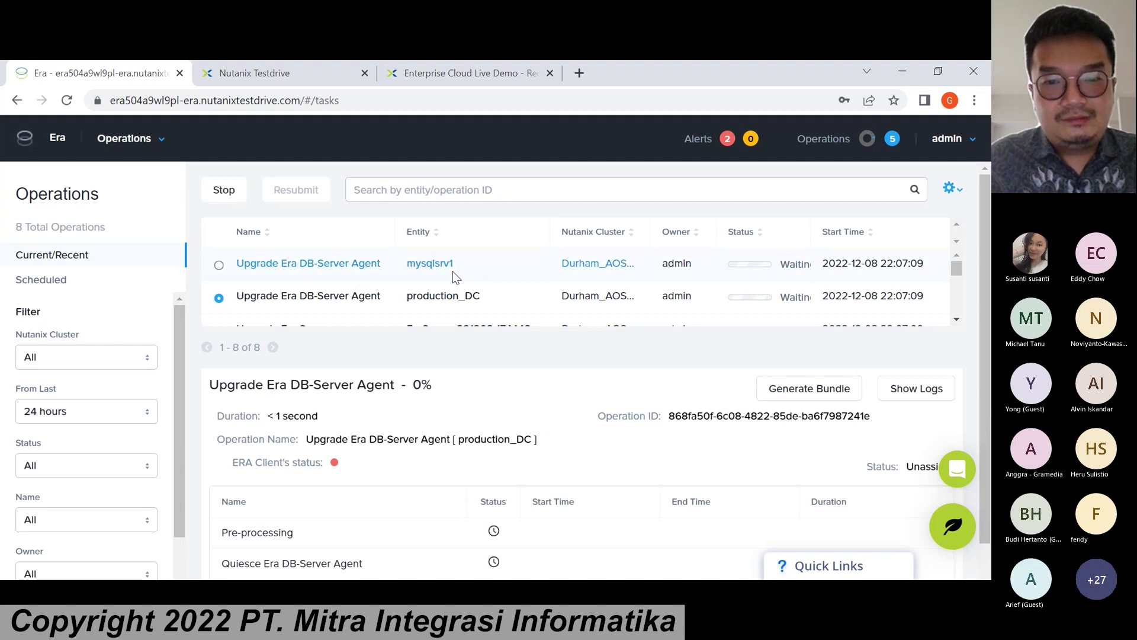
Select the Upgrade Era DB-Server Agent operation for mysqlsrv1 and examine its details and stages.
click(219, 265)
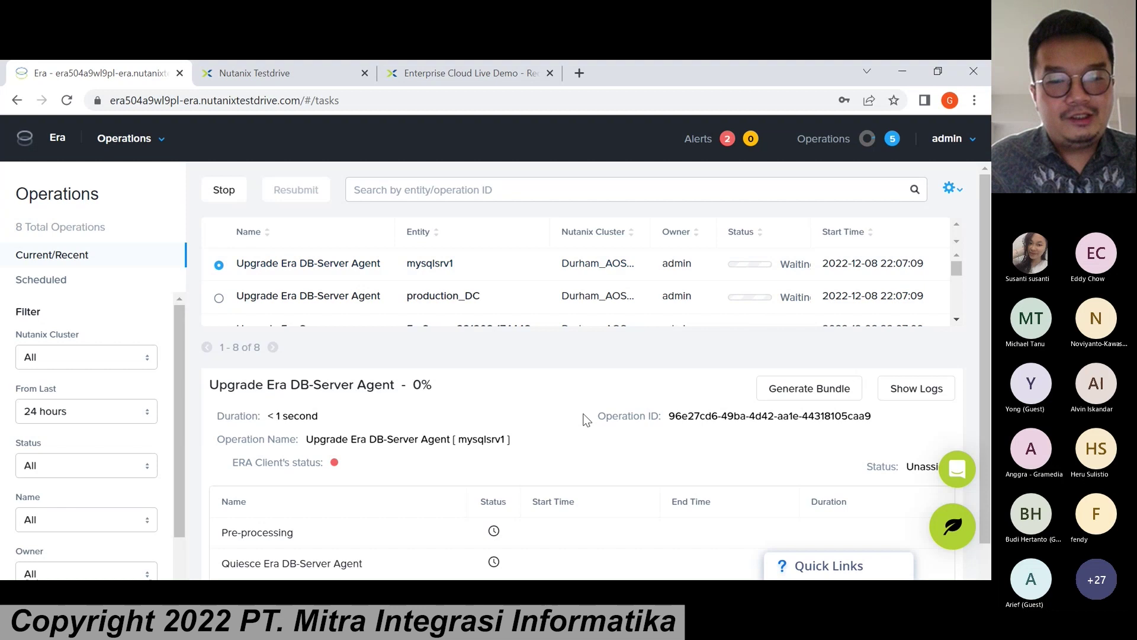
scroll(584, 418, down, 1)
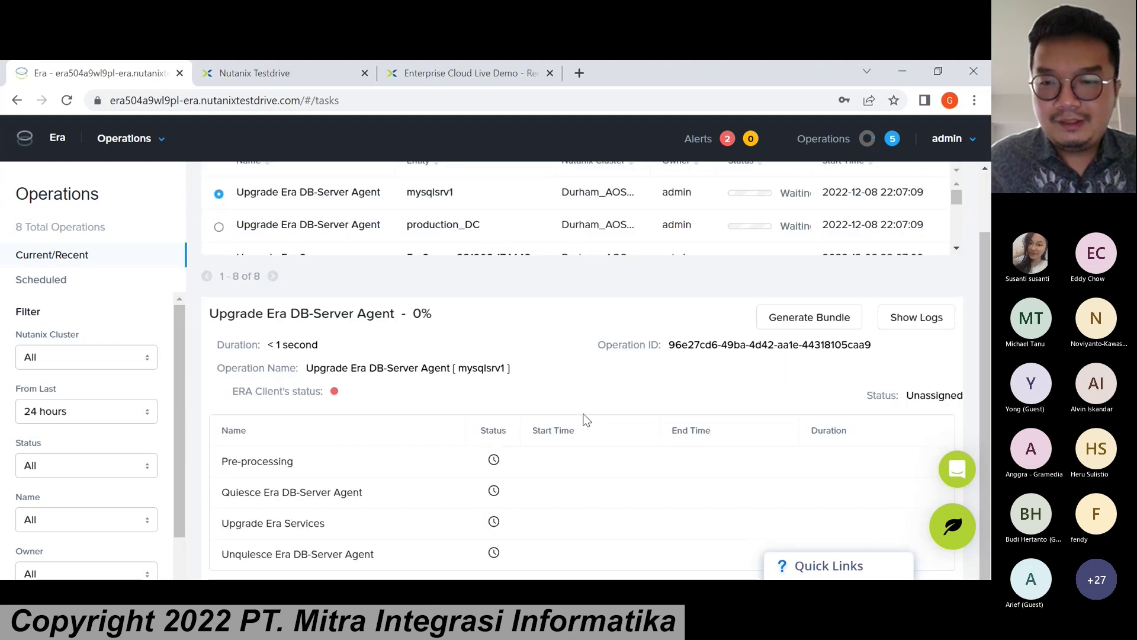
scroll(499, 493, up, 1)
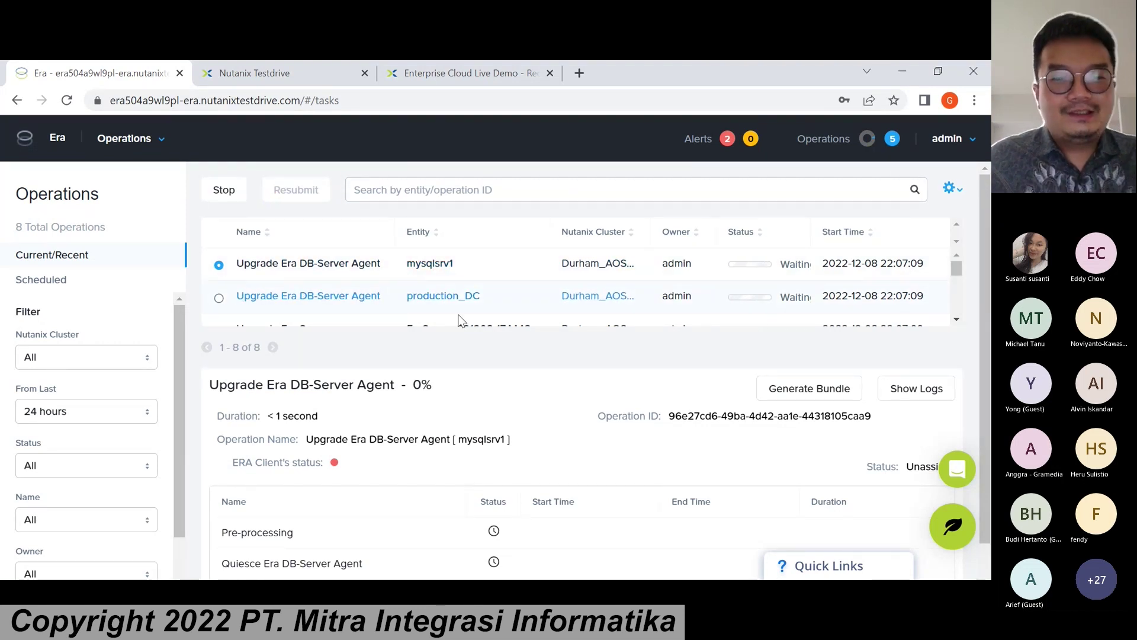
scroll(428, 495, down, 1)
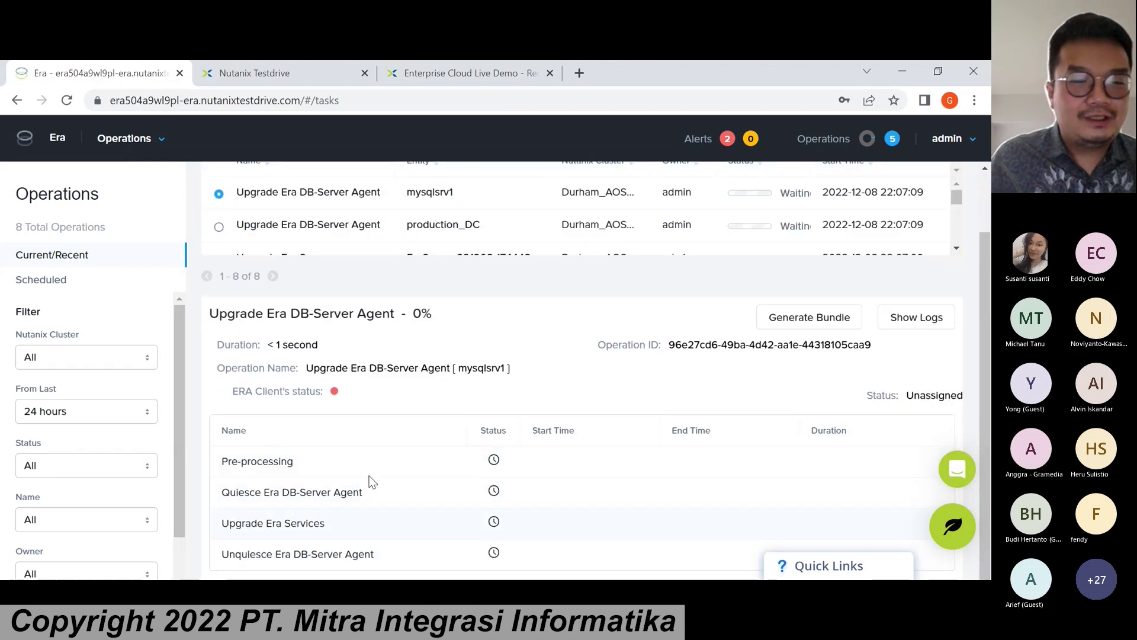
scroll(557, 389, up, 1)
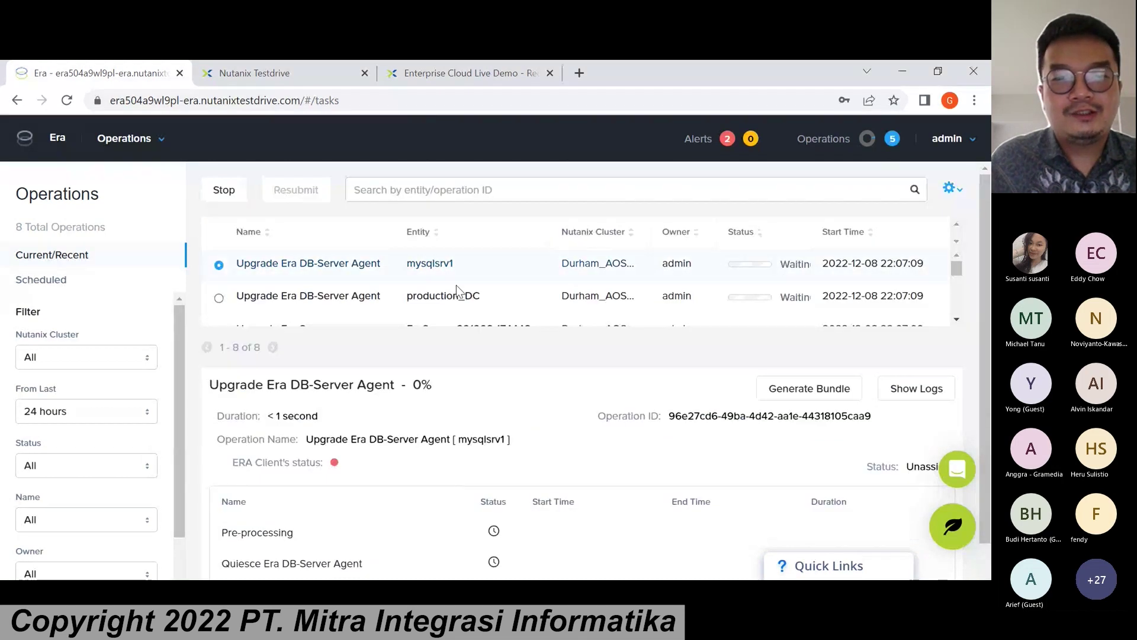
scroll(457, 289, down, 1)
scroll(457, 291, down, 1)
scroll(457, 290, up, 3)
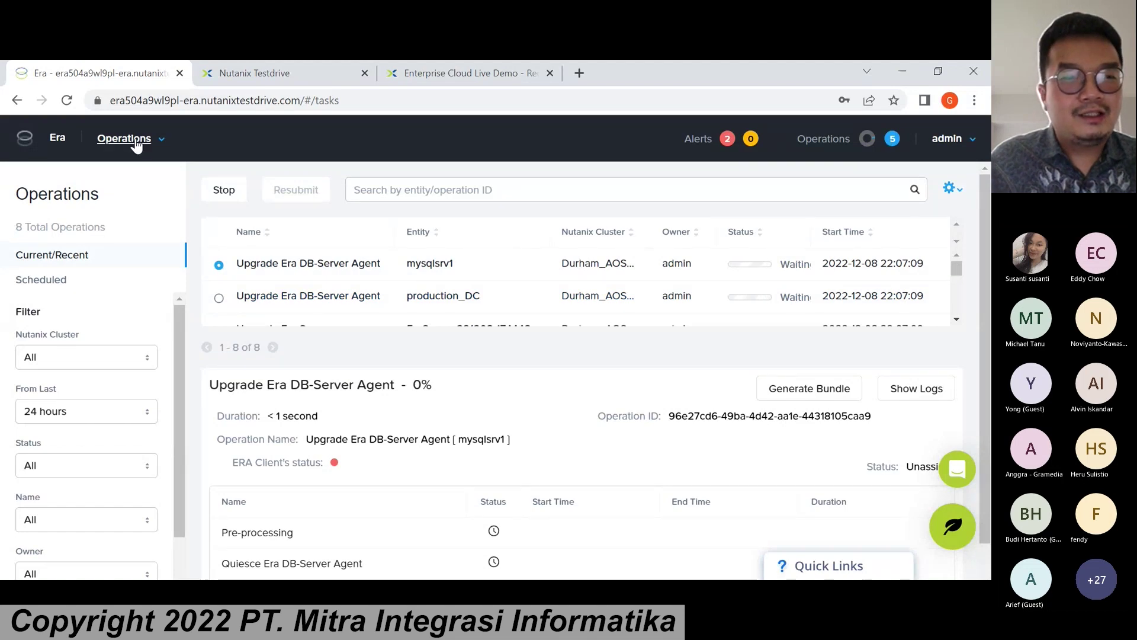
Go back to the dashboard, reopen the operations page, and look through the listed operations.
click(57, 138)
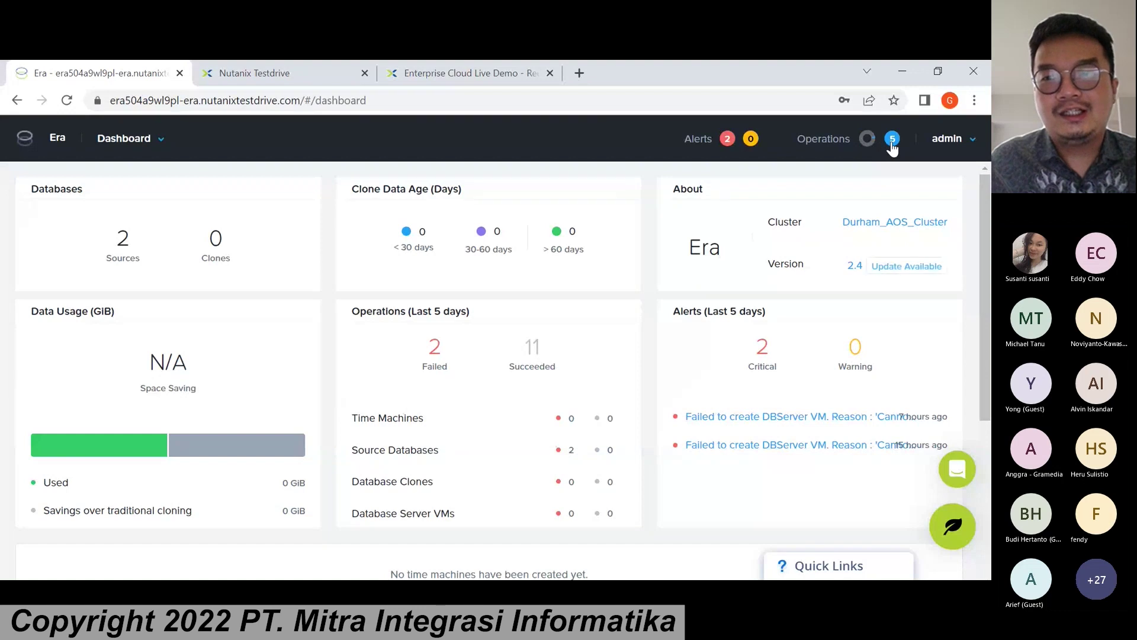
click(832, 139)
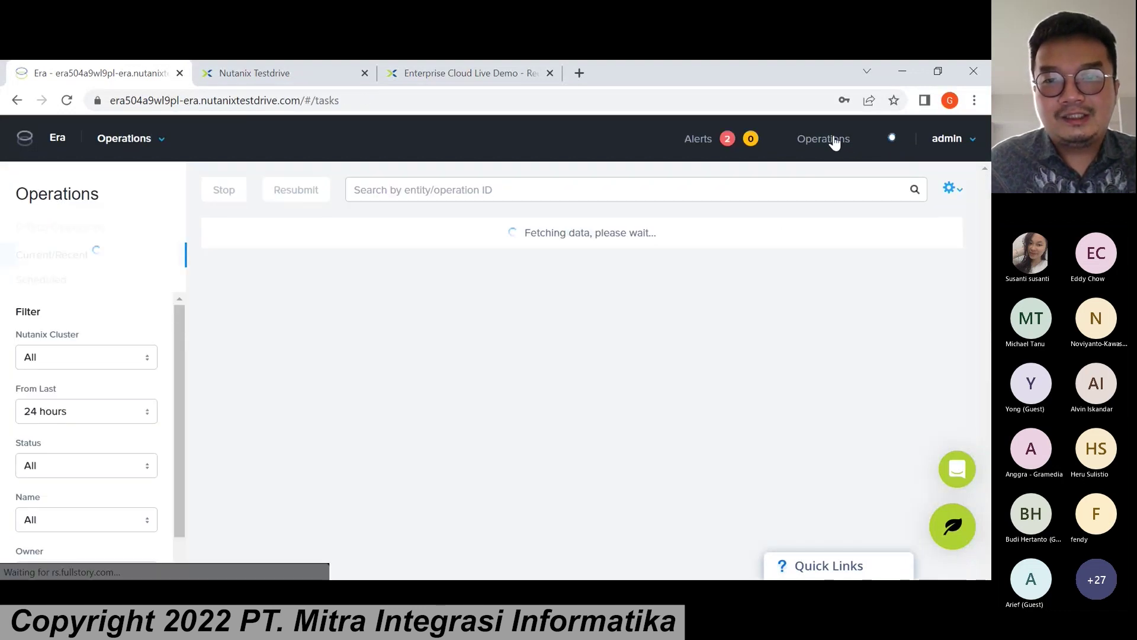
scroll(474, 276, down, 5)
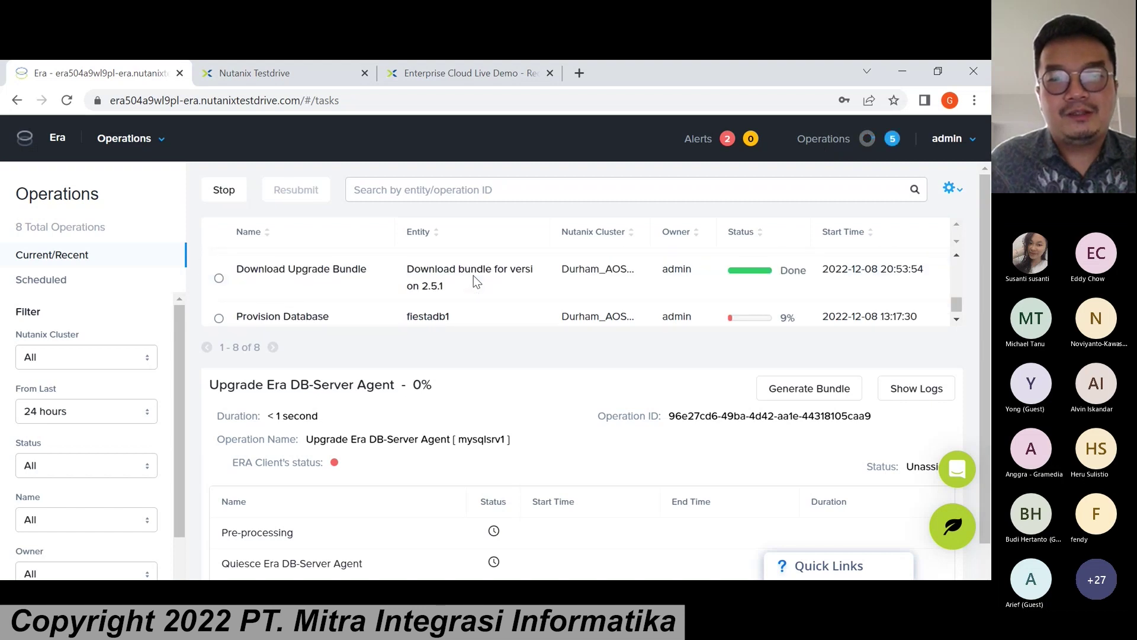
scroll(474, 276, up, 5)
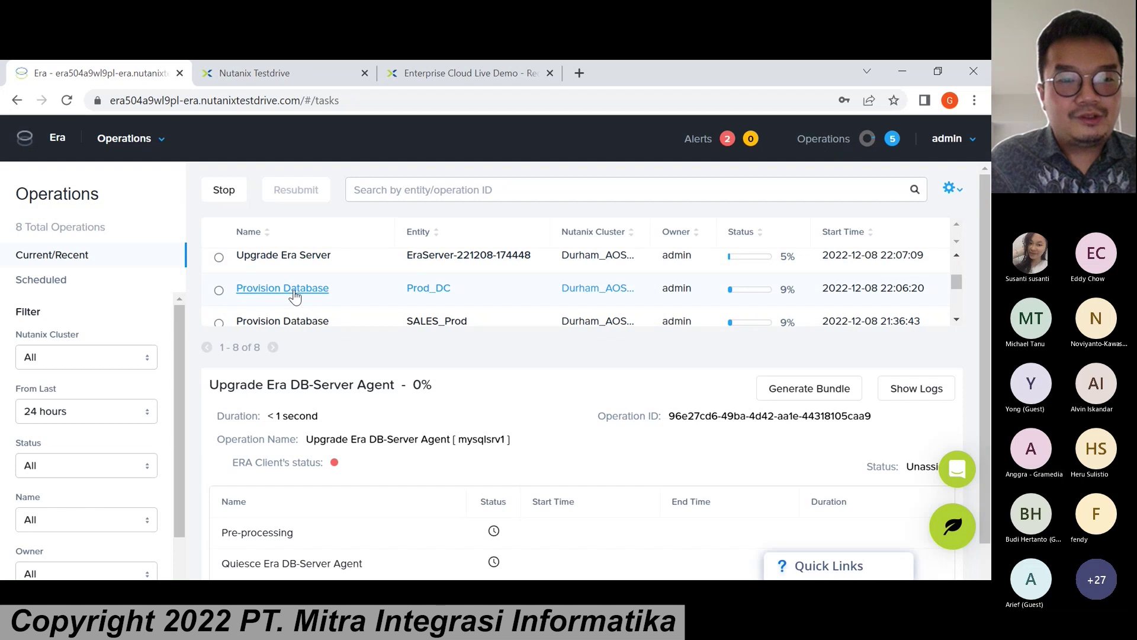
scroll(298, 296, down, 1)
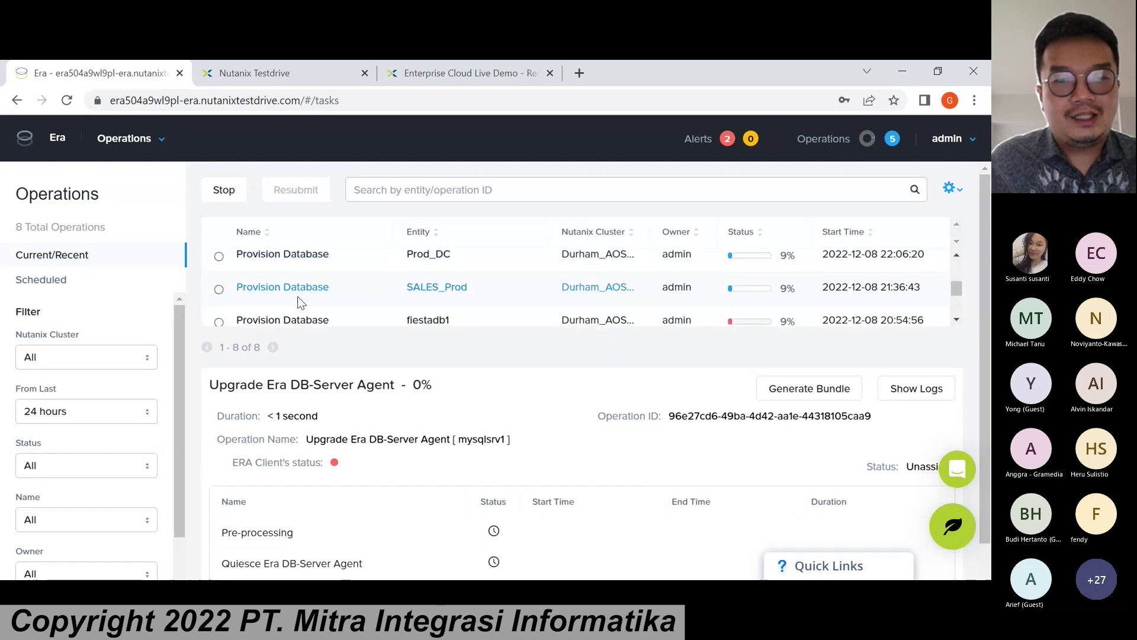
scroll(298, 296, up, 2)
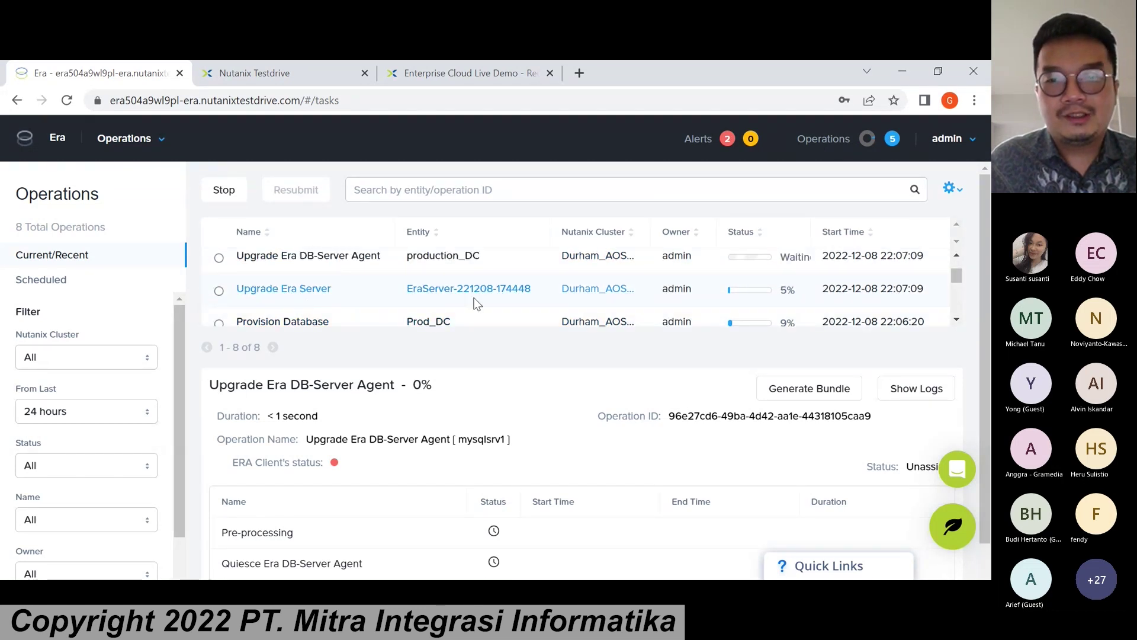
Open the Upgrade Era Server operation and check the progress of its stages.
click(298, 299)
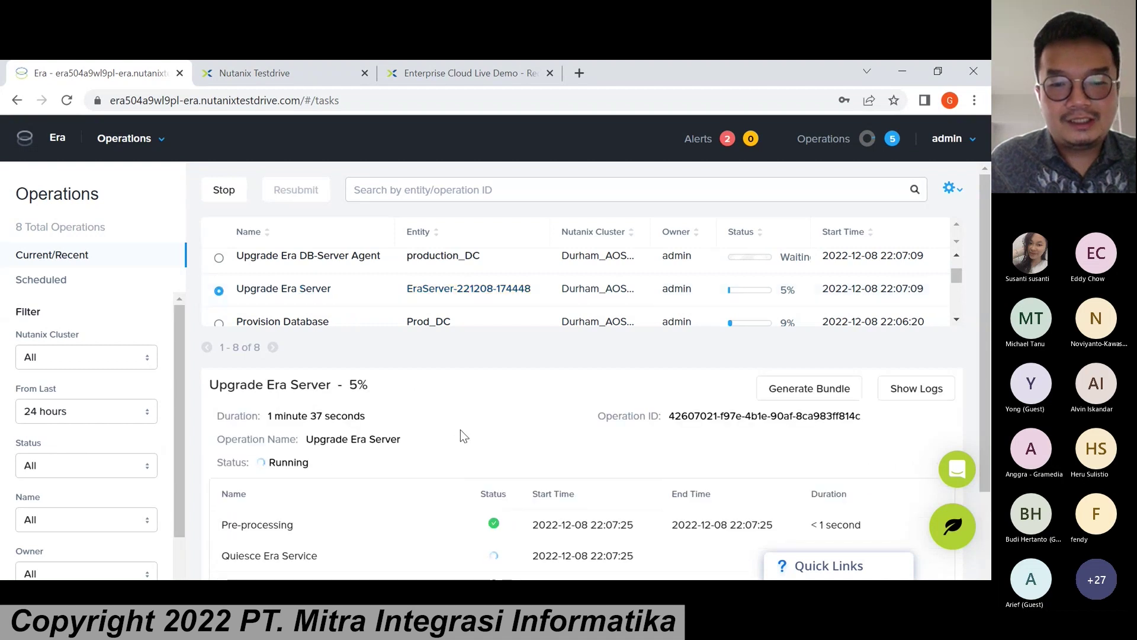
scroll(460, 429, down, 3)
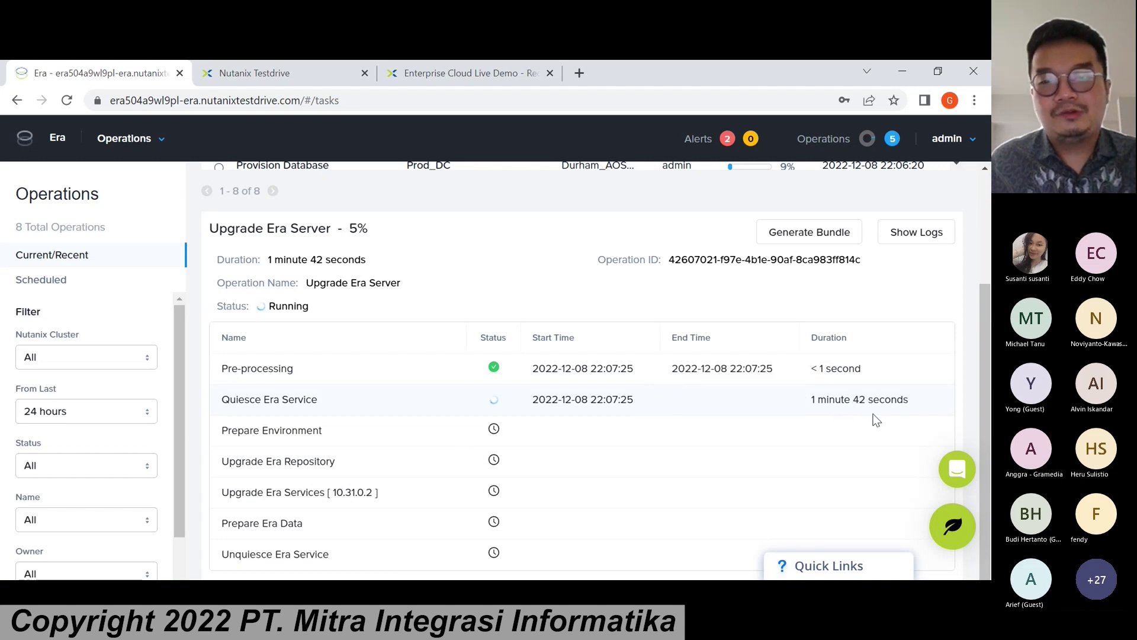
scroll(347, 394, up, 3)
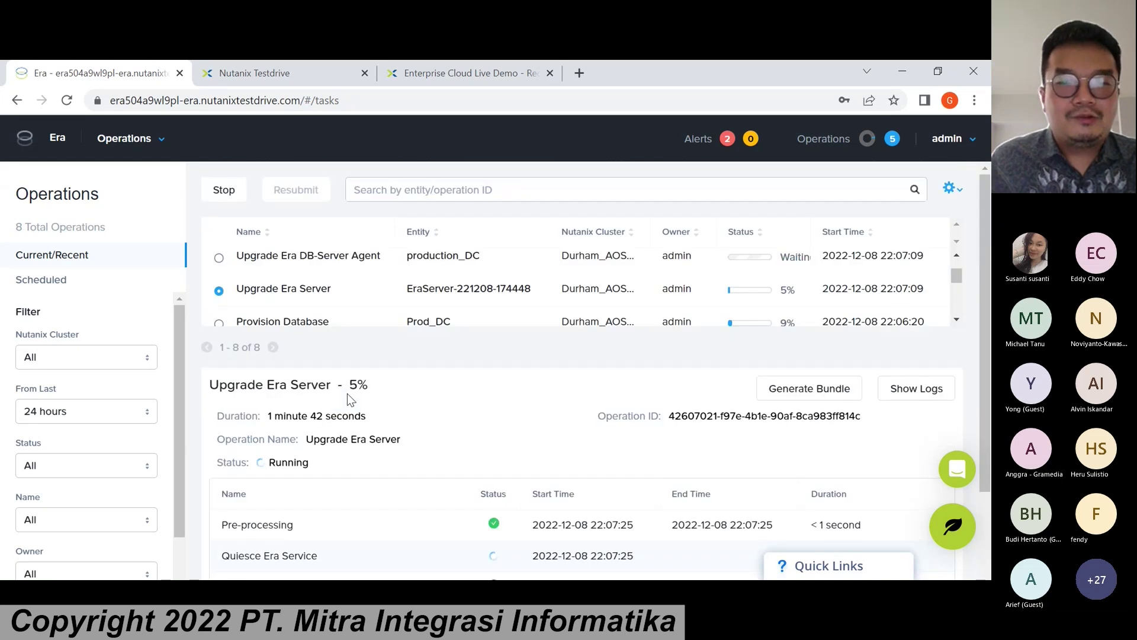
Open the Download Upgrade Bundle operation for version 2.5.1 and review its stages.
scroll(374, 304, down, 3)
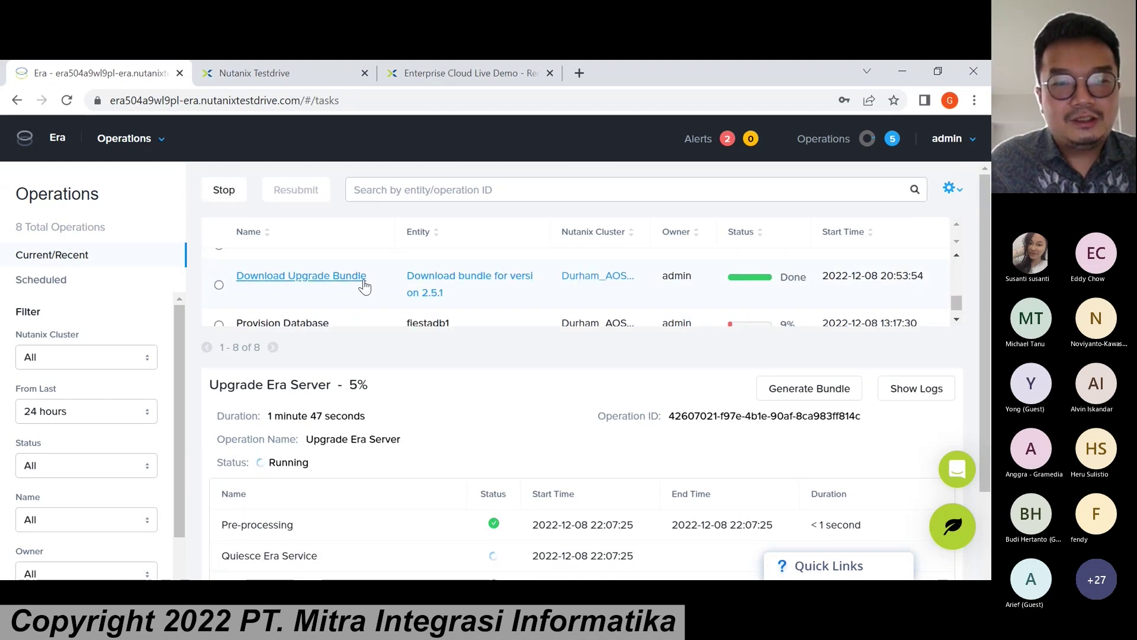
click(364, 286)
scroll(302, 471, down, 2)
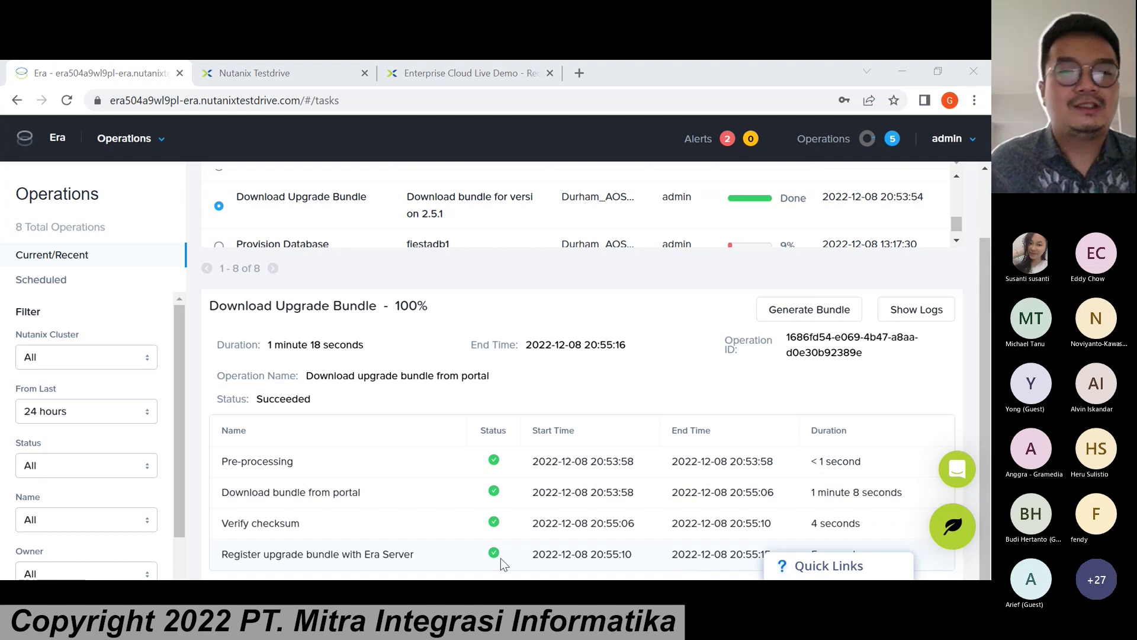
scroll(500, 558, up, 2)
Visit the Time Machines page and switch to the Databases overview.
click(149, 151)
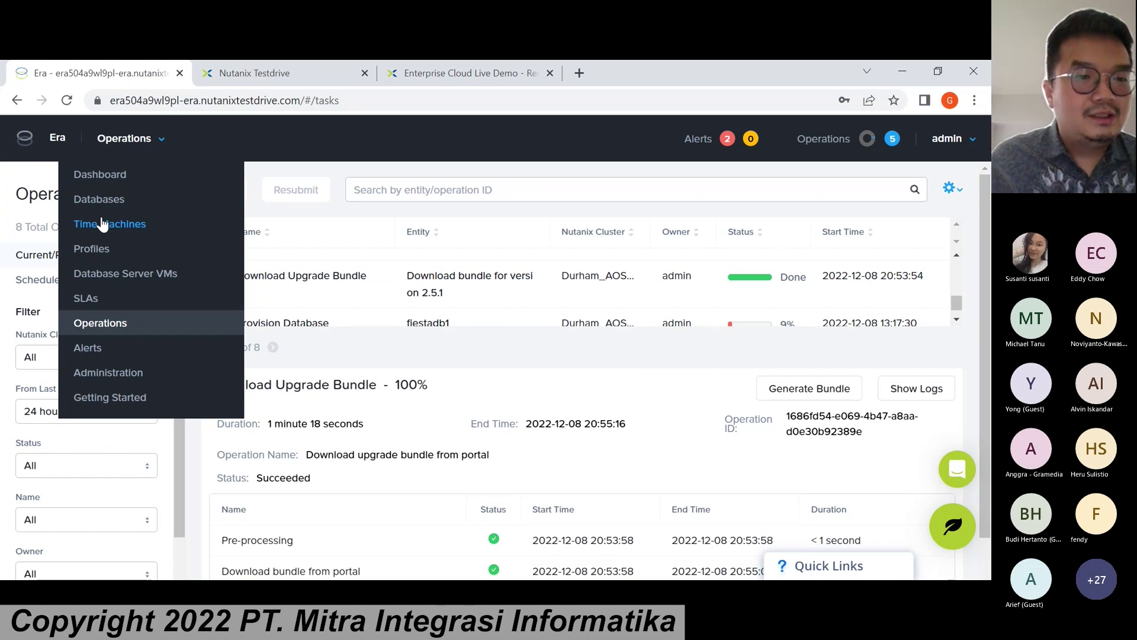
click(102, 223)
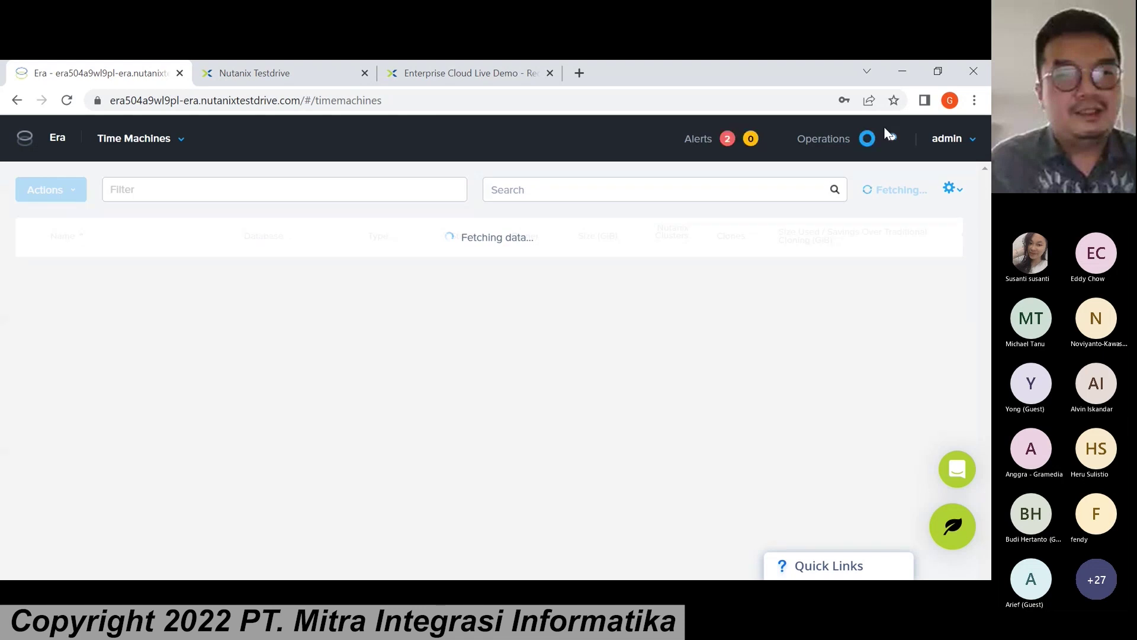
click(178, 145)
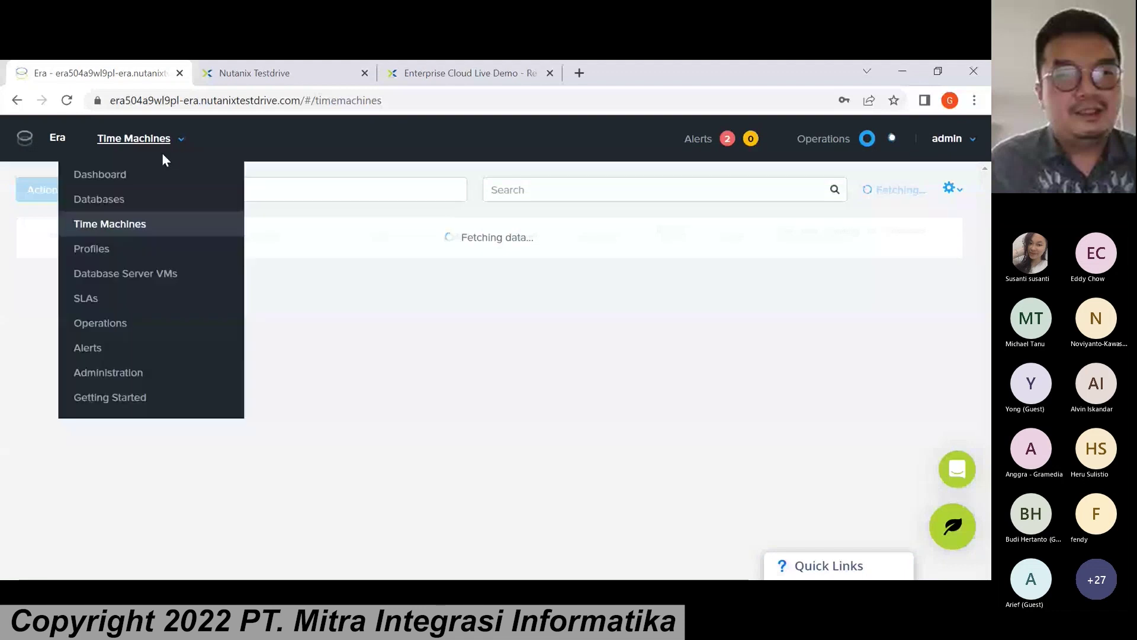
click(136, 203)
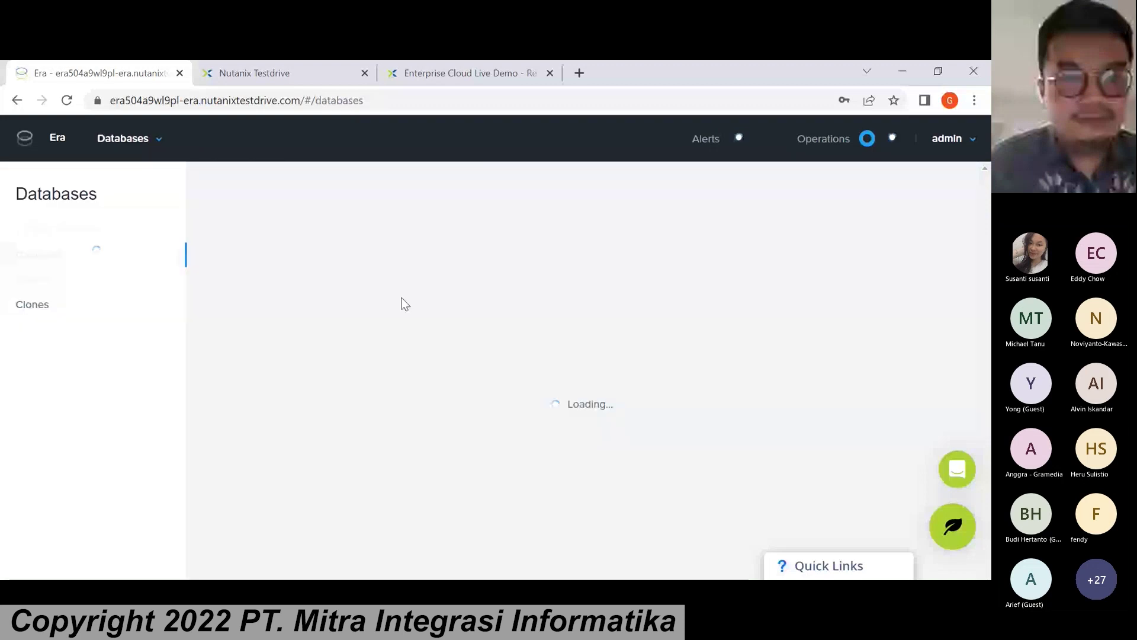
double_click(586, 404)
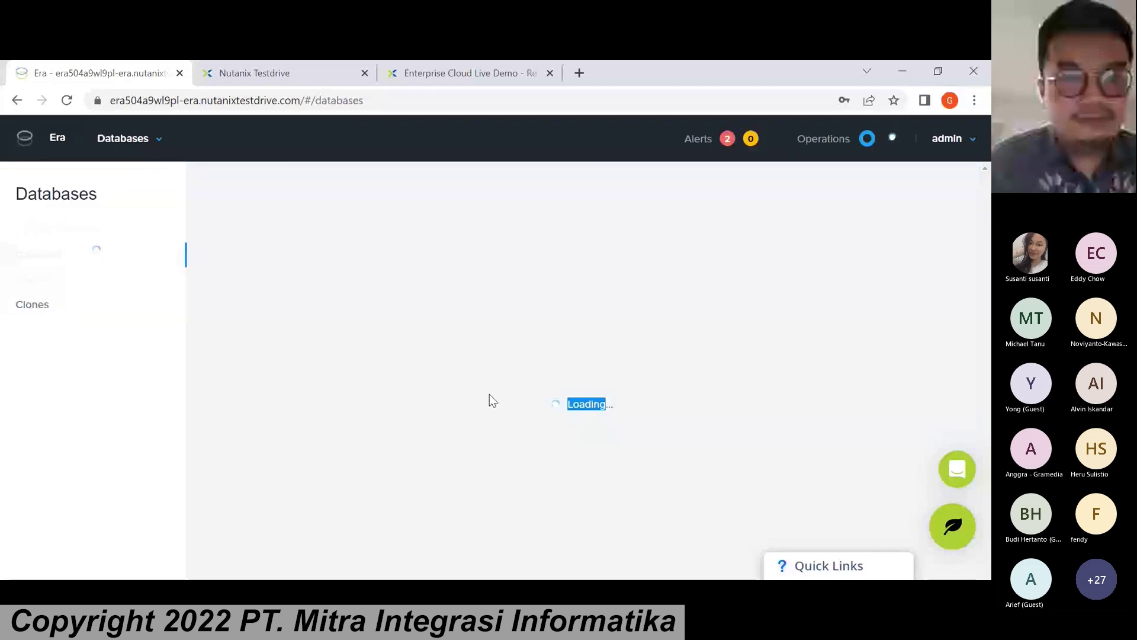
click(489, 395)
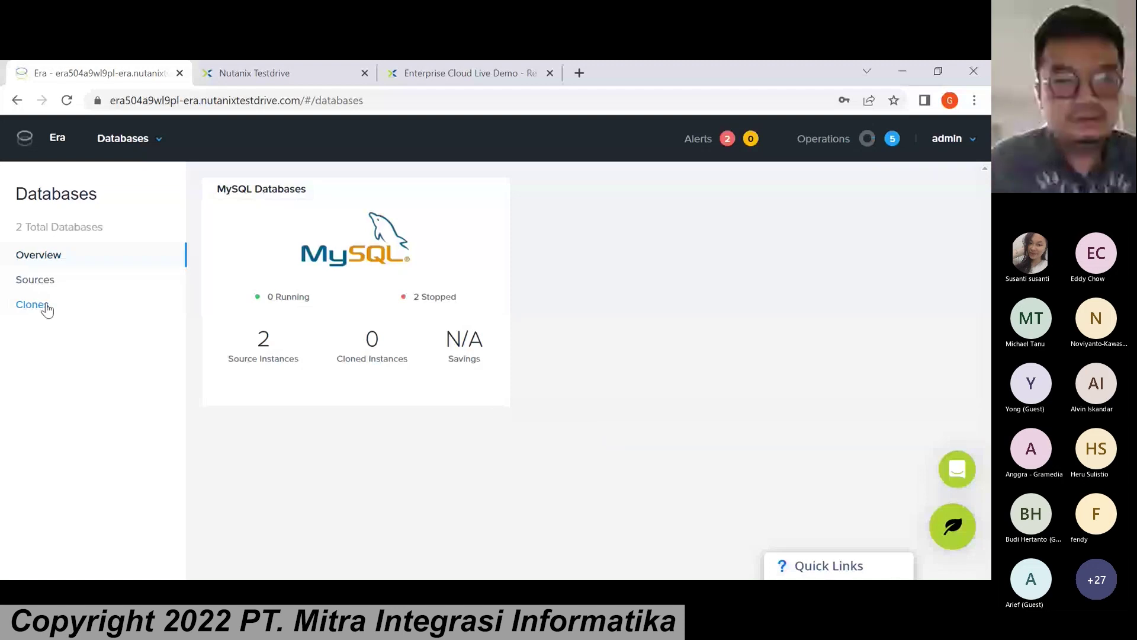
Open the list of source databases and reload the page.
click(47, 308)
click(119, 279)
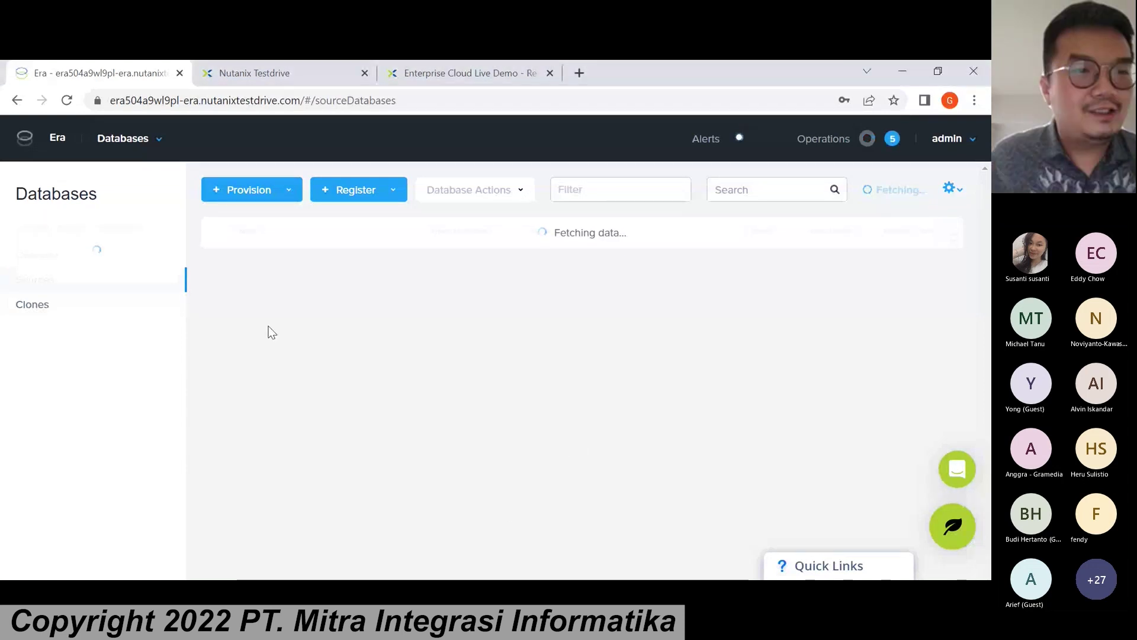
click(67, 100)
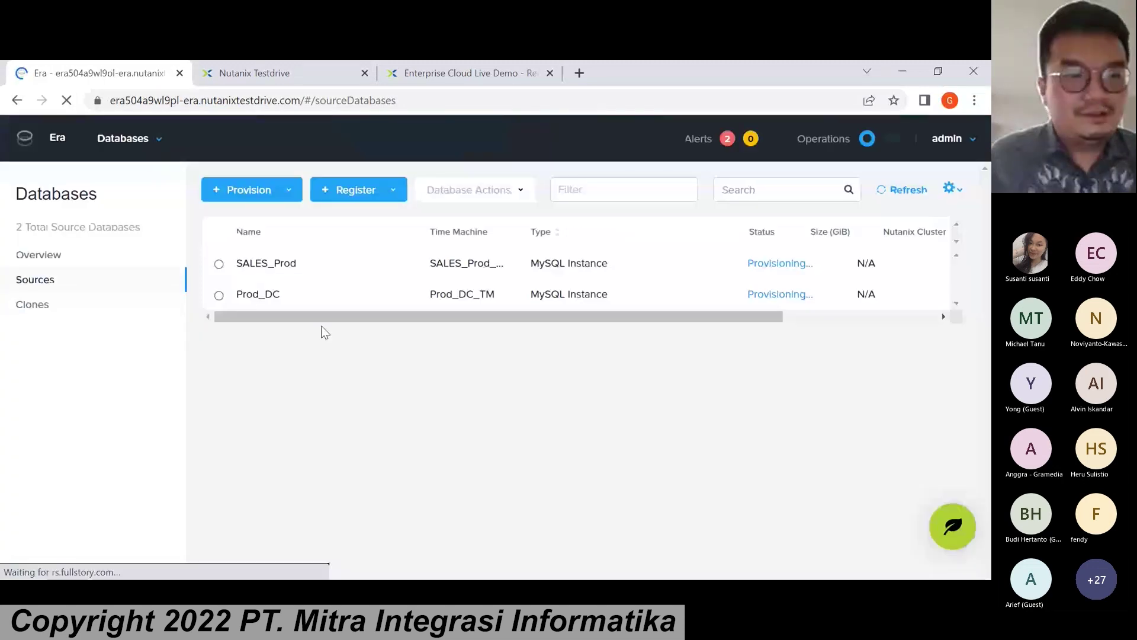
Select SALES_Prod among the source databases, check which database actions it offers, and open its instance summary.
click(55, 313)
click(55, 289)
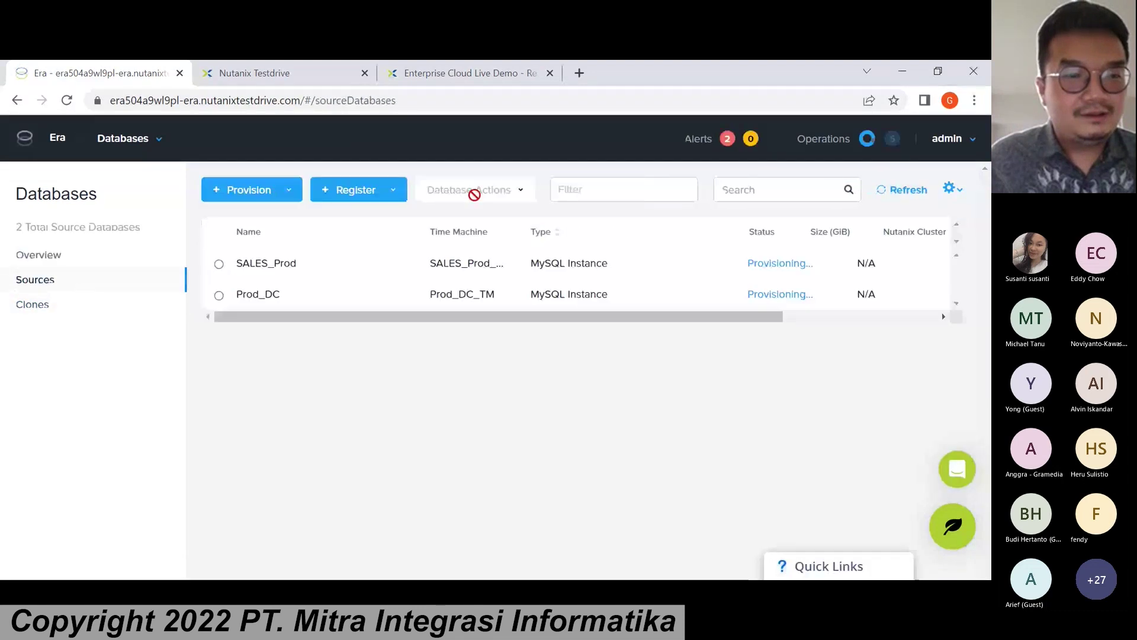
click(220, 264)
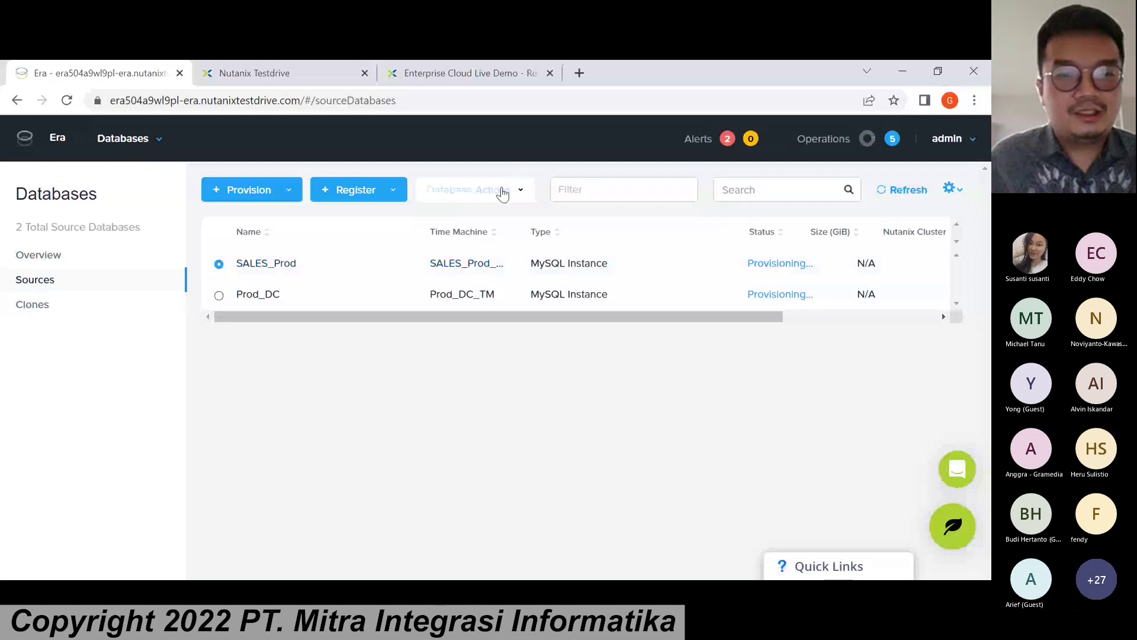
click(502, 191)
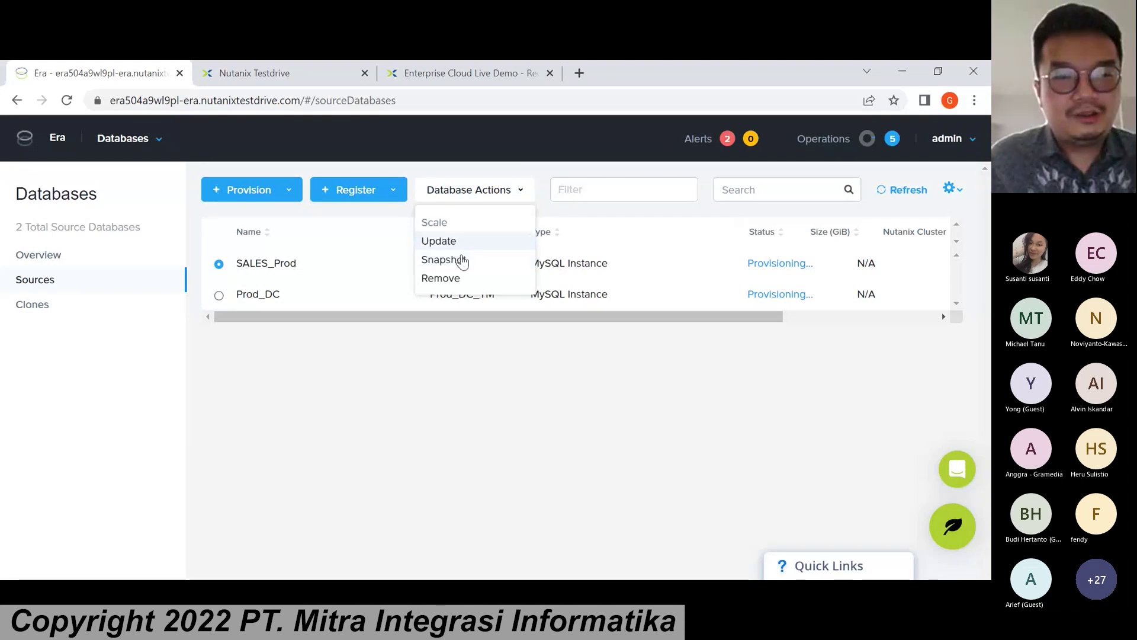
click(278, 264)
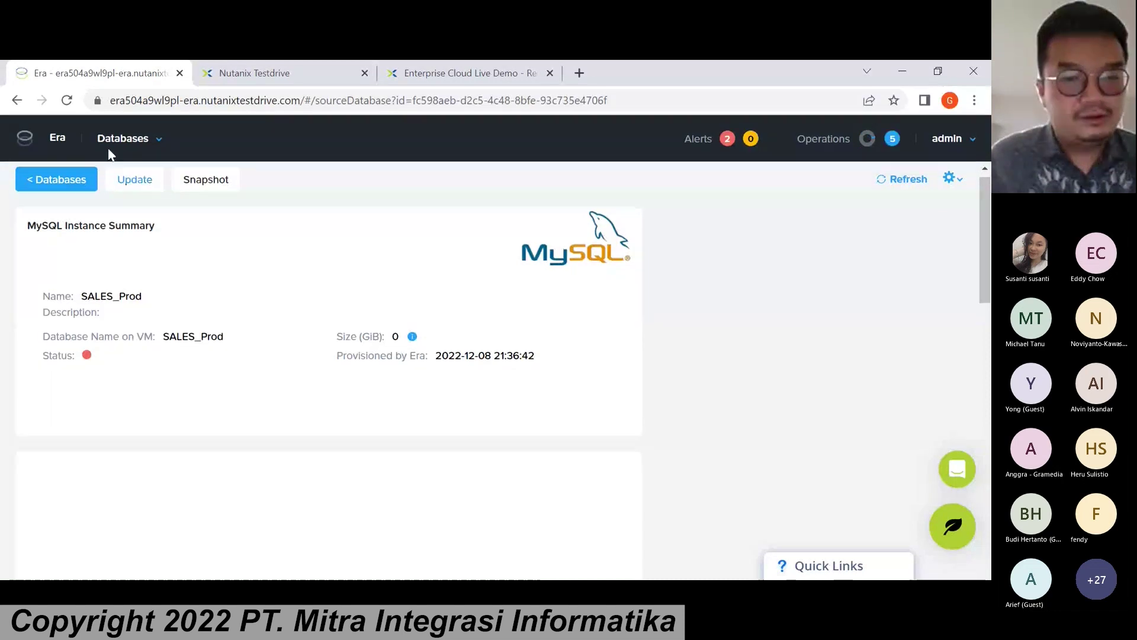
Open the update form for SALES_Prod, inspect its name and description fields, and cancel it.
click(156, 185)
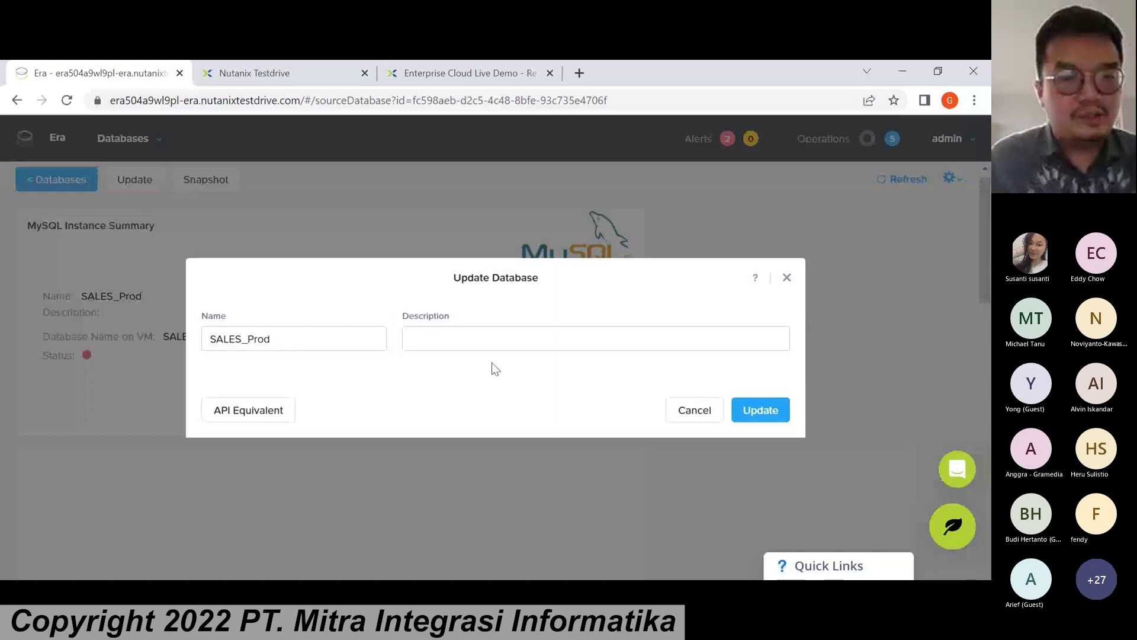
click(482, 339)
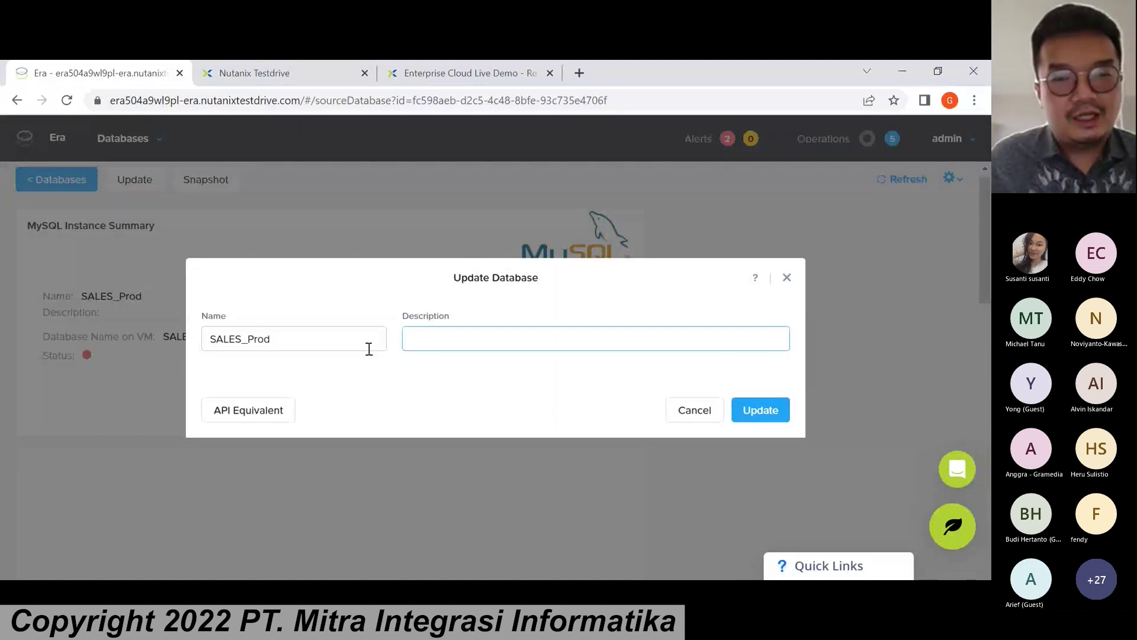
click(572, 339)
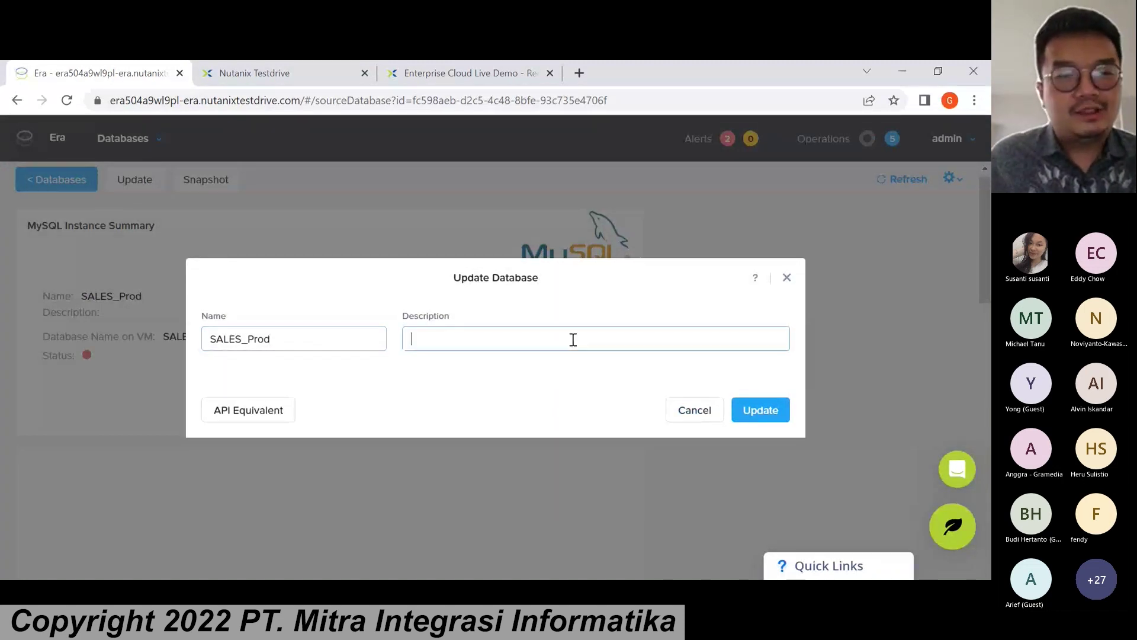
click(693, 411)
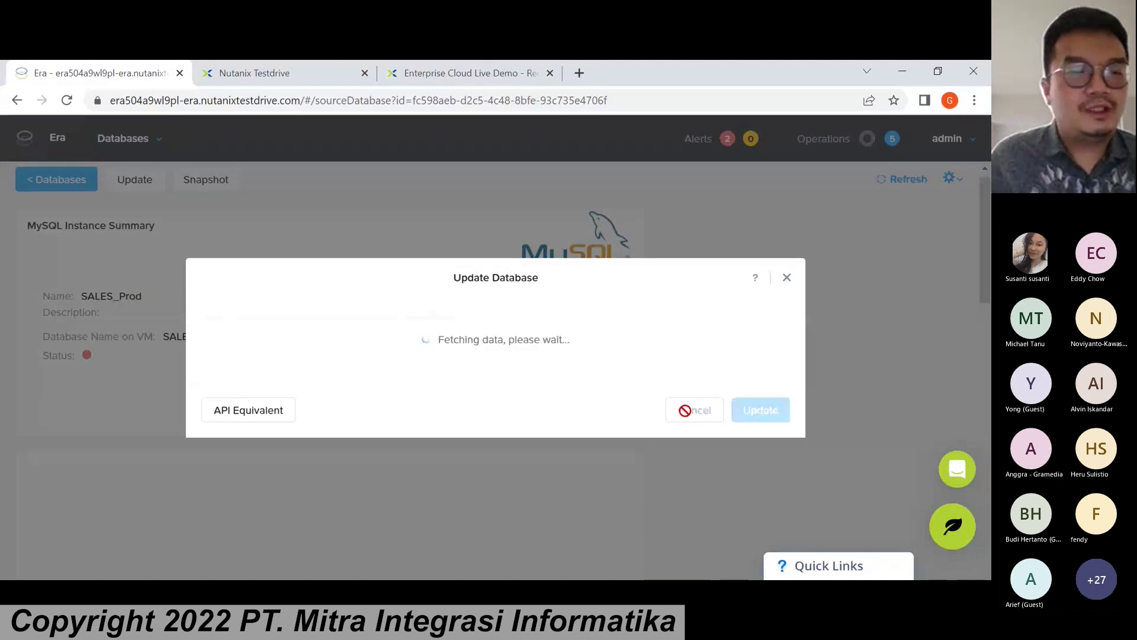
Try to create a snapshot of SALES_Prod named "Daily Snapshot" without a removal schedule, and close the snapshot form.
click(198, 182)
click(522, 341)
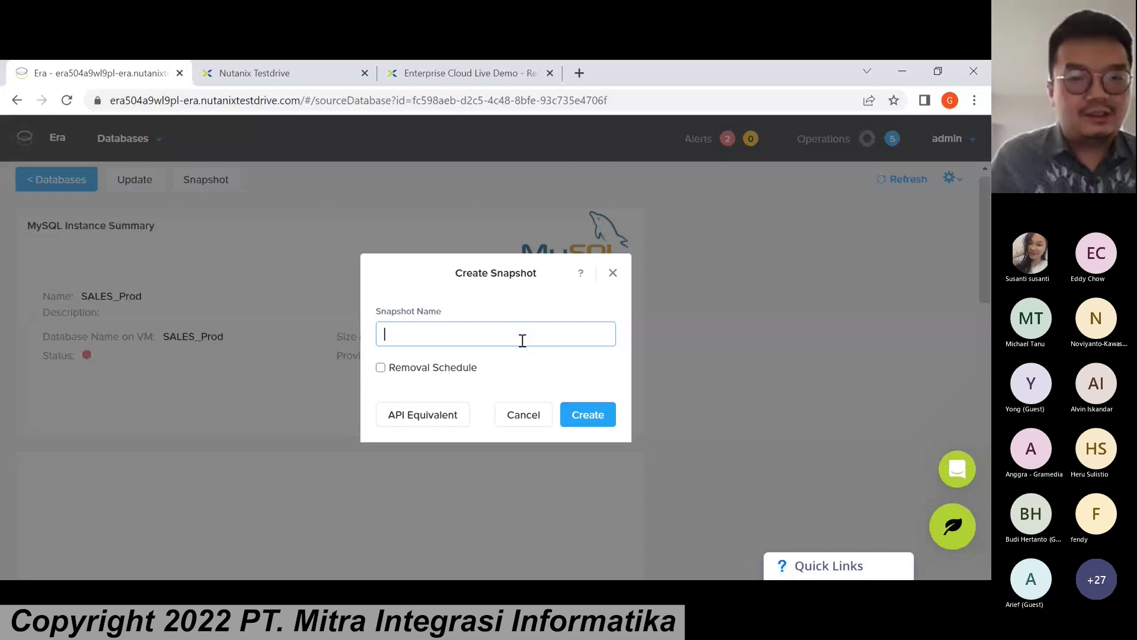
text(sNA)
key(ctrl+a)
text(Sp)
text(nap)
text(s)
text(hot)
key(Home)
text(Daily)
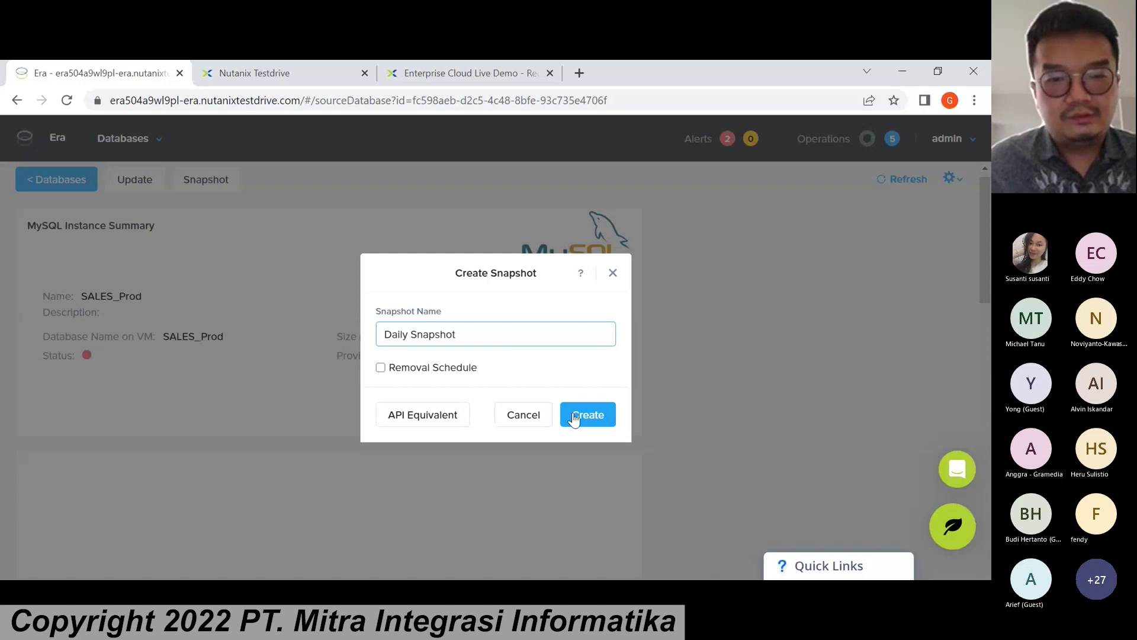
click(573, 417)
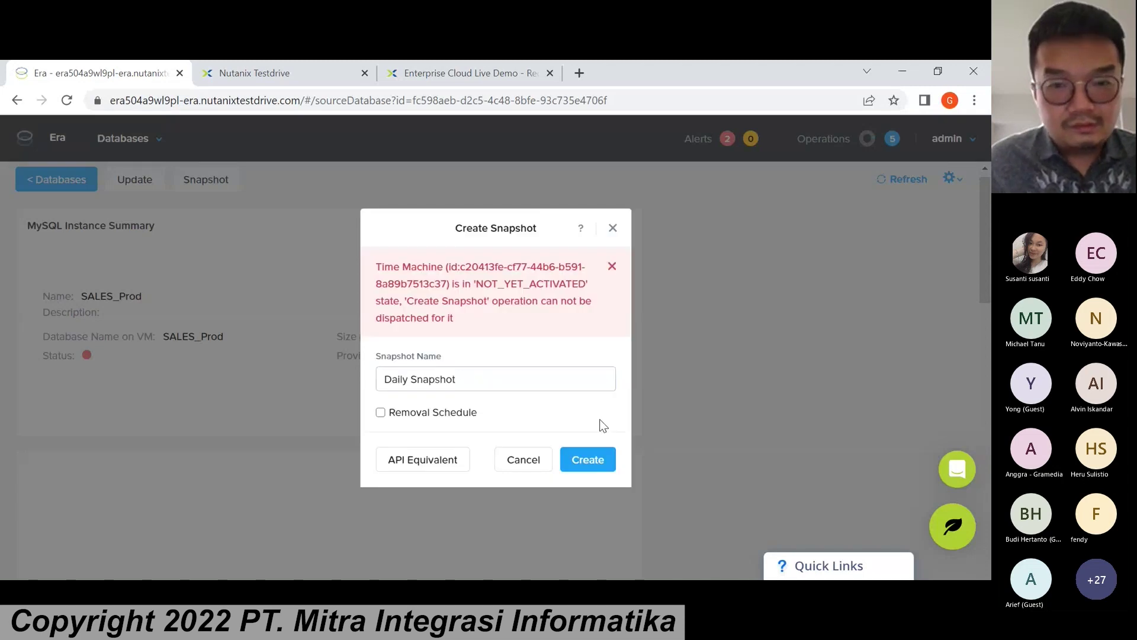
click(441, 380)
key(Left)
key(Left)
key(Left)
key(Left)
key(Left)
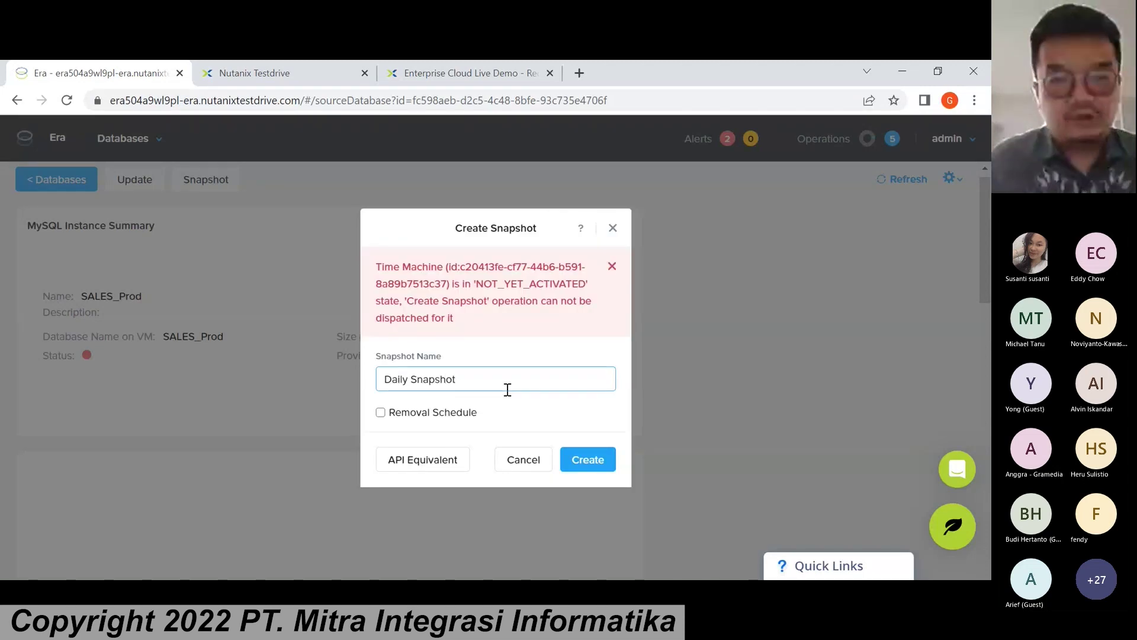
click(613, 229)
Check the Time Machines page and return to the Era dashboard.
click(118, 141)
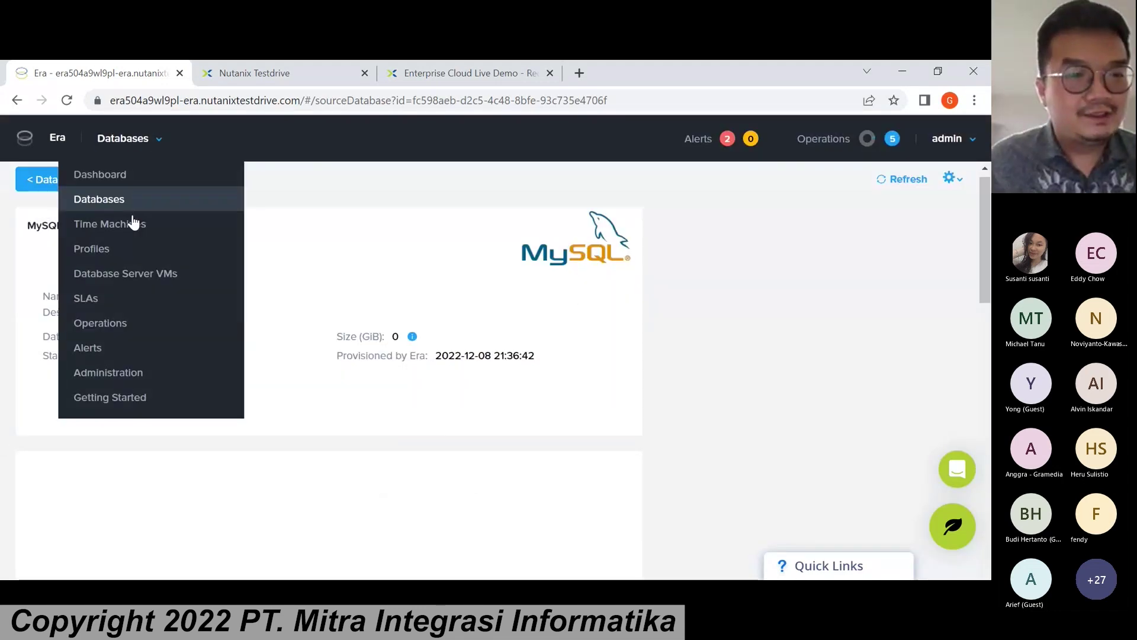
click(134, 222)
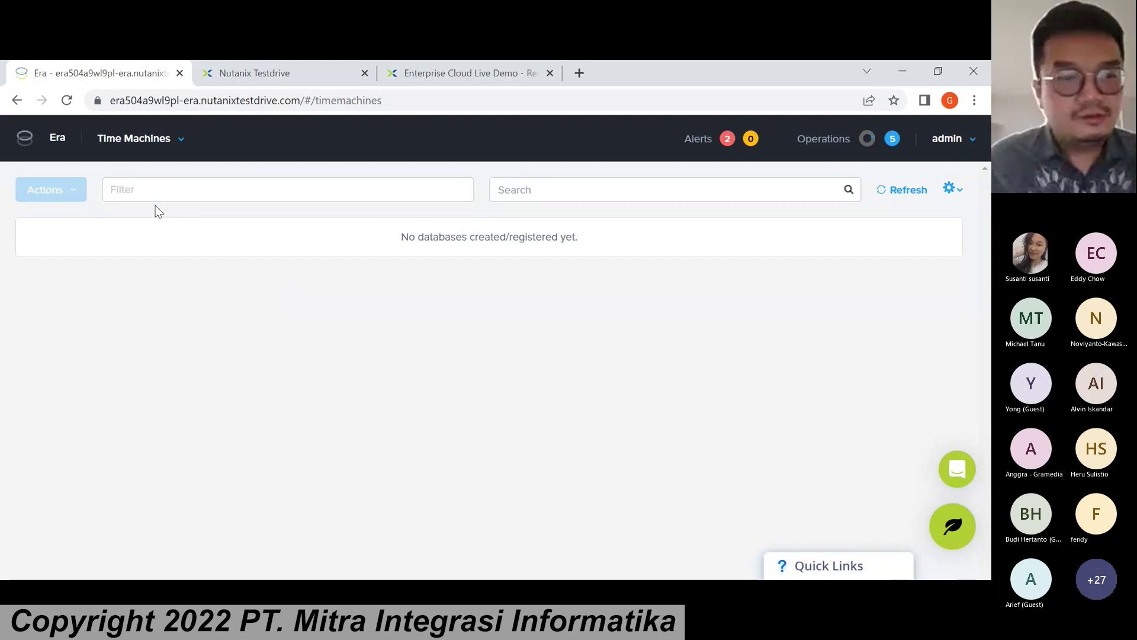
click(132, 140)
click(119, 176)
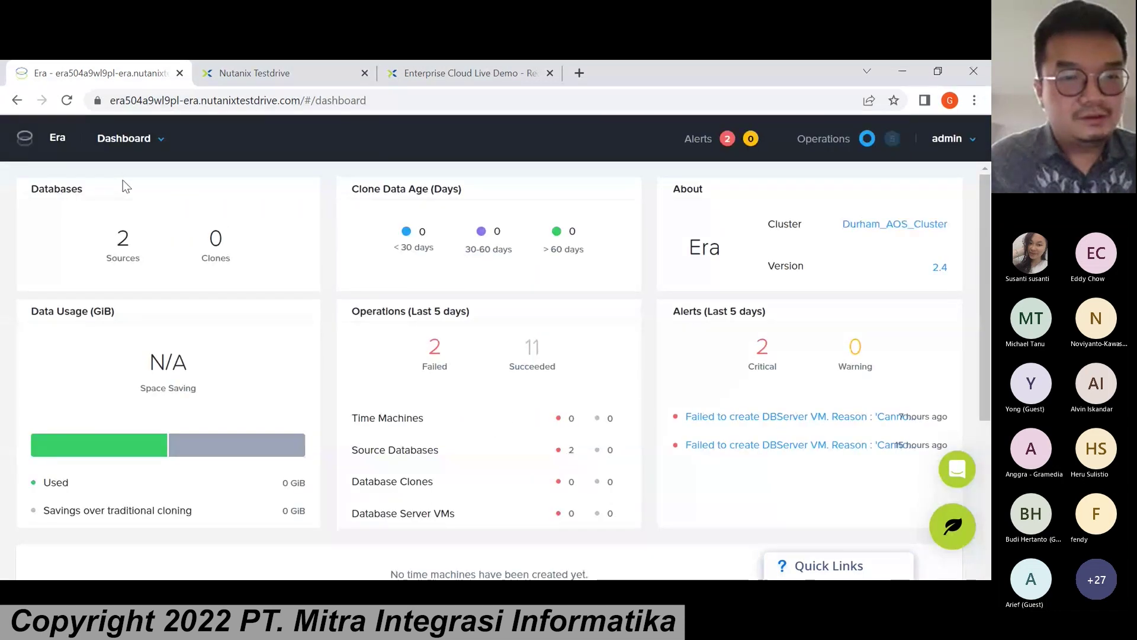
Open the source databases from the dashboard and review the status, size and cluster columns of both instances.
click(125, 237)
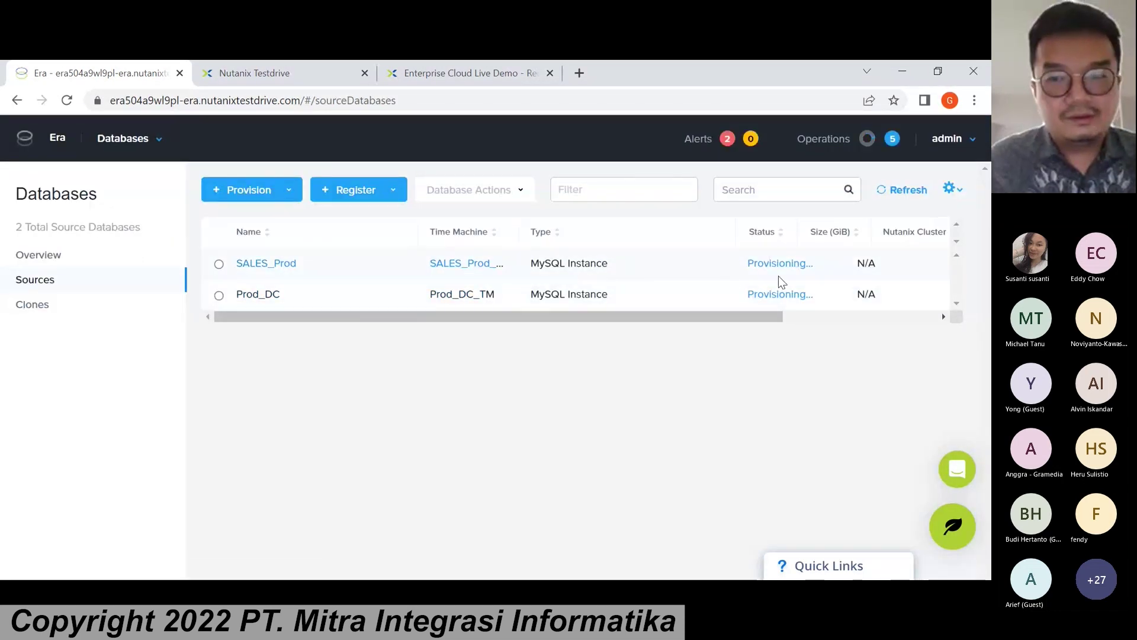
scroll(768, 269, right, 2)
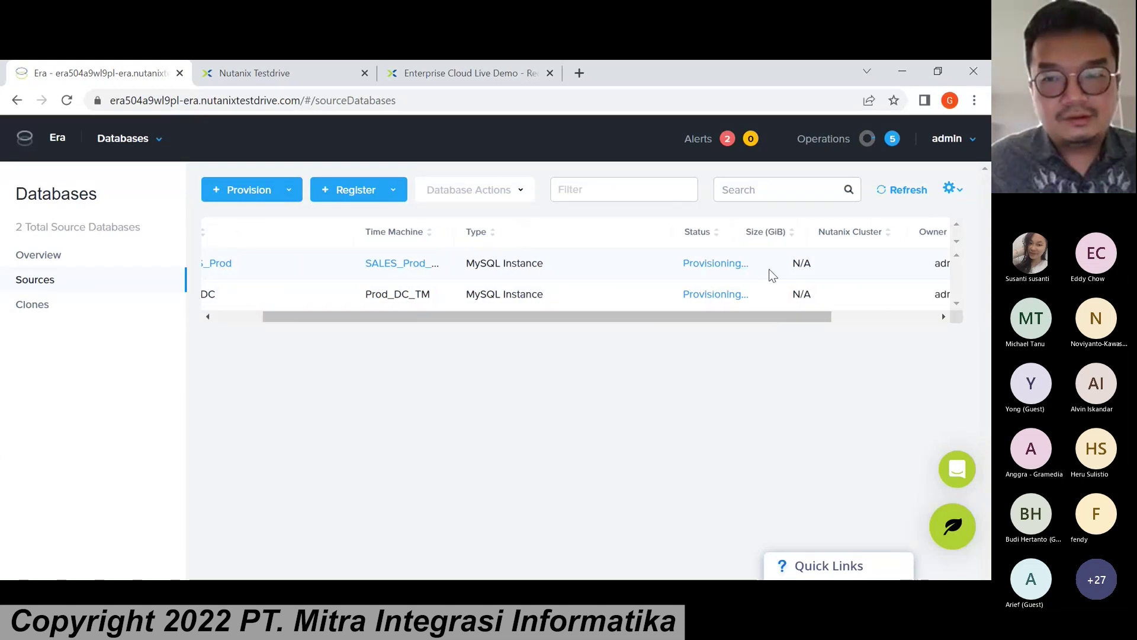
scroll(768, 269, right, 3)
scroll(769, 269, left, 5)
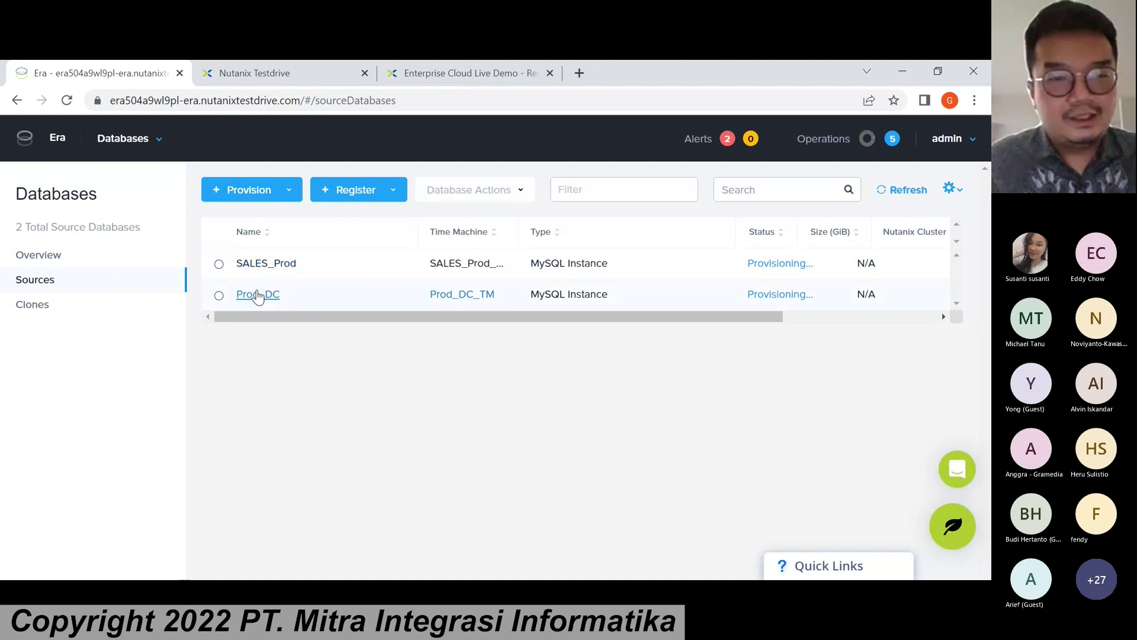
Look through the guided Provisioning module and start the Create New Patch Standard walkthrough from the Patching module.
click(811, 568)
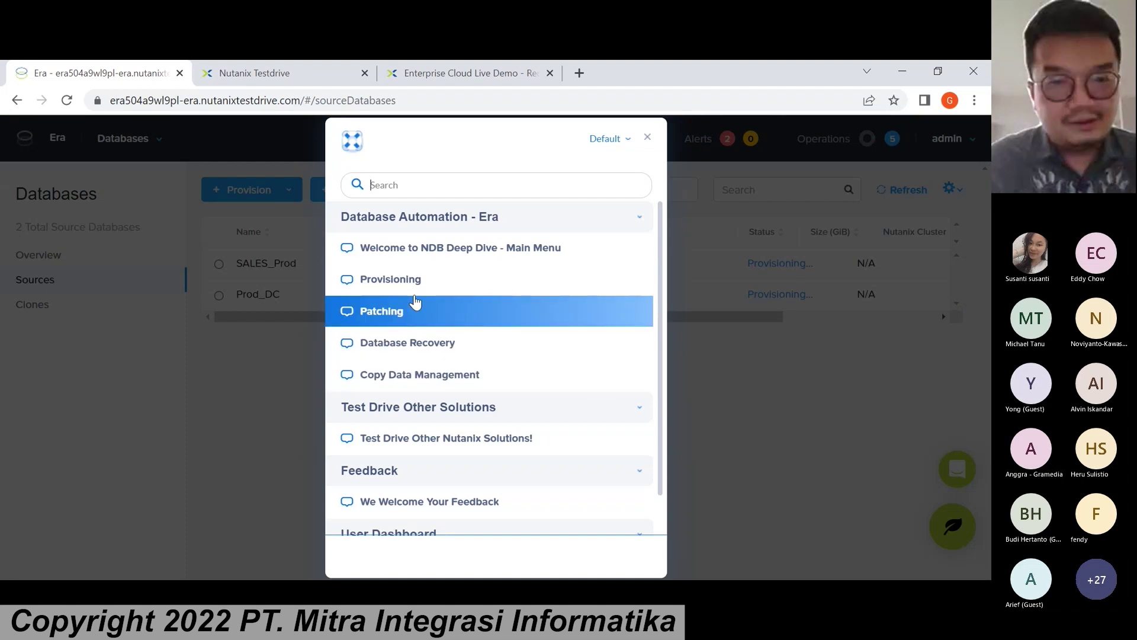
click(427, 279)
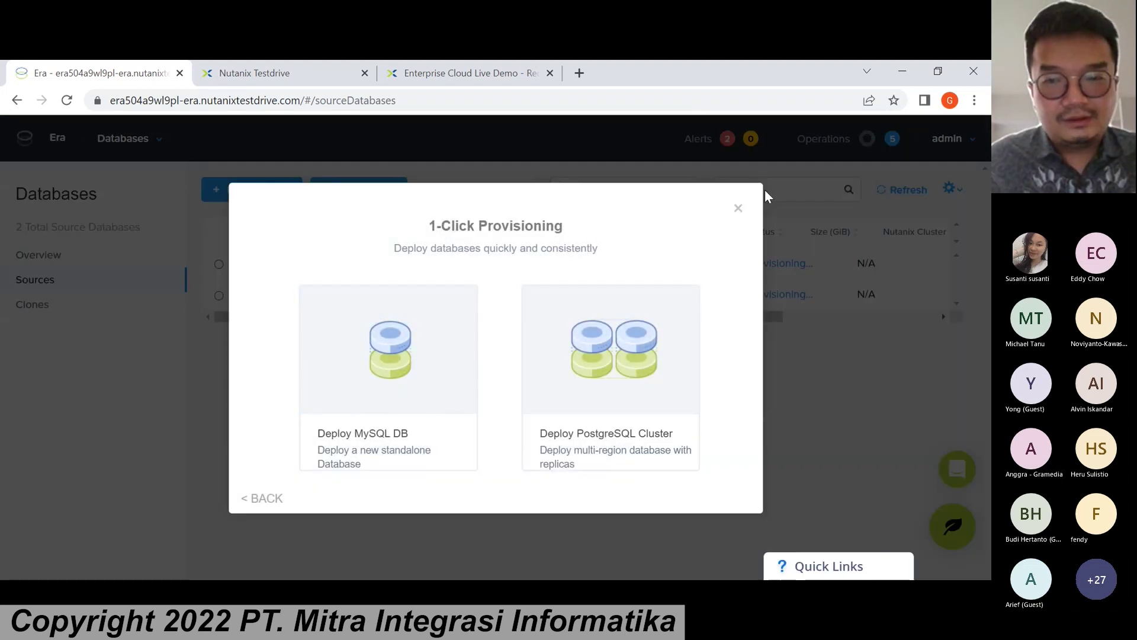
click(260, 498)
scroll(465, 338, down, 2)
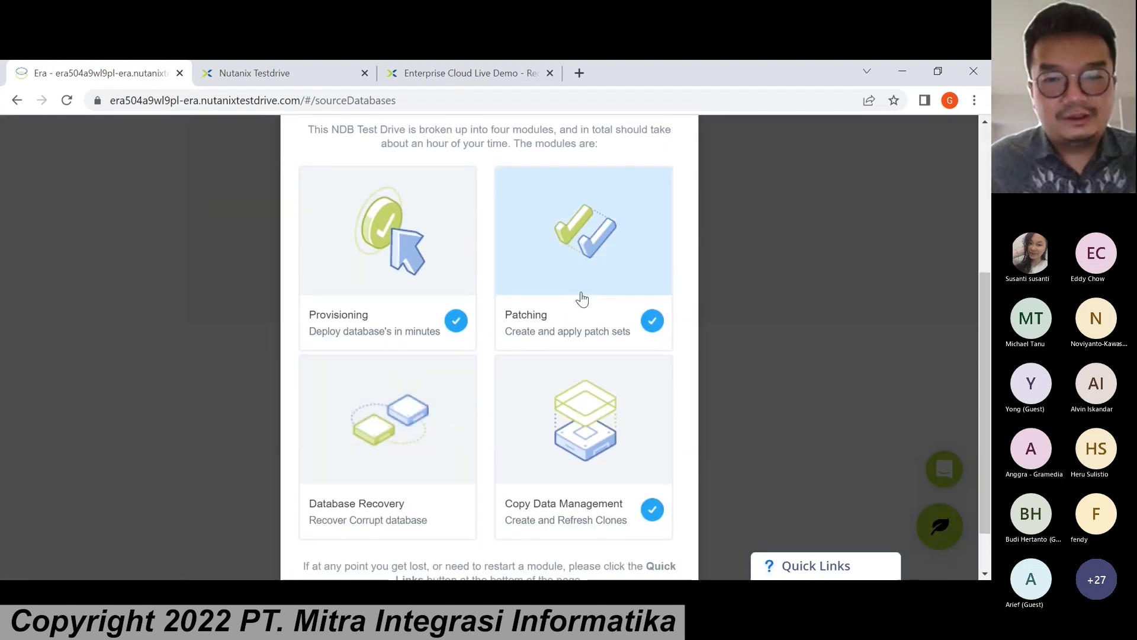
click(582, 299)
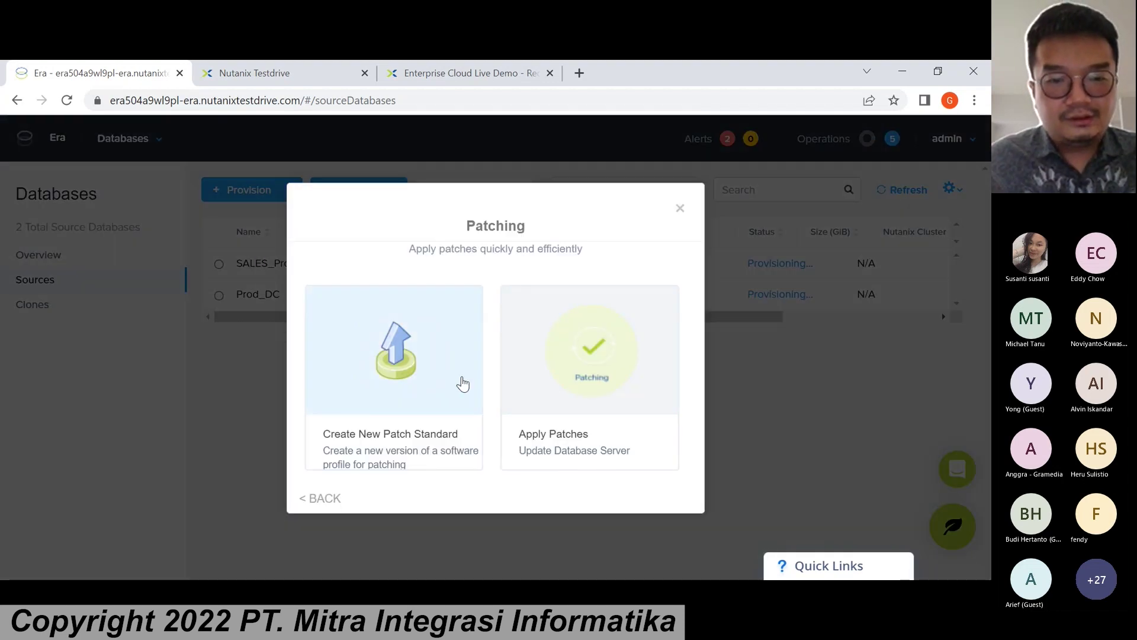
click(377, 395)
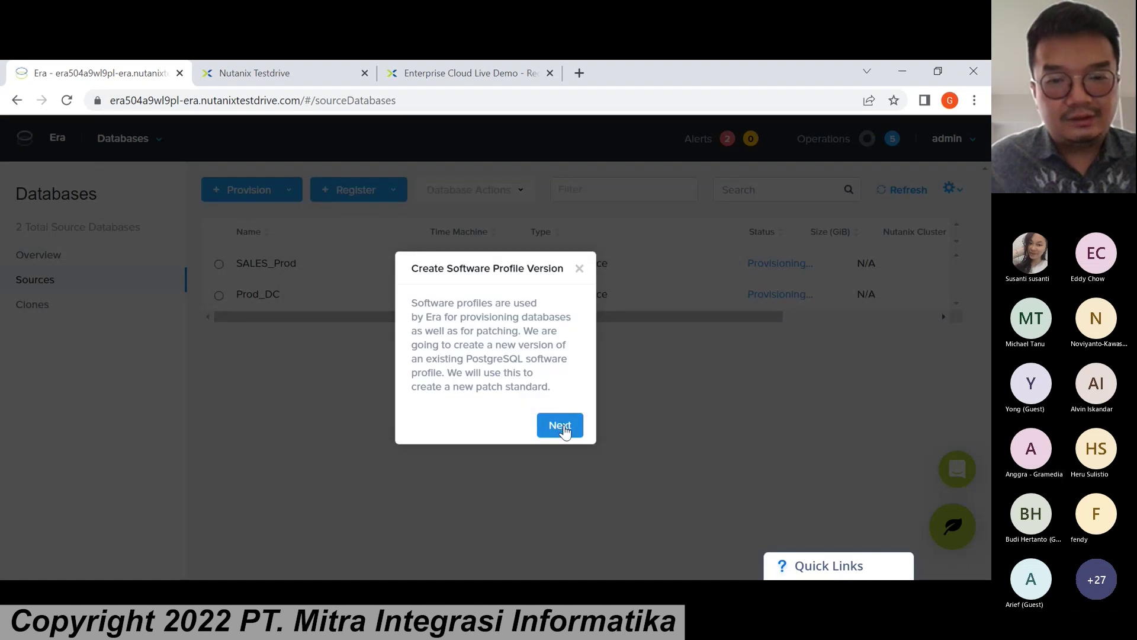
click(561, 426)
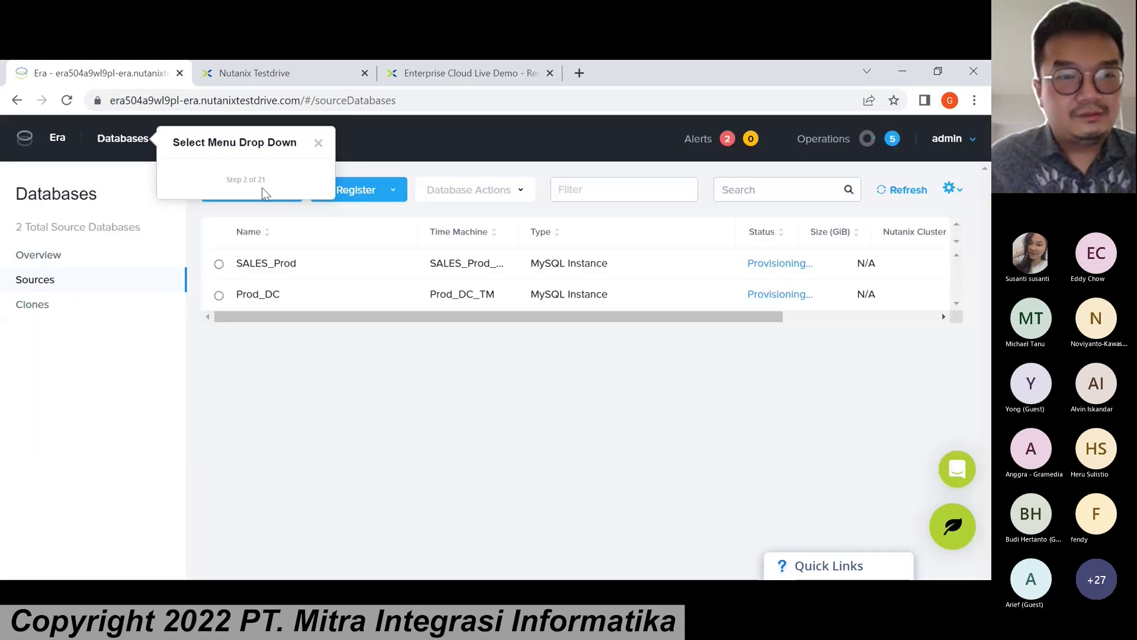
Go to the software profiles and open the versions of the POSTGRES_10.4_OOB profile.
click(113, 145)
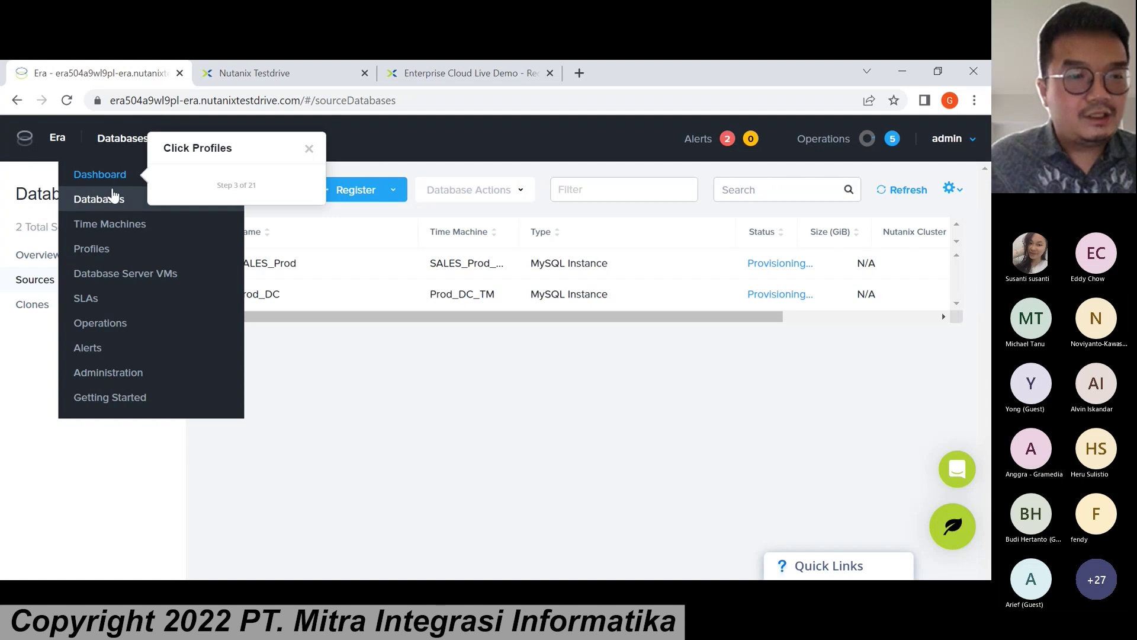
click(112, 248)
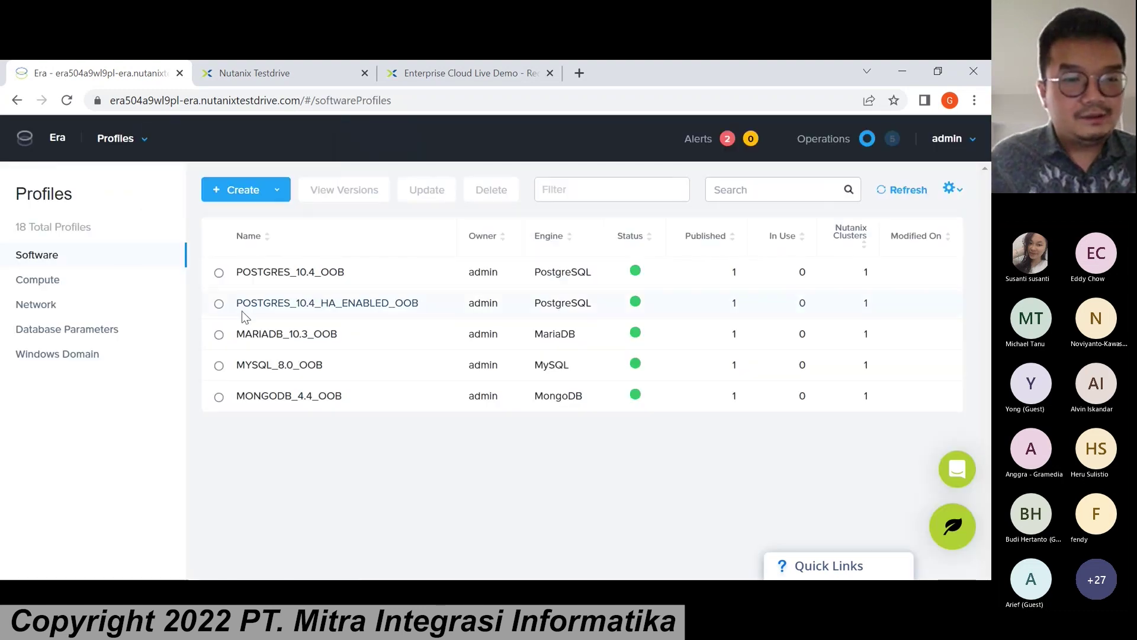
click(312, 273)
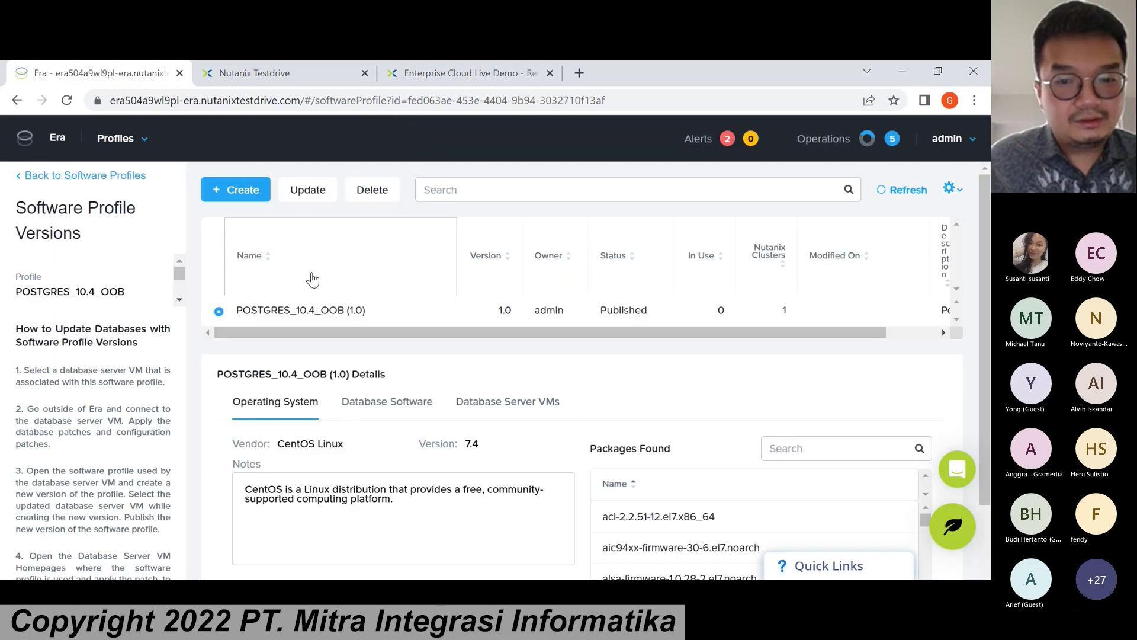
scroll(417, 393, down, 1)
scroll(417, 392, up, 1)
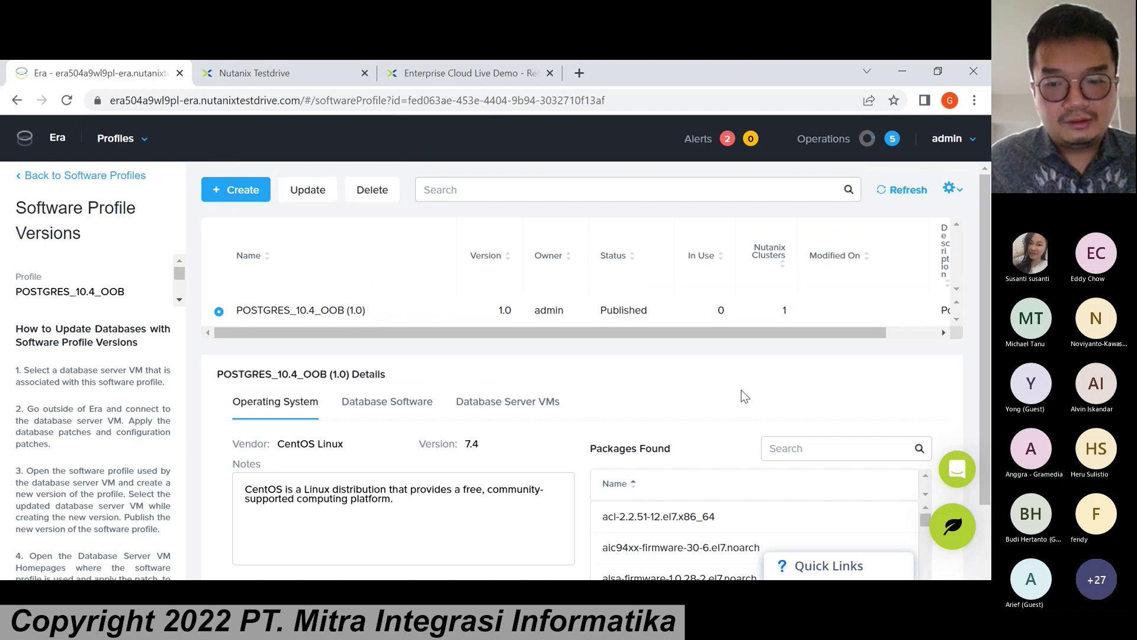
Resume the patching walkthrough and start a new version of the POSTGRES_10.4_OOB software profile named "update 1".
click(822, 574)
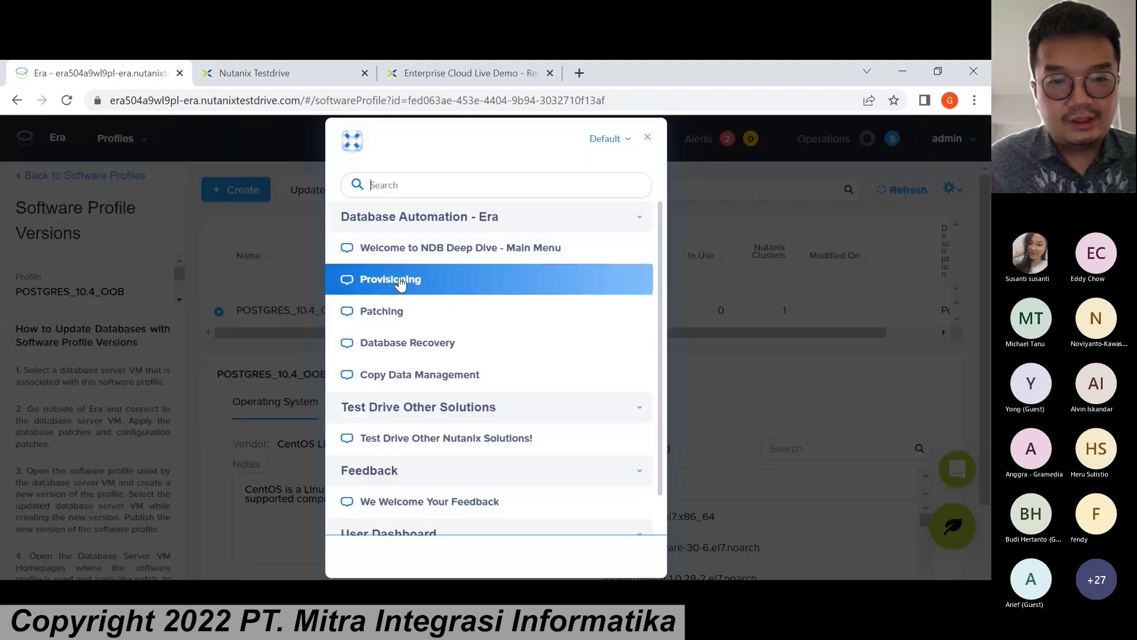
click(407, 315)
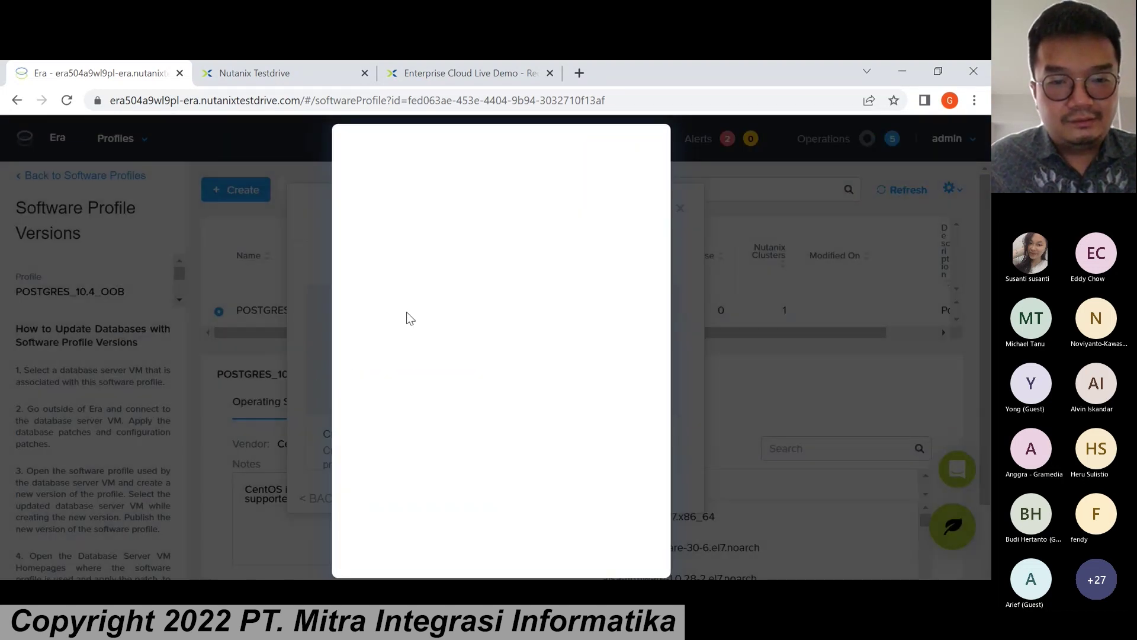
click(407, 319)
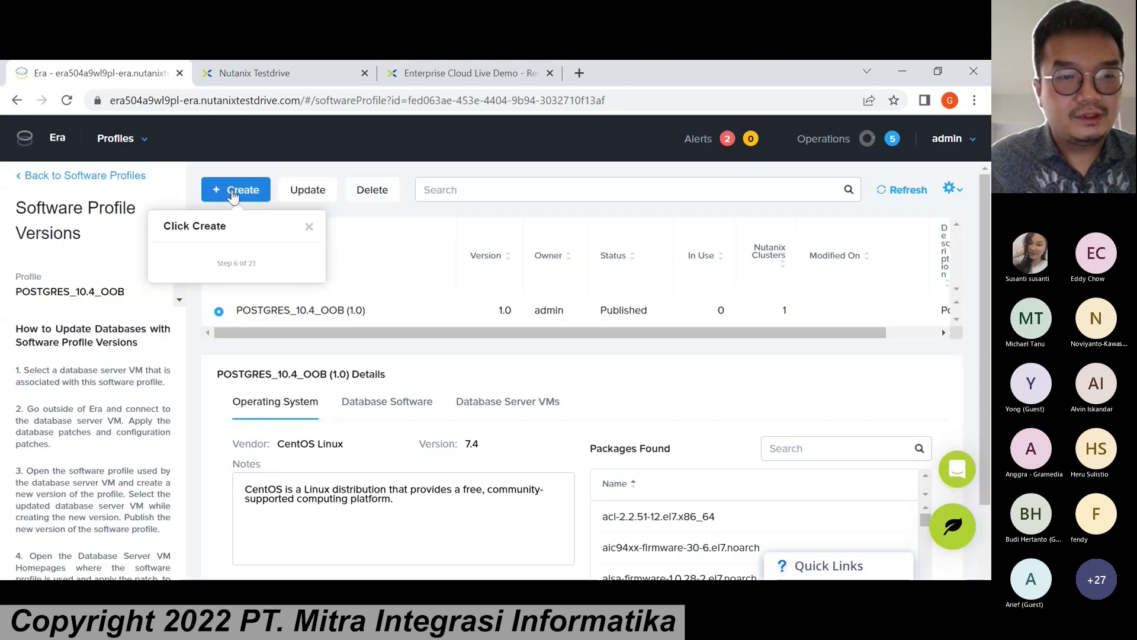
click(233, 194)
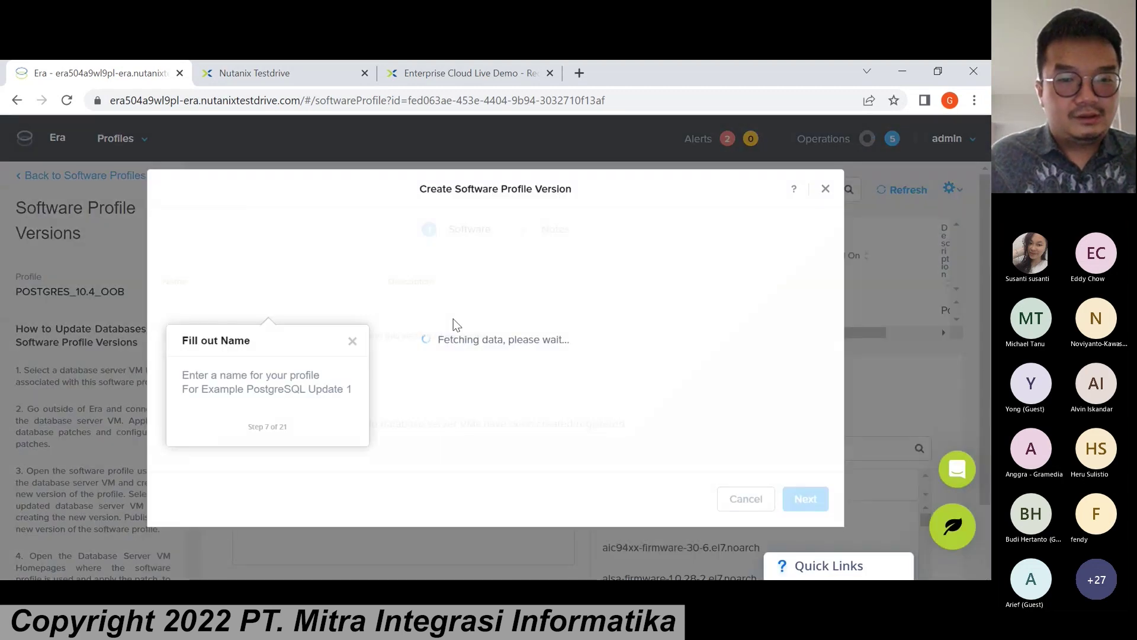
click(307, 307)
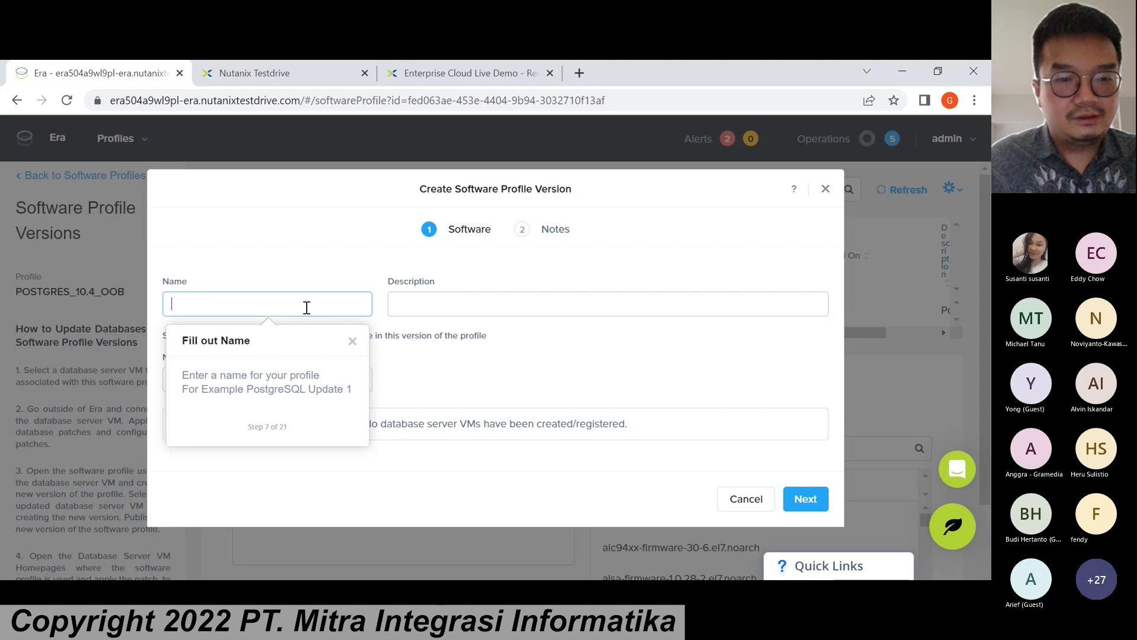
text(update 1)
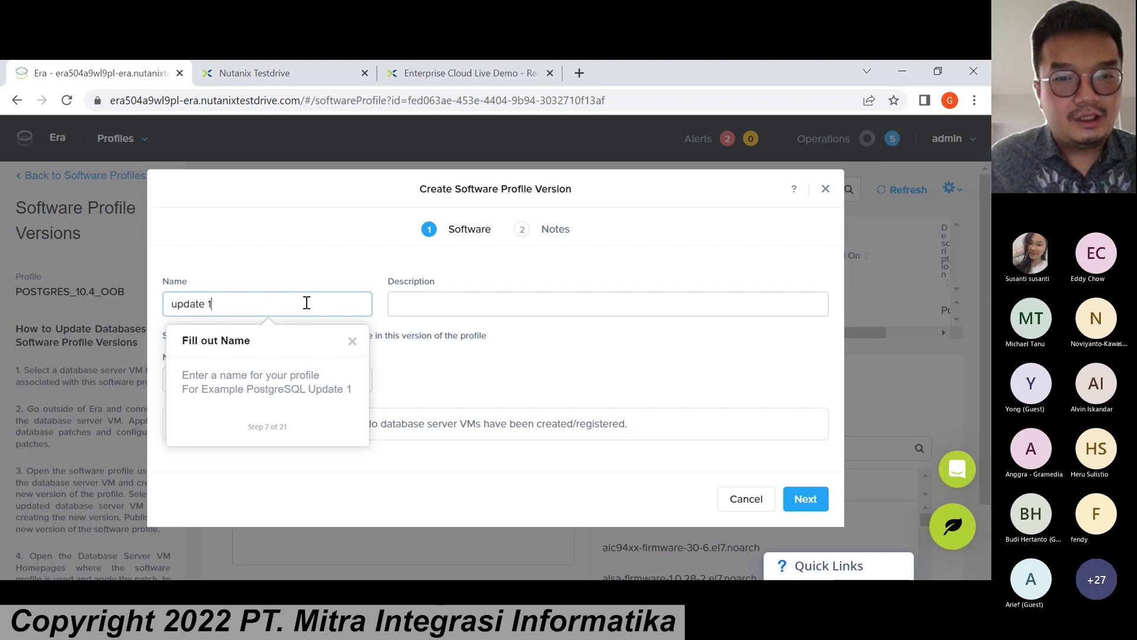
Fill in the new profile version's description from the saved suggestion and shorten it to "backup VM".
click(512, 306)
click(500, 354)
text(H)
key(shift+Left)
key(shift+Left)
key(shift+Left)
key(shift+Left)
key(shift+Left)
key(shift+Left)
key(shift+Left)
key(shift+Left)
key(shift+Left)
key(shift+Left)
key(shift+Left)
key(shift+Left)
key(shift+Left)
key(shift+Left)
key(shift+Left)
key(shift+Left)
key(shift+Left)
key(shift+Left)
key(BackSpace)
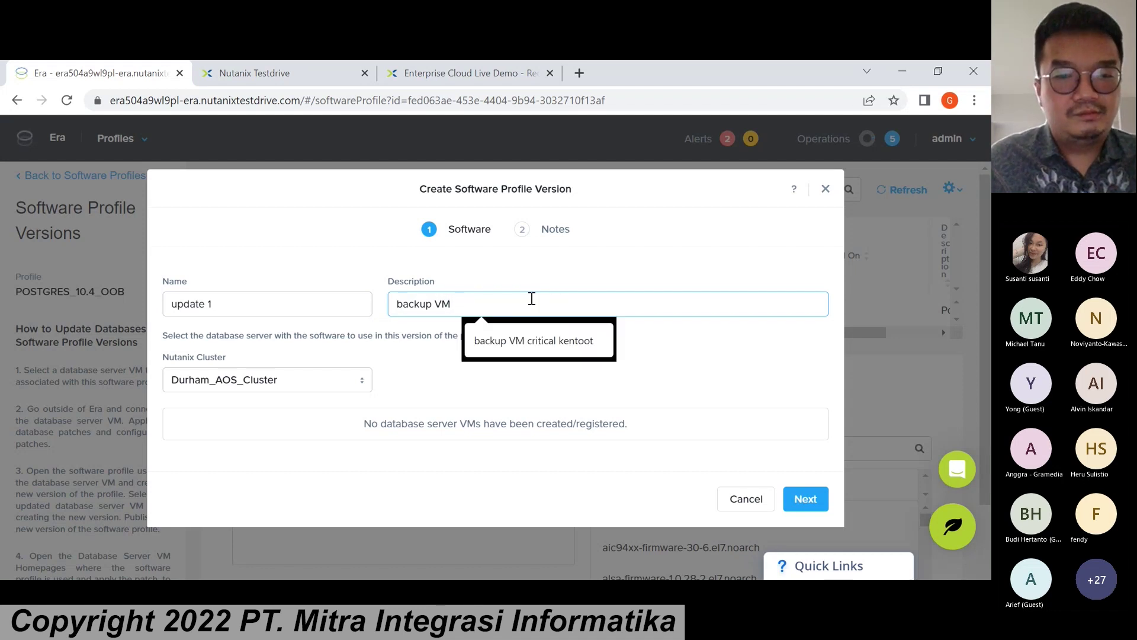
Try to continue past the Software stage of the new profile version, and cancel creating the version.
click(807, 499)
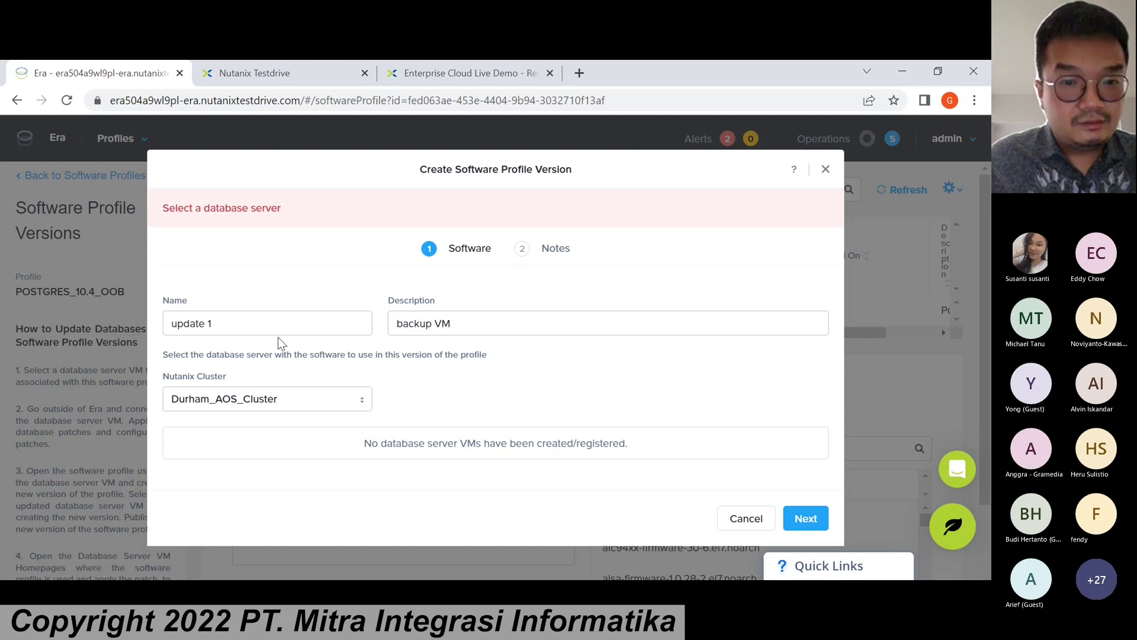
click(297, 325)
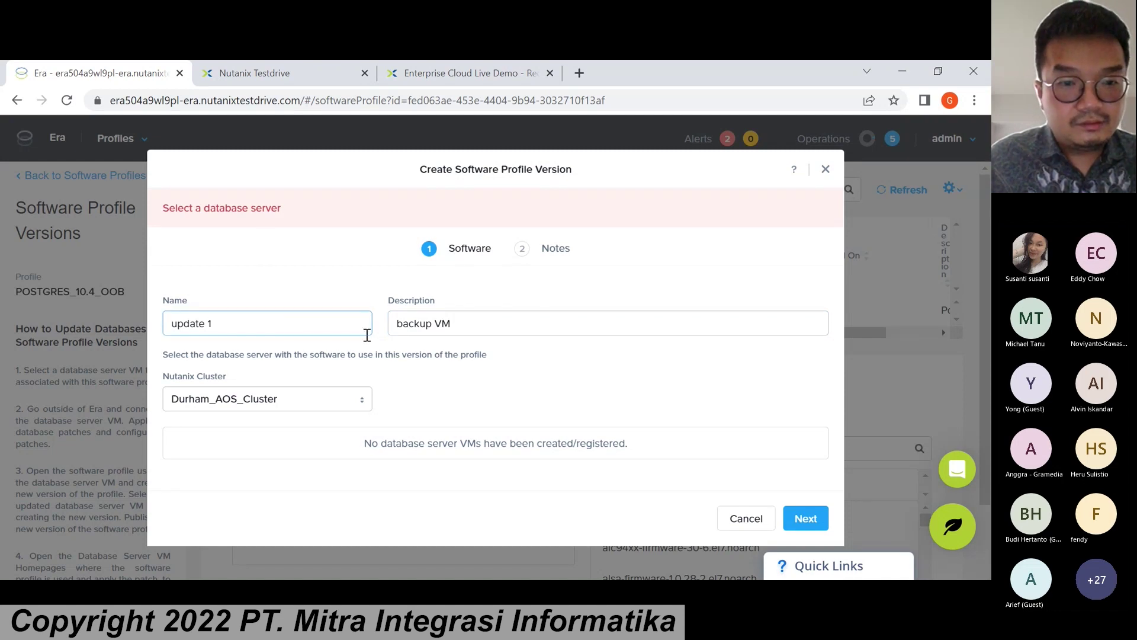
click(305, 406)
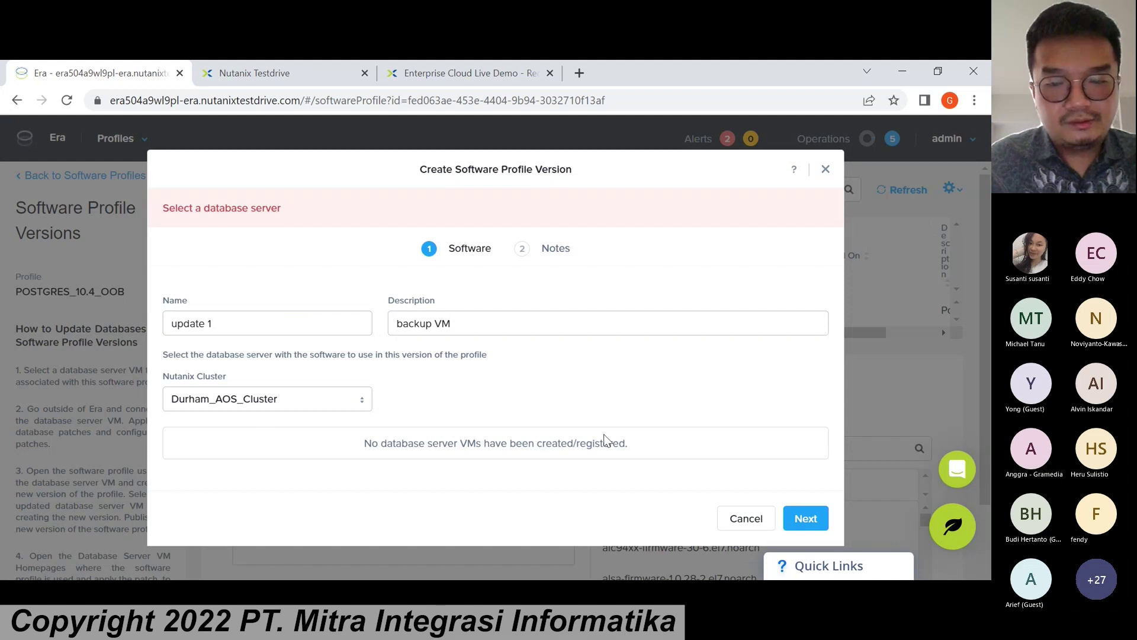
click(748, 524)
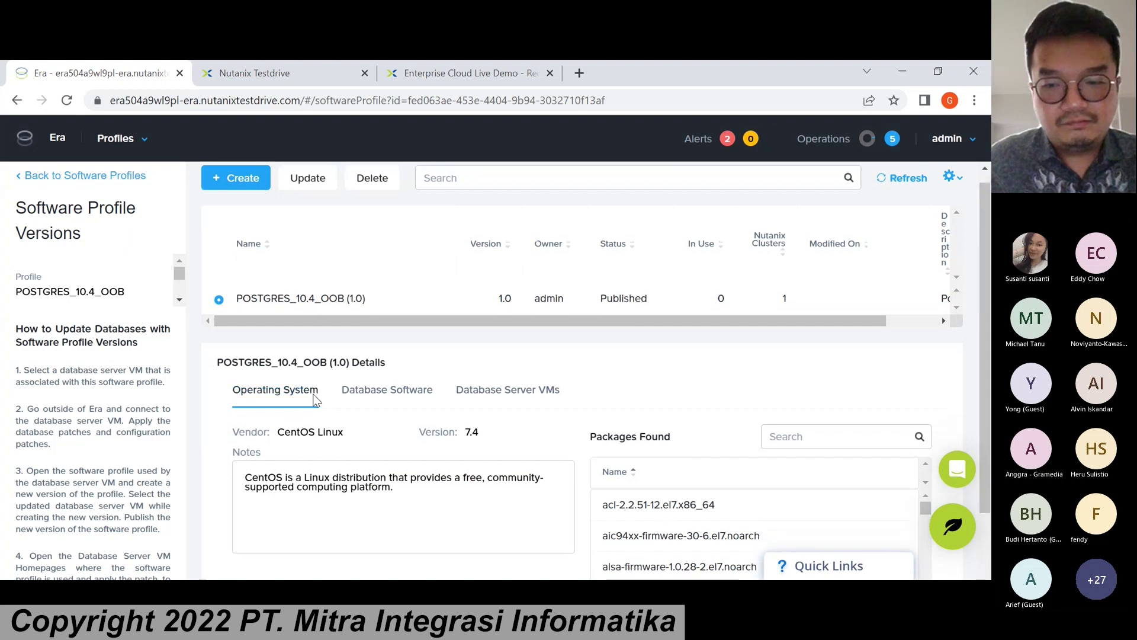
Look at the Database Recovery module among the guided walkthroughs and close it.
click(796, 565)
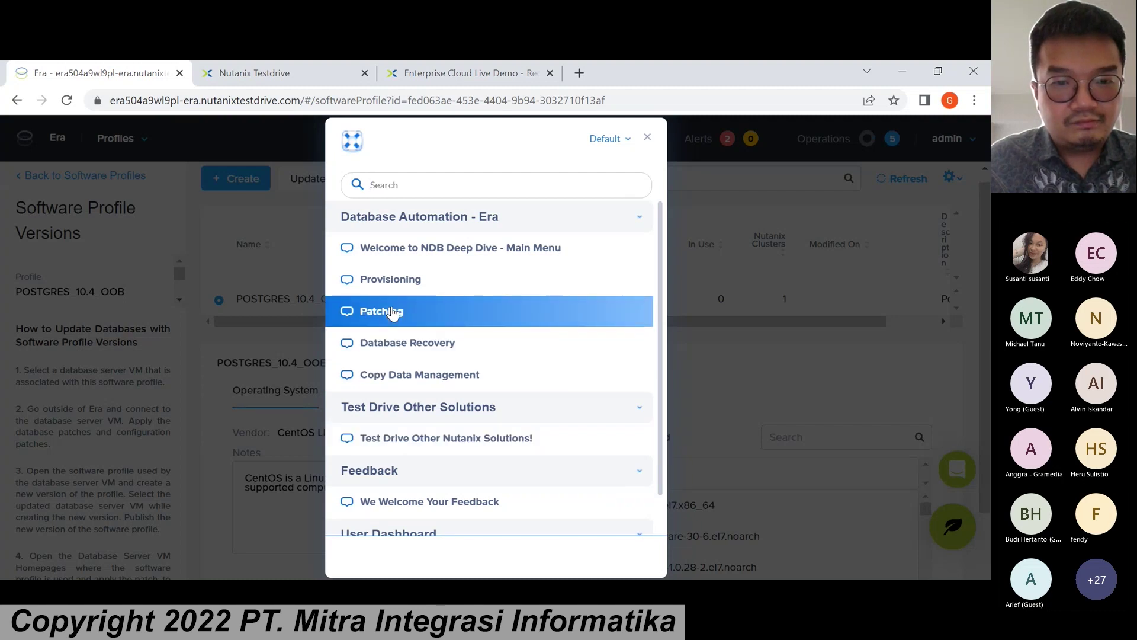
click(392, 350)
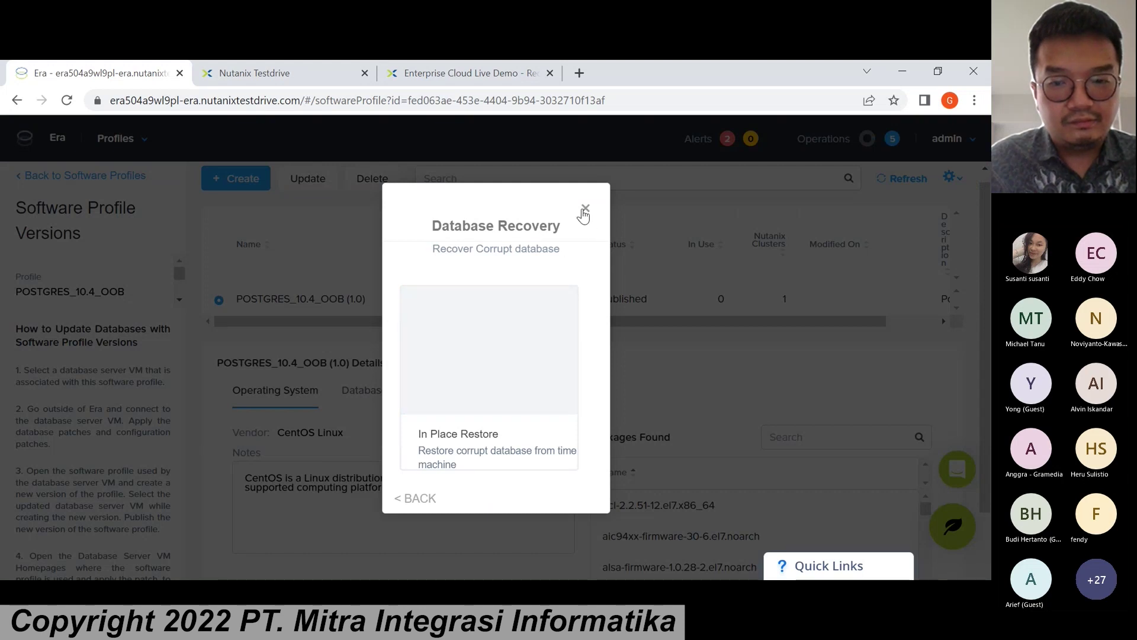
click(584, 211)
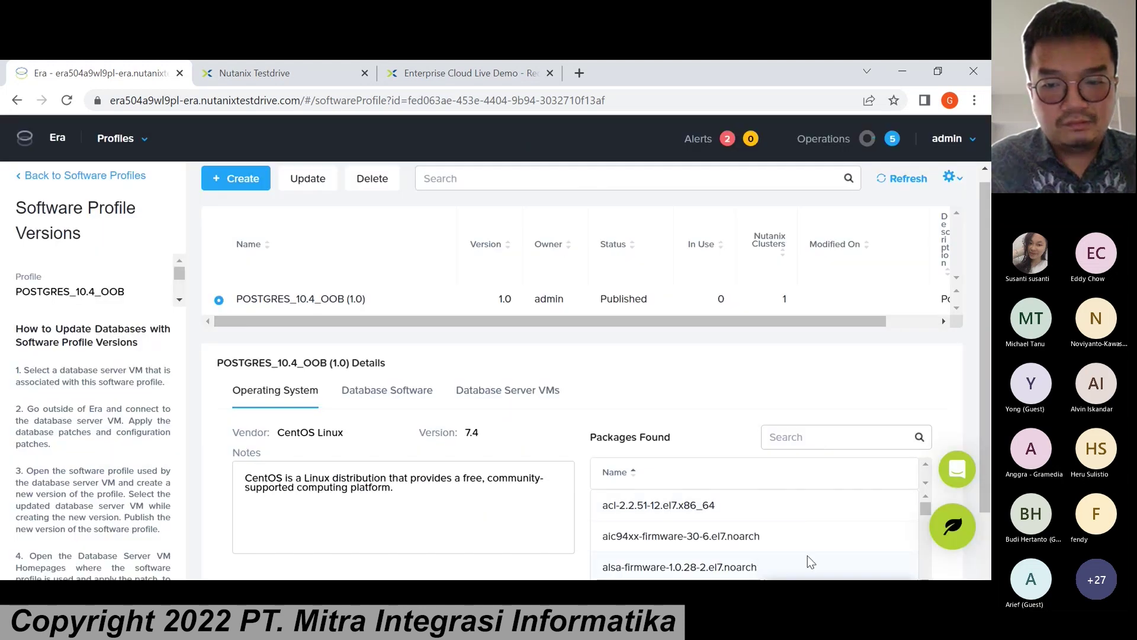
click(807, 557)
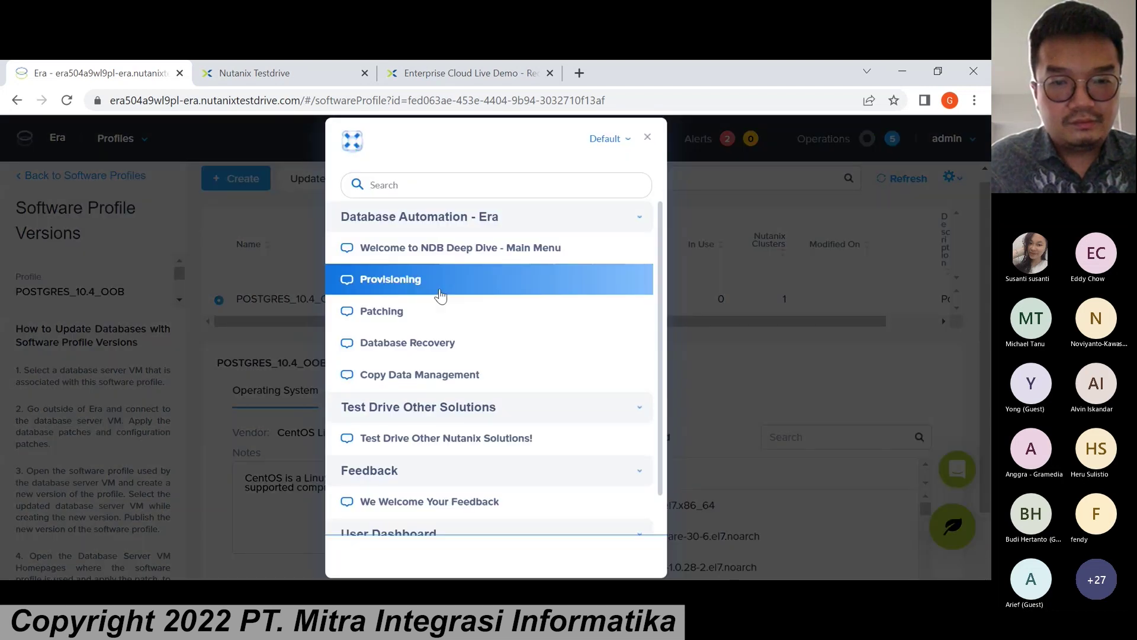
click(440, 296)
click(617, 363)
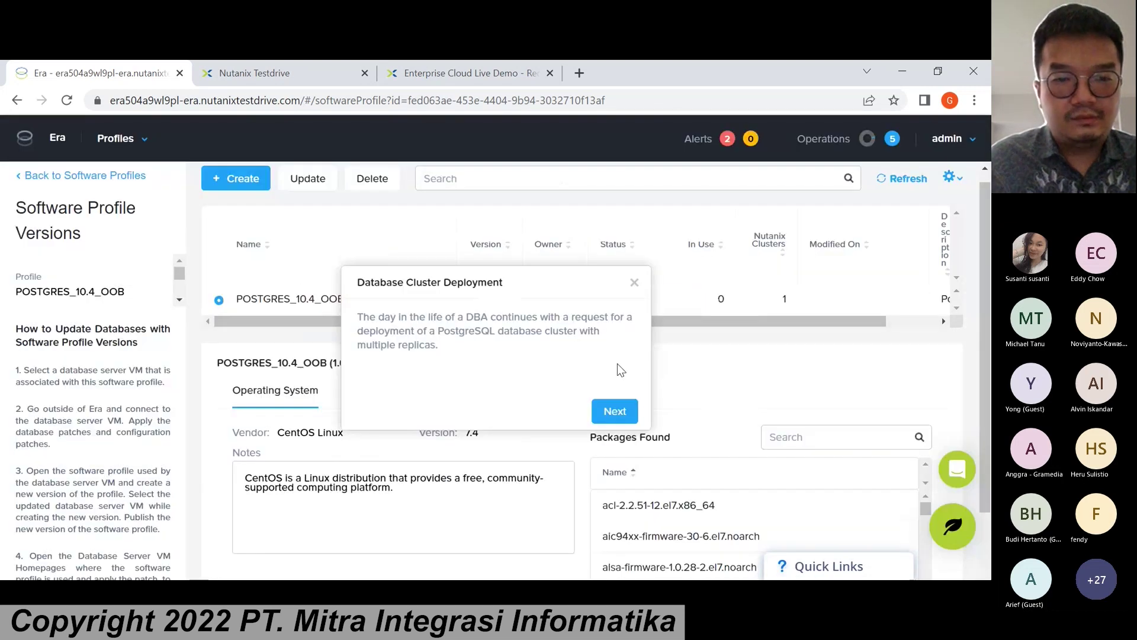
click(615, 414)
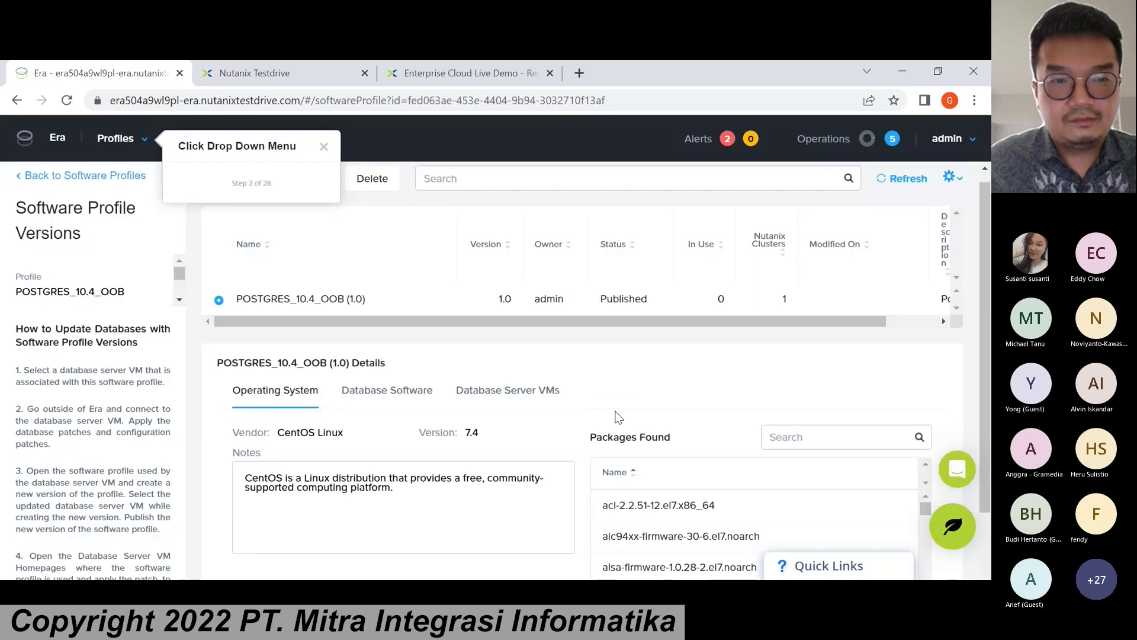
click(130, 147)
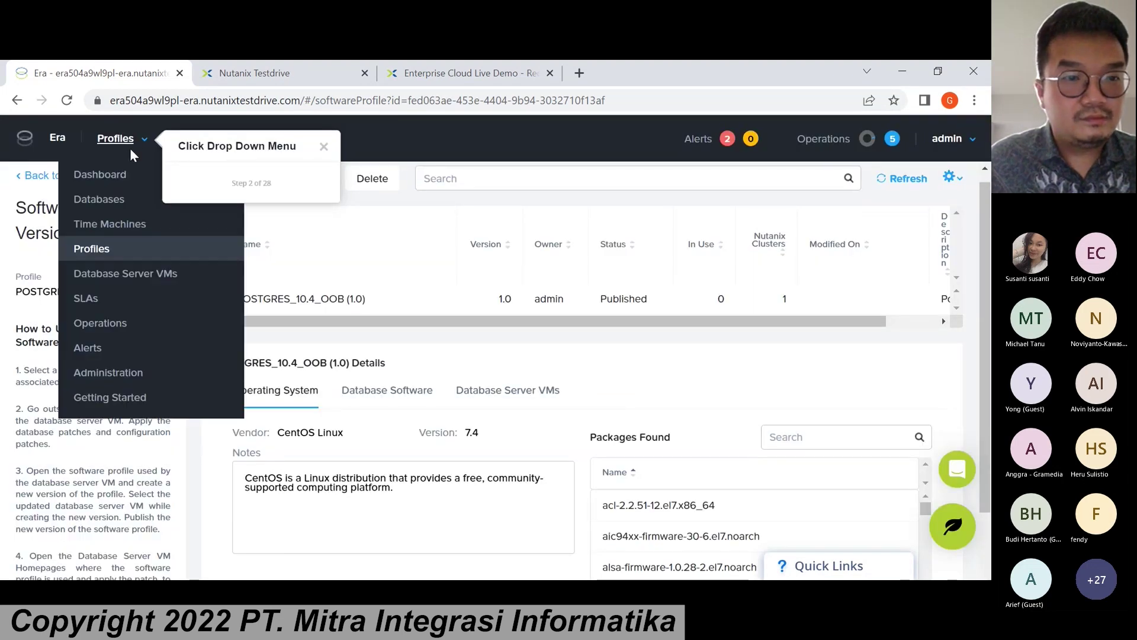
click(324, 147)
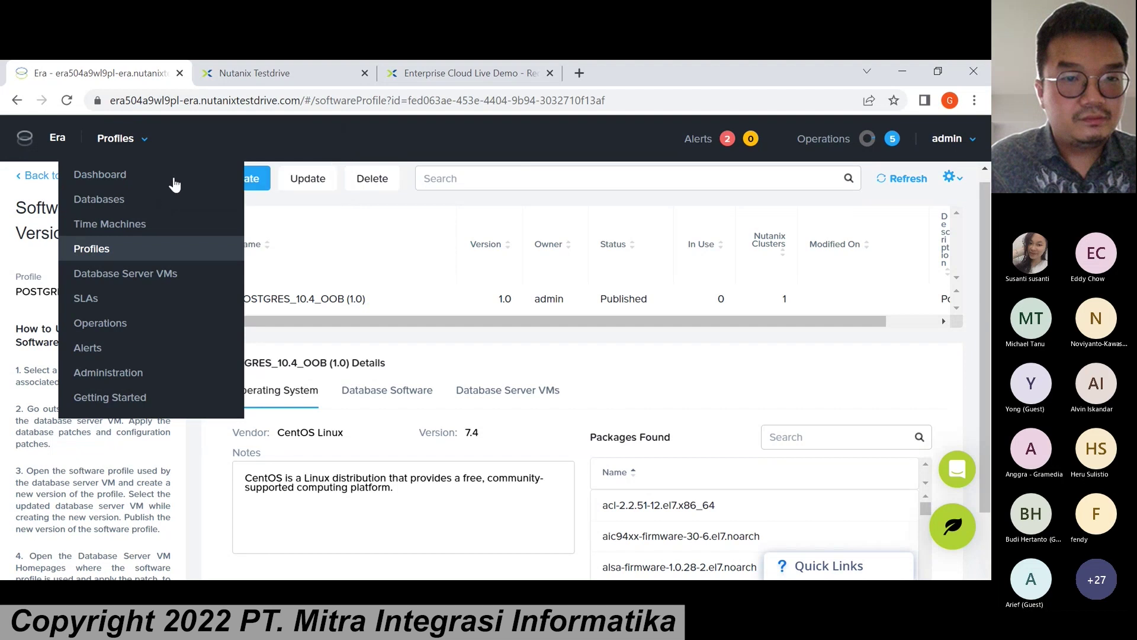
Return to the dashboard and start the Deploy PostgreSQL Cluster walkthrough from the Provisioning module.
click(115, 178)
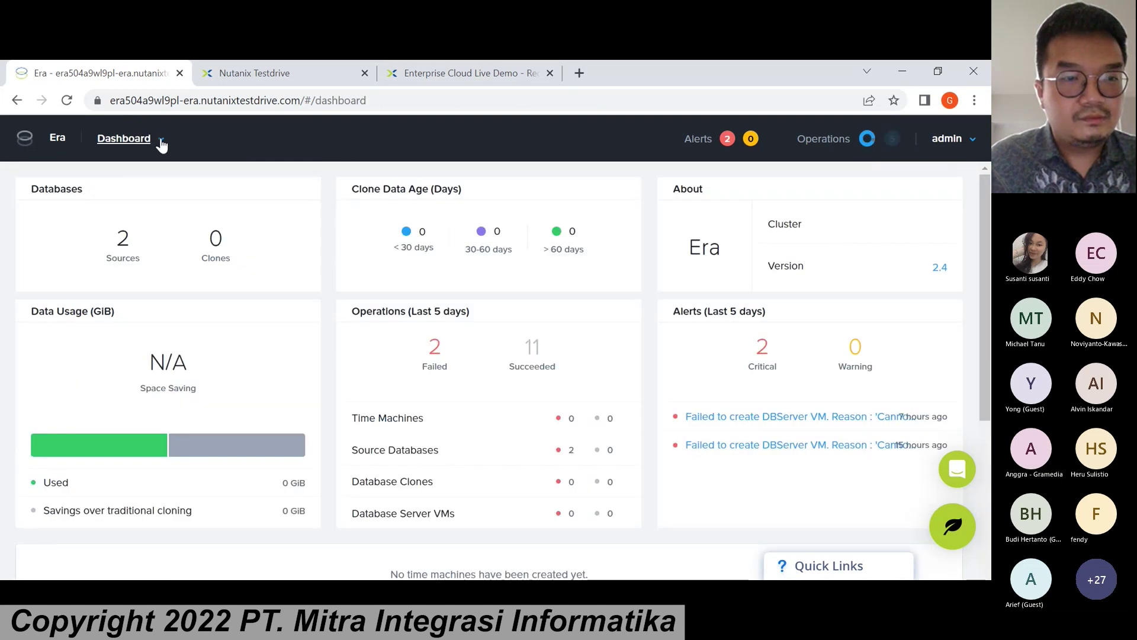
click(160, 142)
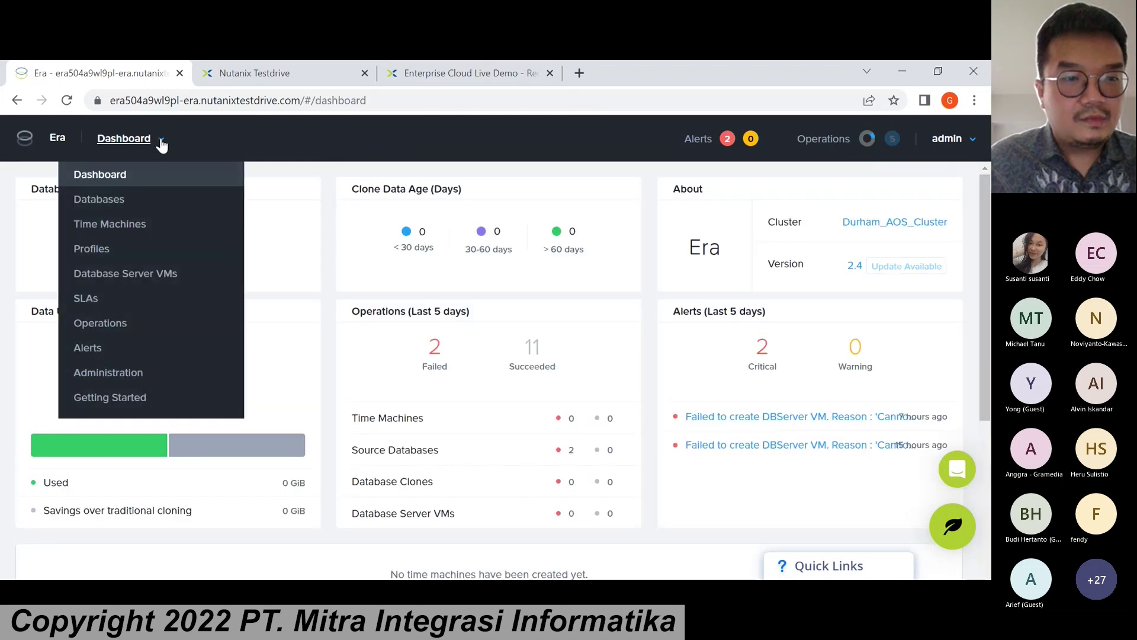
click(860, 568)
click(860, 568)
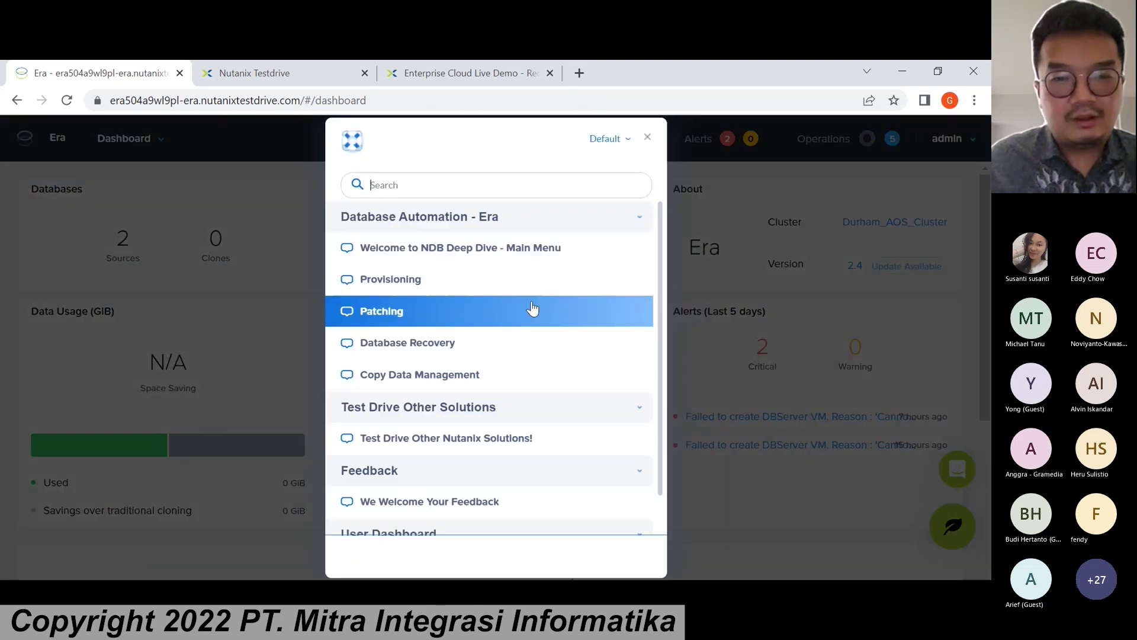
click(478, 281)
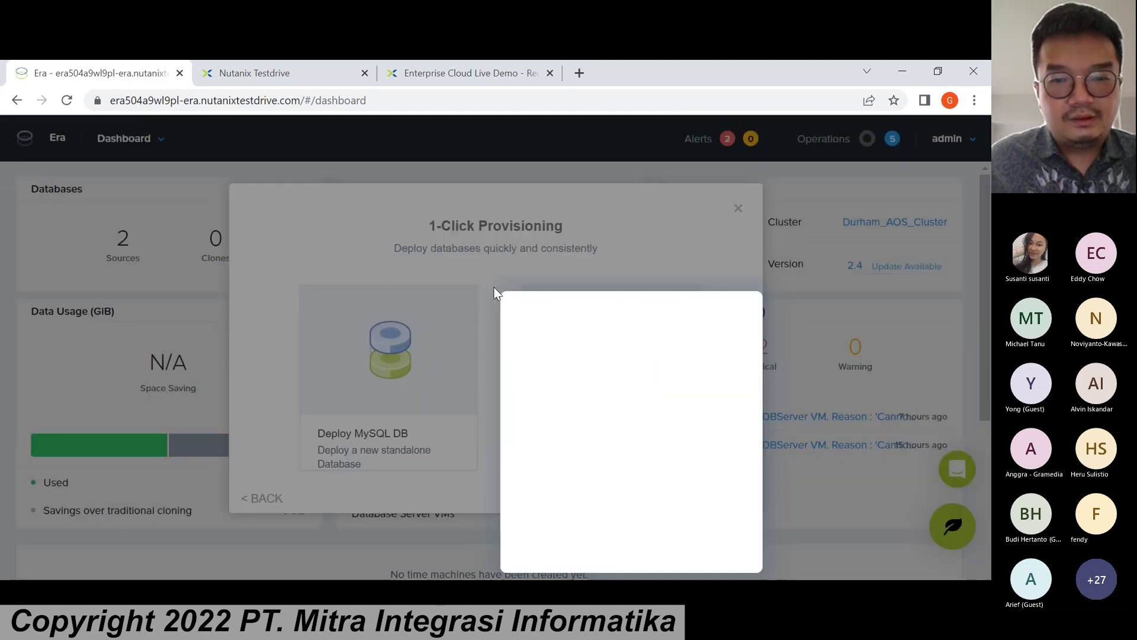
click(595, 358)
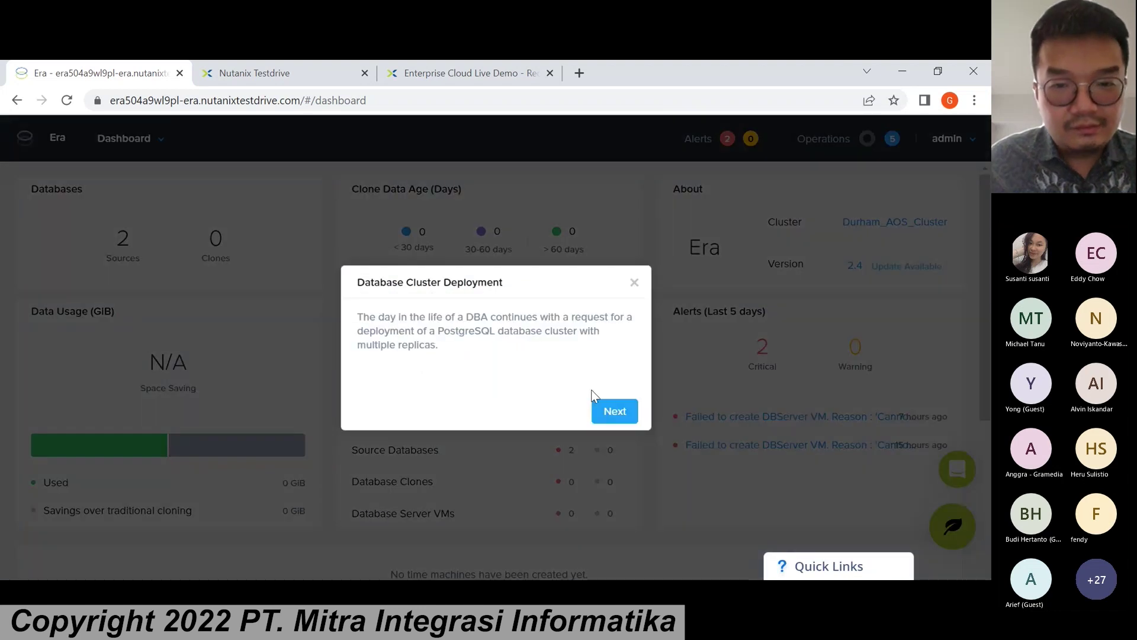
click(609, 413)
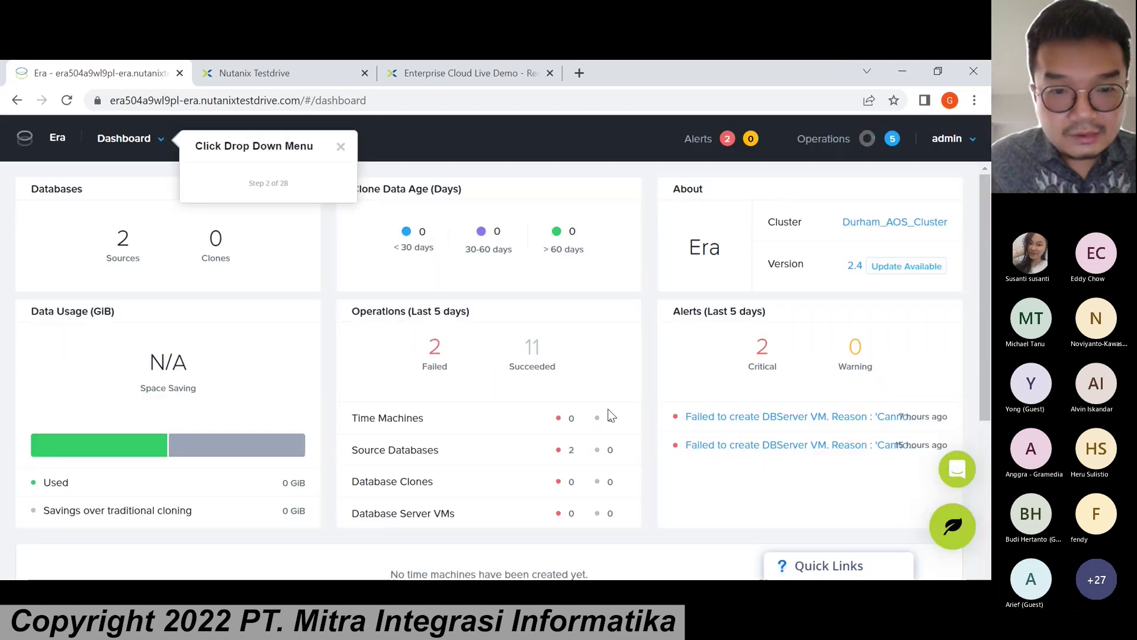
Go to the Databases overview and dismiss the leftover walkthrough hint.
click(157, 145)
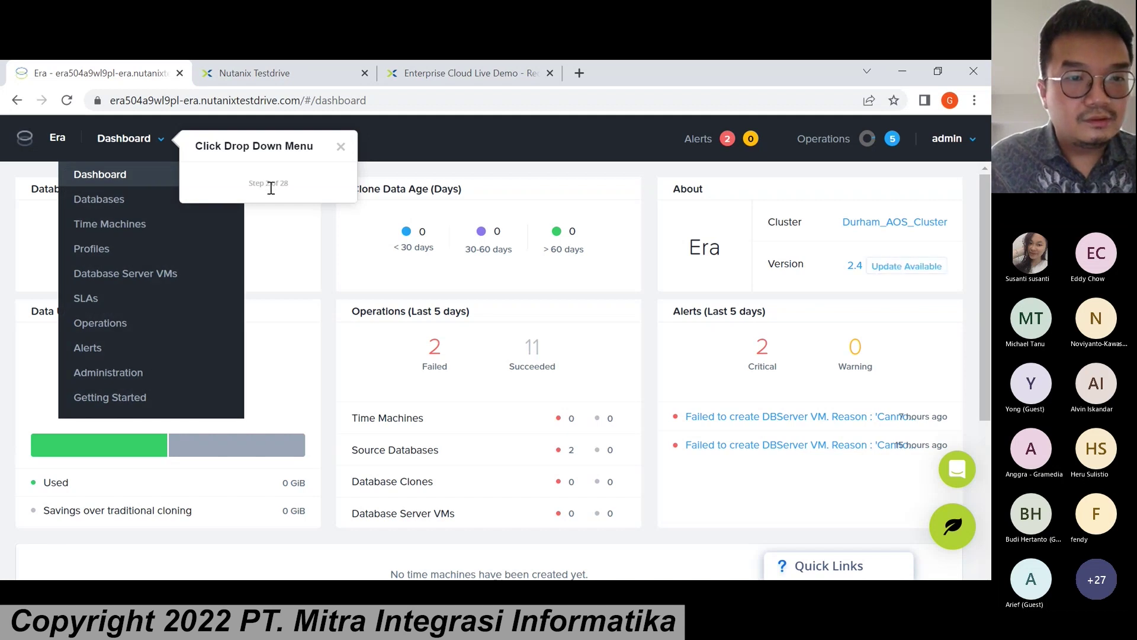
click(102, 199)
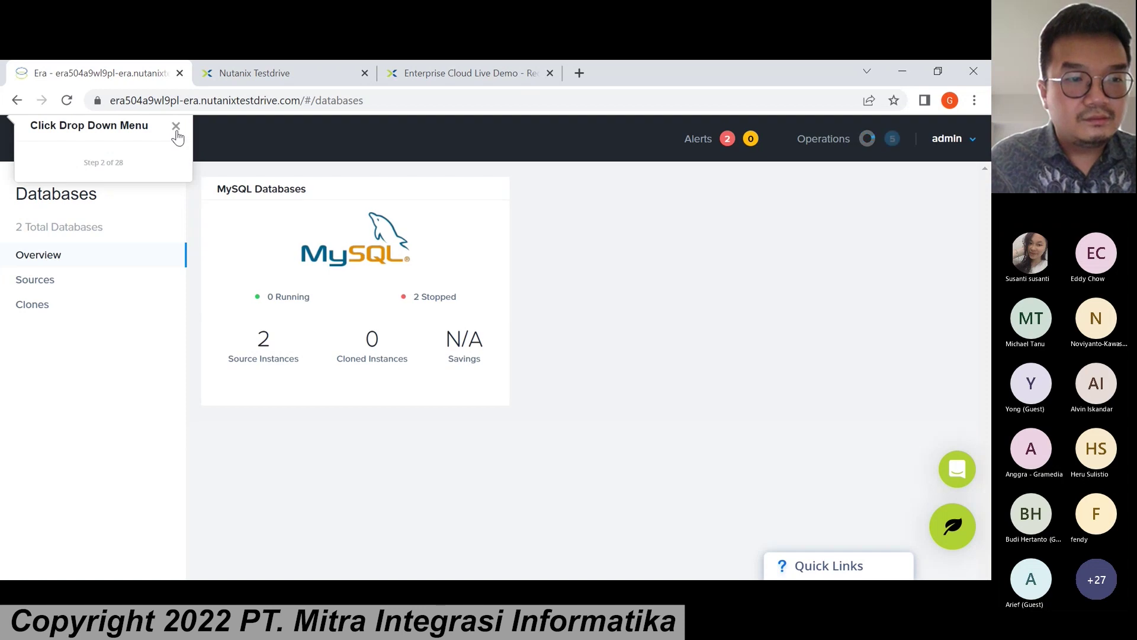
click(176, 126)
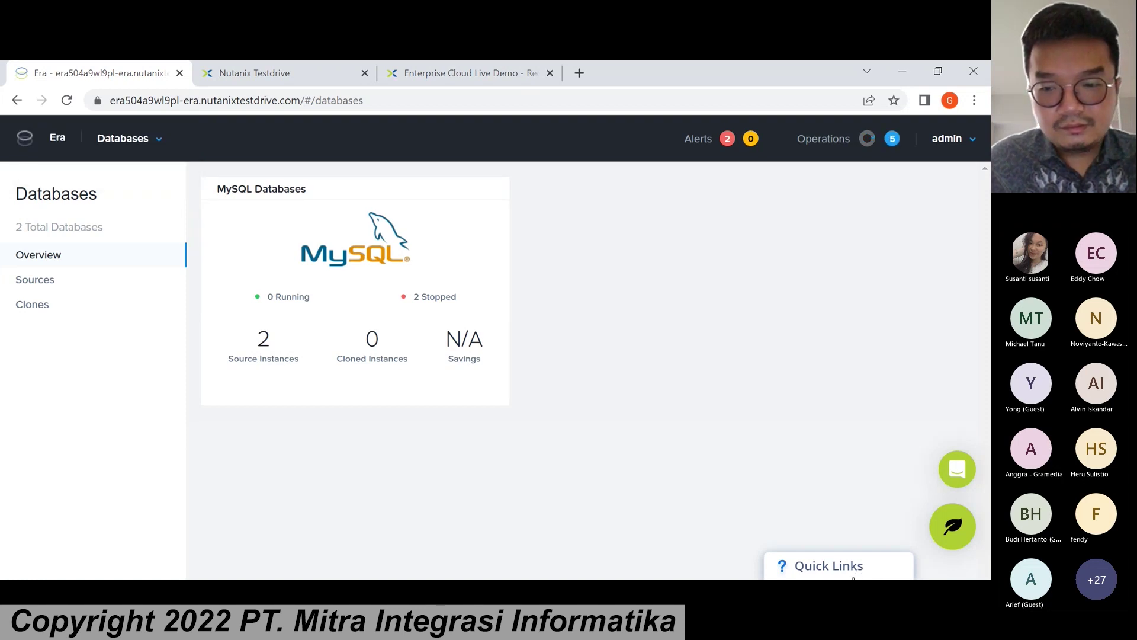
Restart the Deploy PostgreSQL Cluster walkthrough from the Provisioning module and open the source databases list.
click(861, 564)
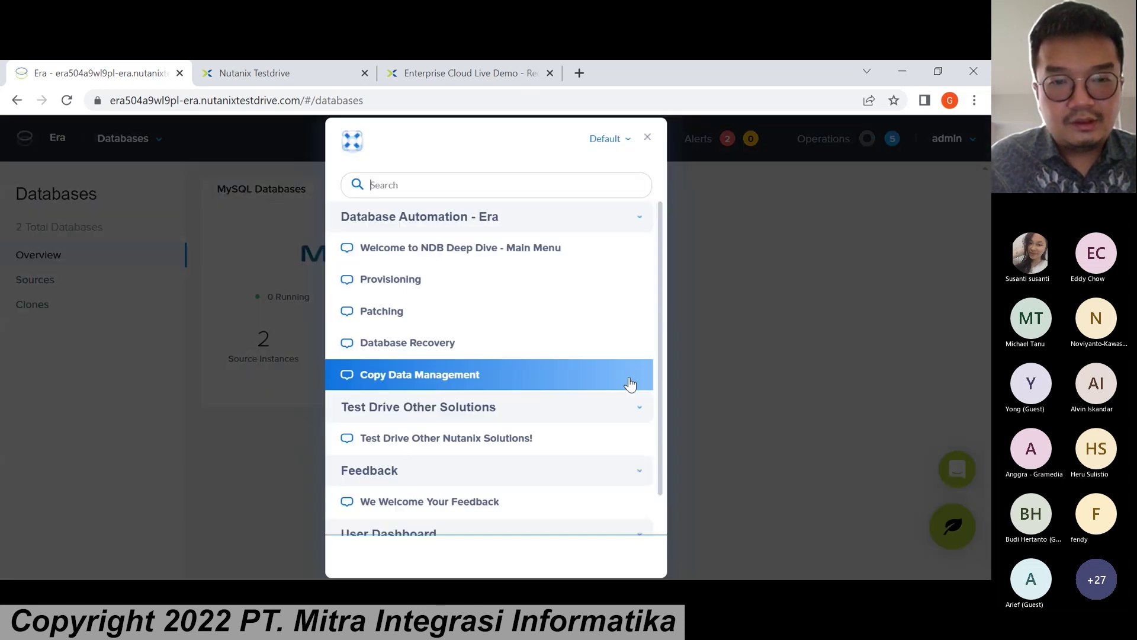
click(499, 293)
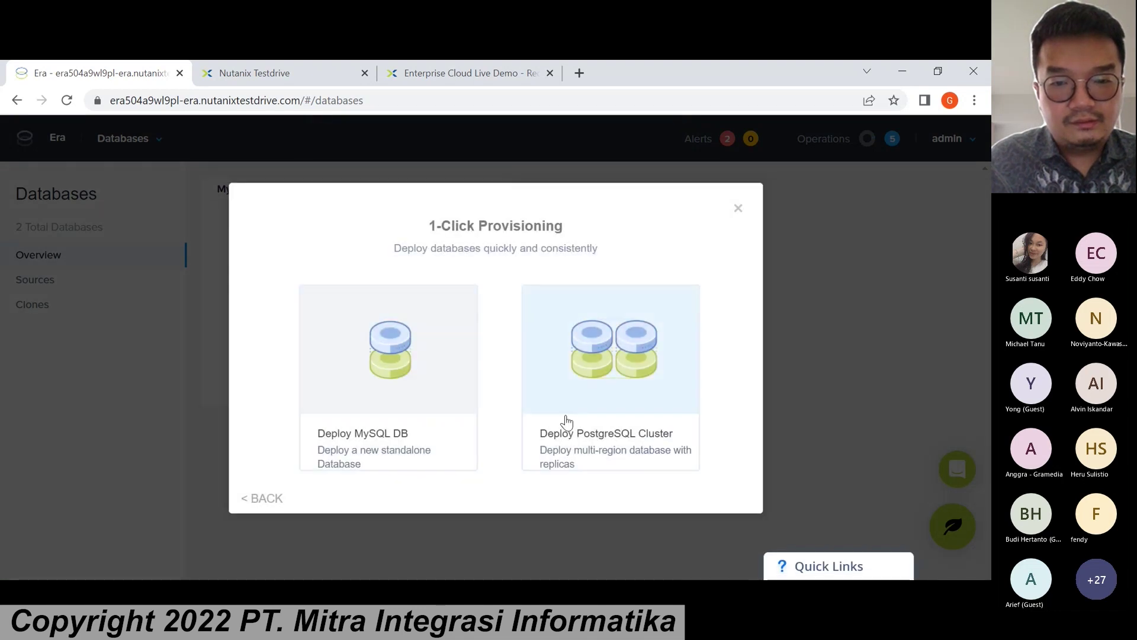
click(600, 411)
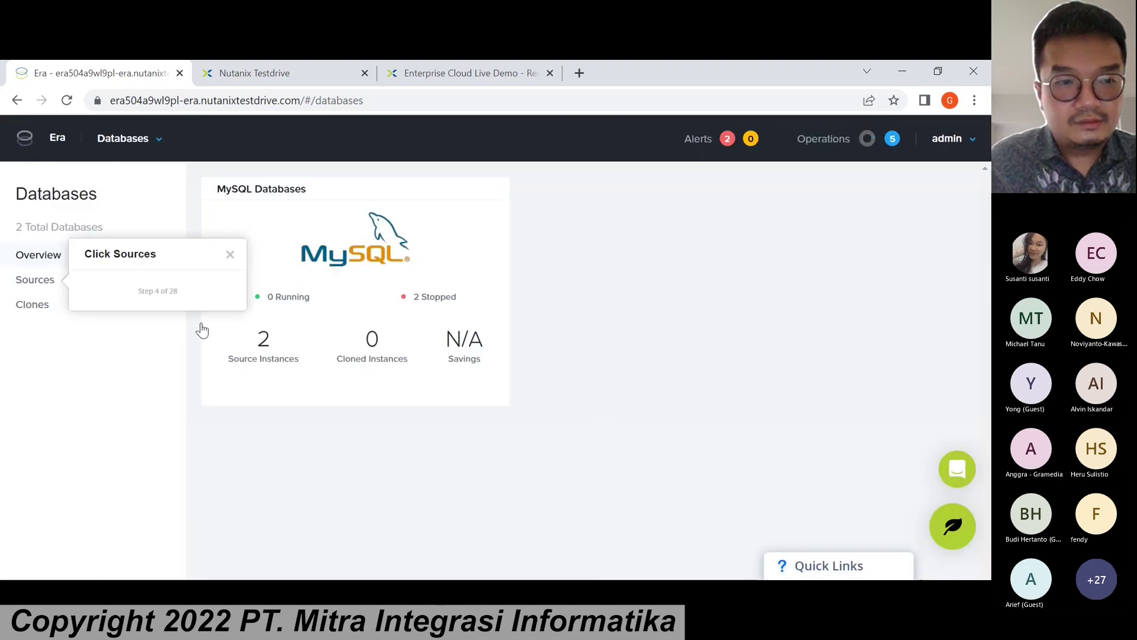
click(36, 278)
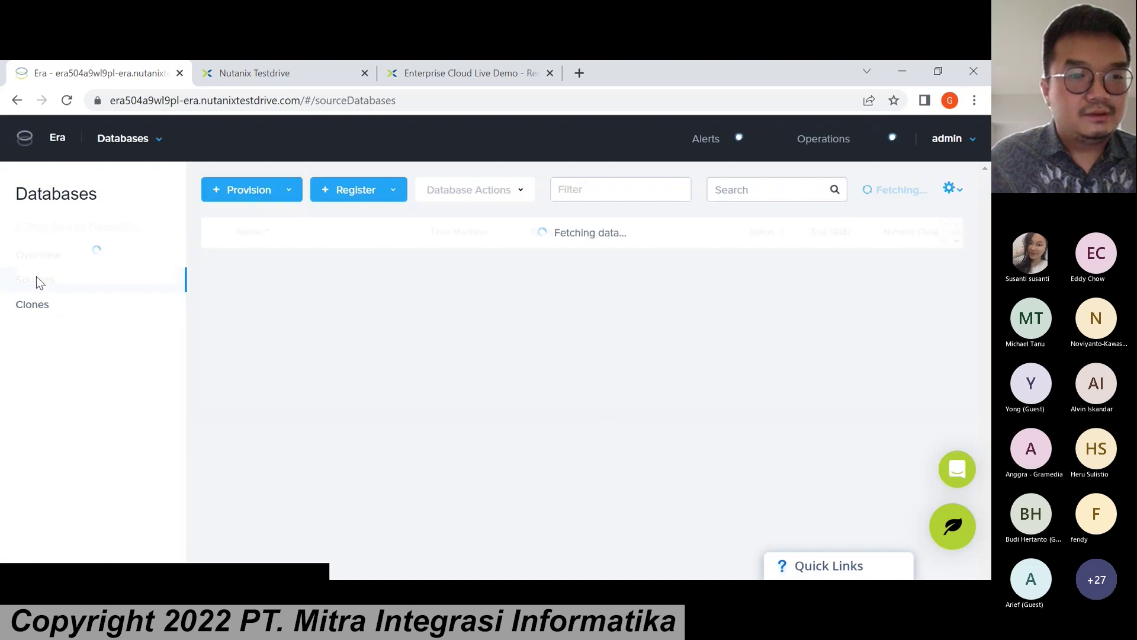
Start provisioning a new PostgreSQL HA instance from the source databases.
click(249, 190)
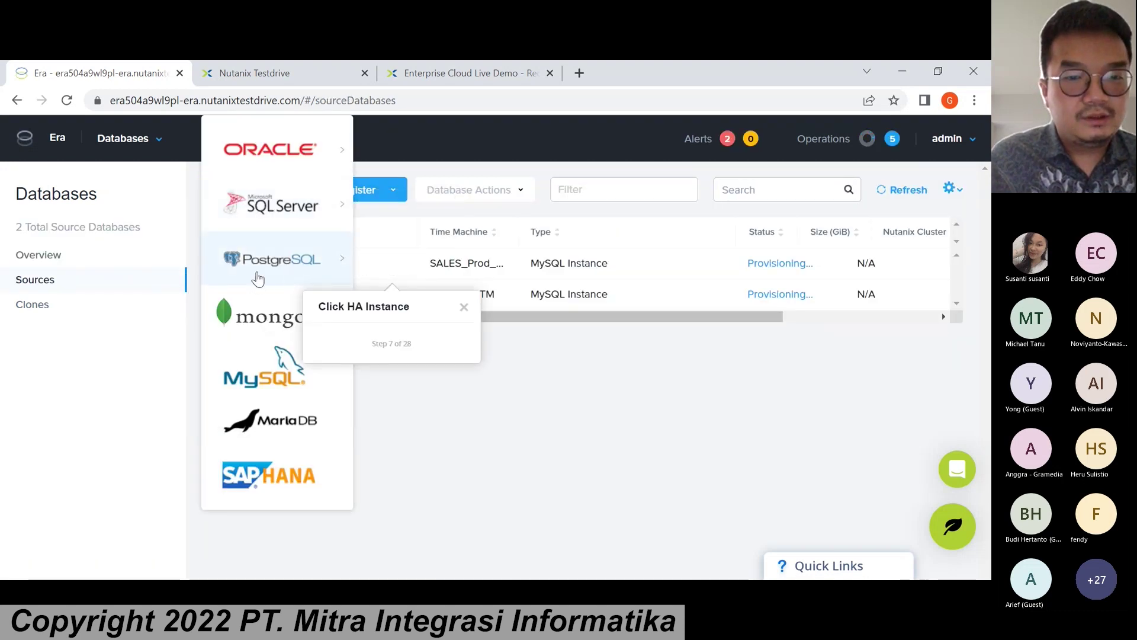
click(257, 279)
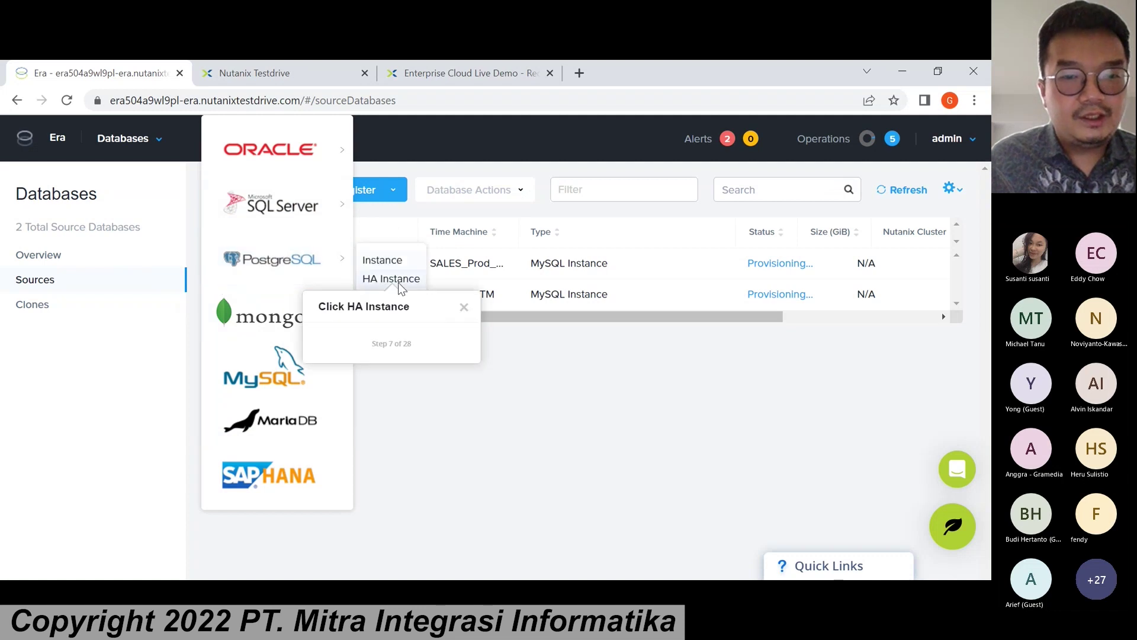
click(399, 283)
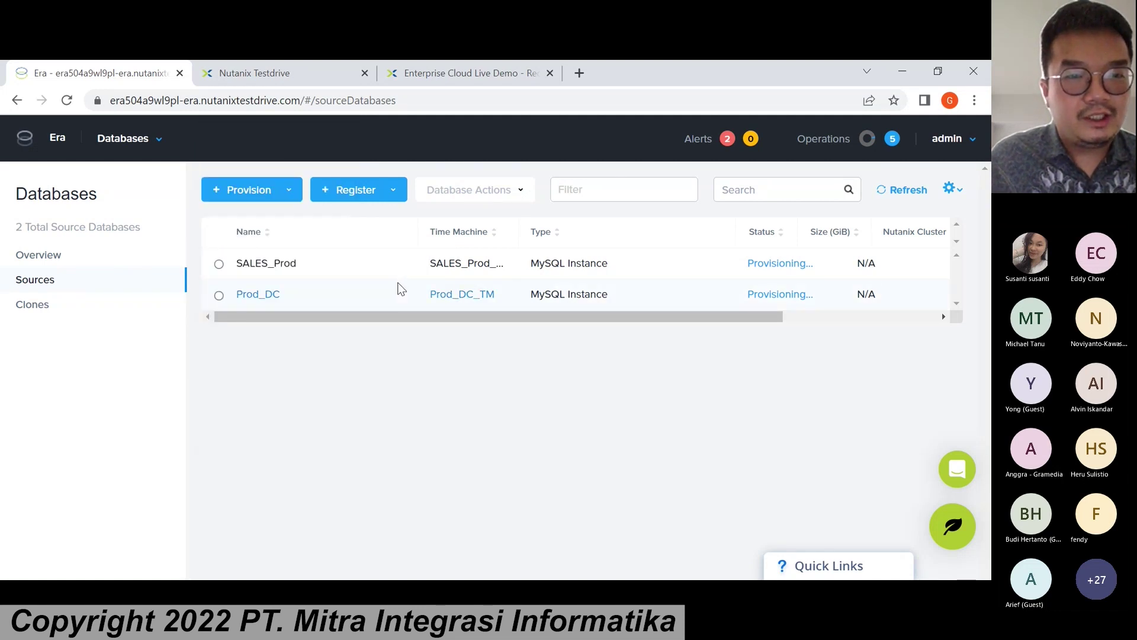
click(272, 190)
mouse_move(279, 323)
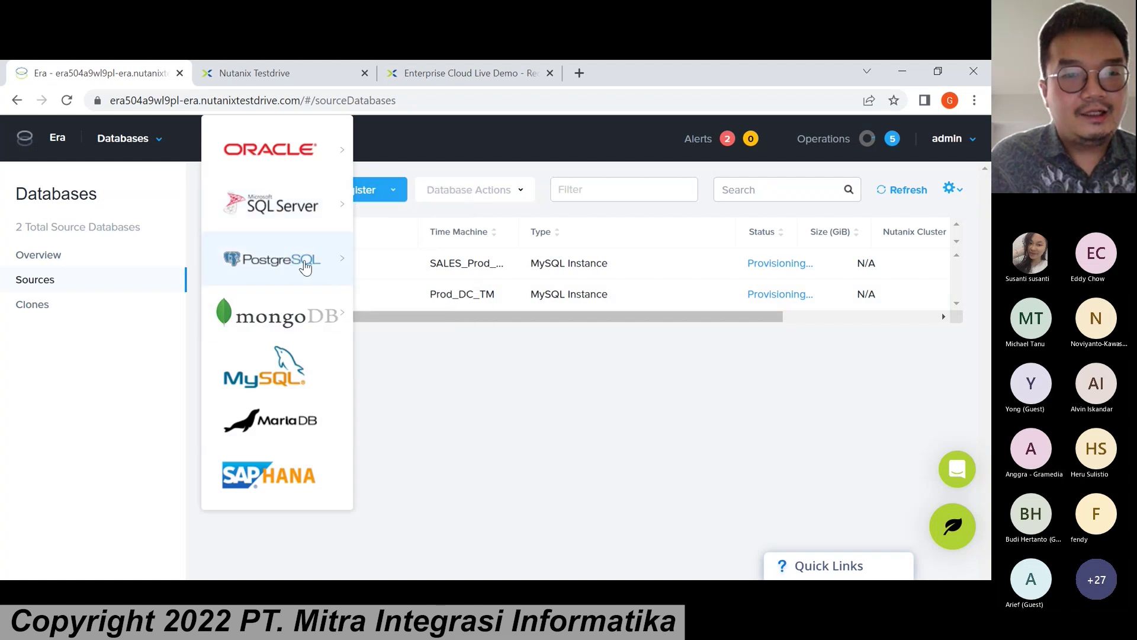
mouse_move(305, 265)
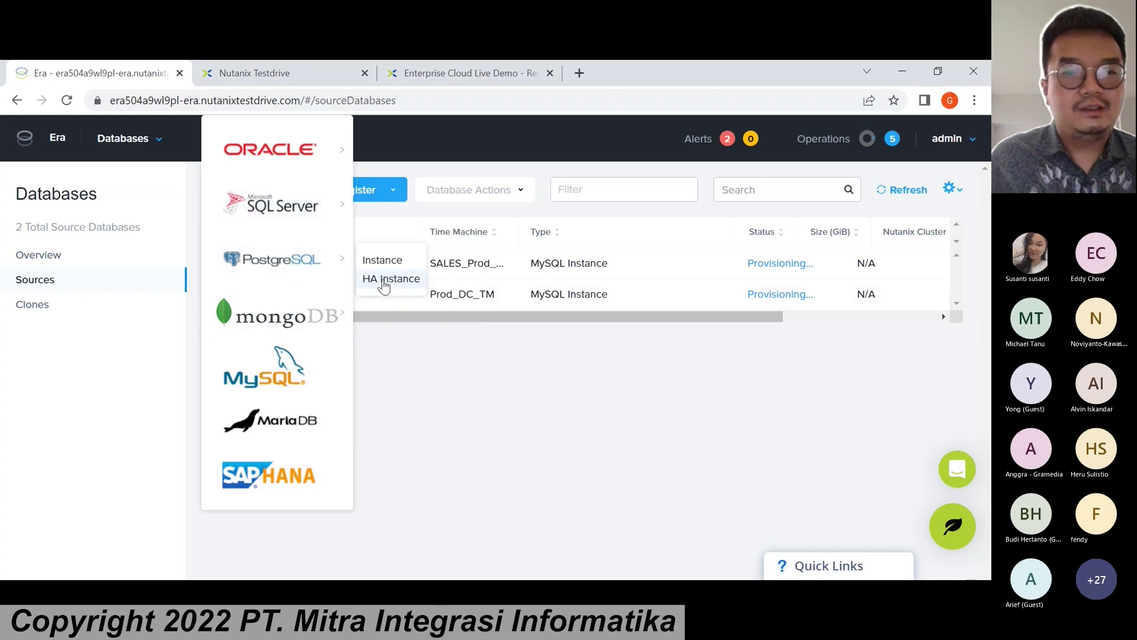
click(382, 281)
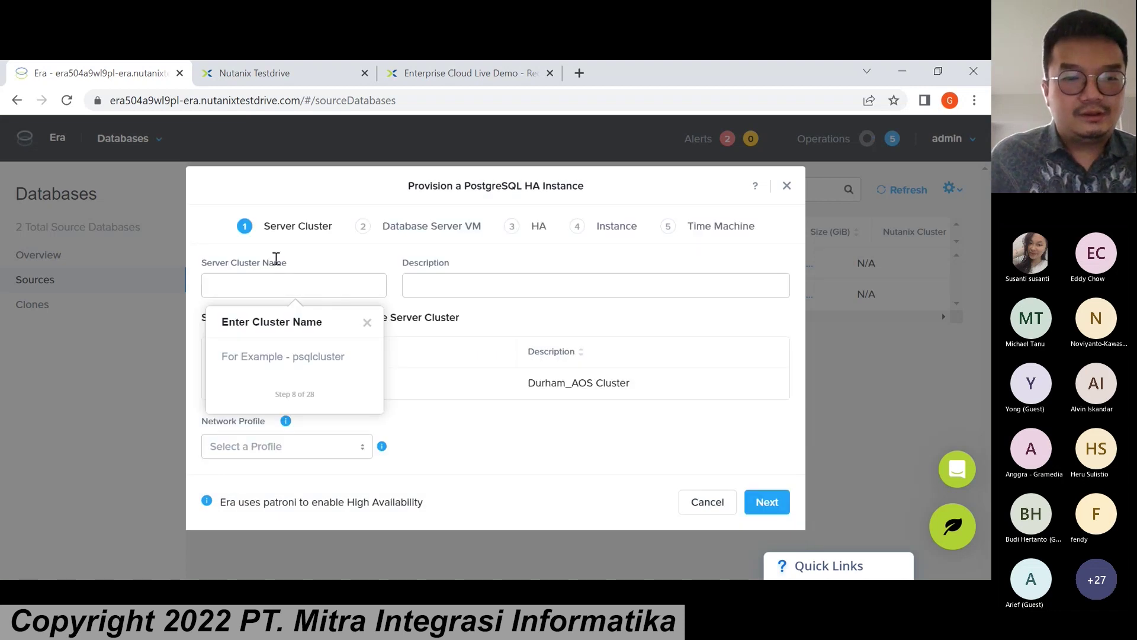
Name the server cluster PSQLCluster, host it on Durham_AOS_Cluster with the default Postgres network profile, and continue to the Database Server VM settings.
click(276, 287)
text(PSQLCluster)
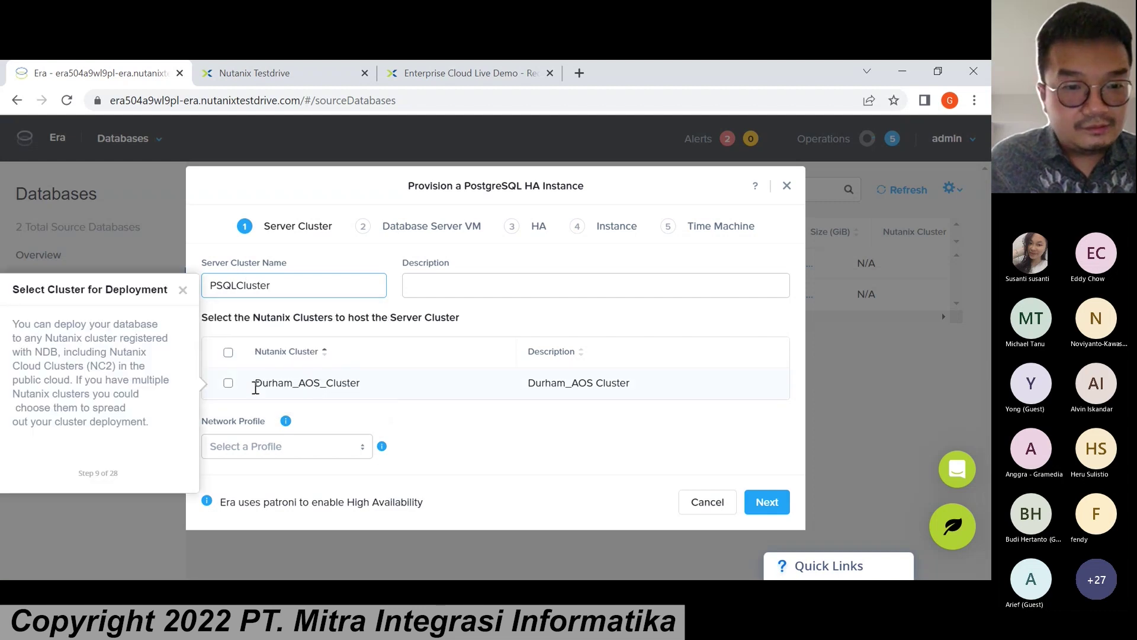
click(228, 383)
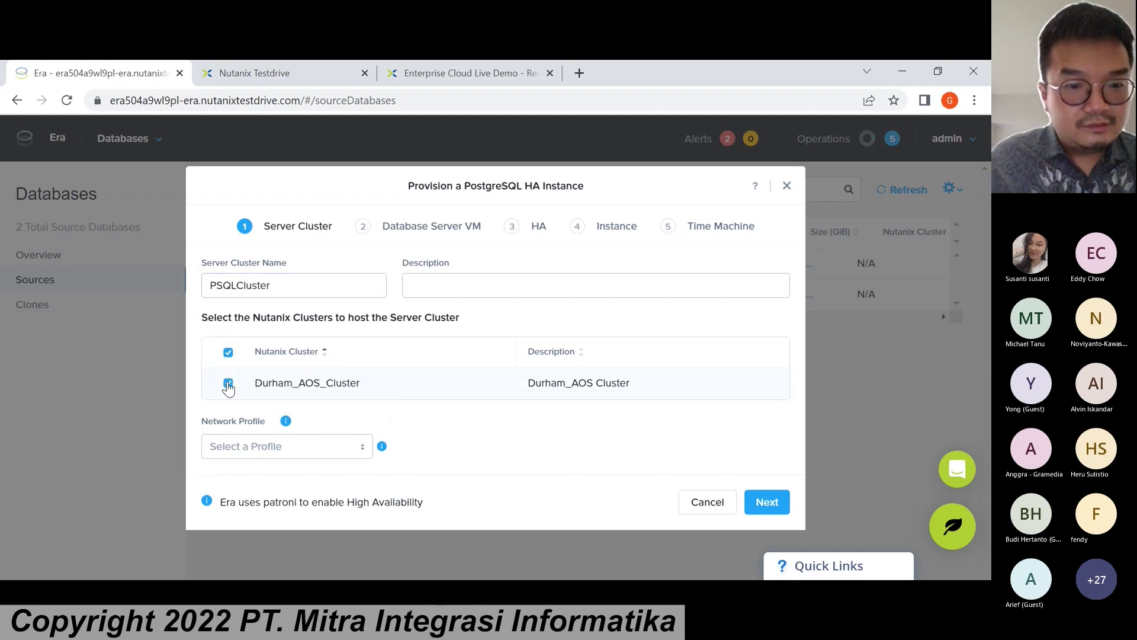
click(329, 451)
click(303, 480)
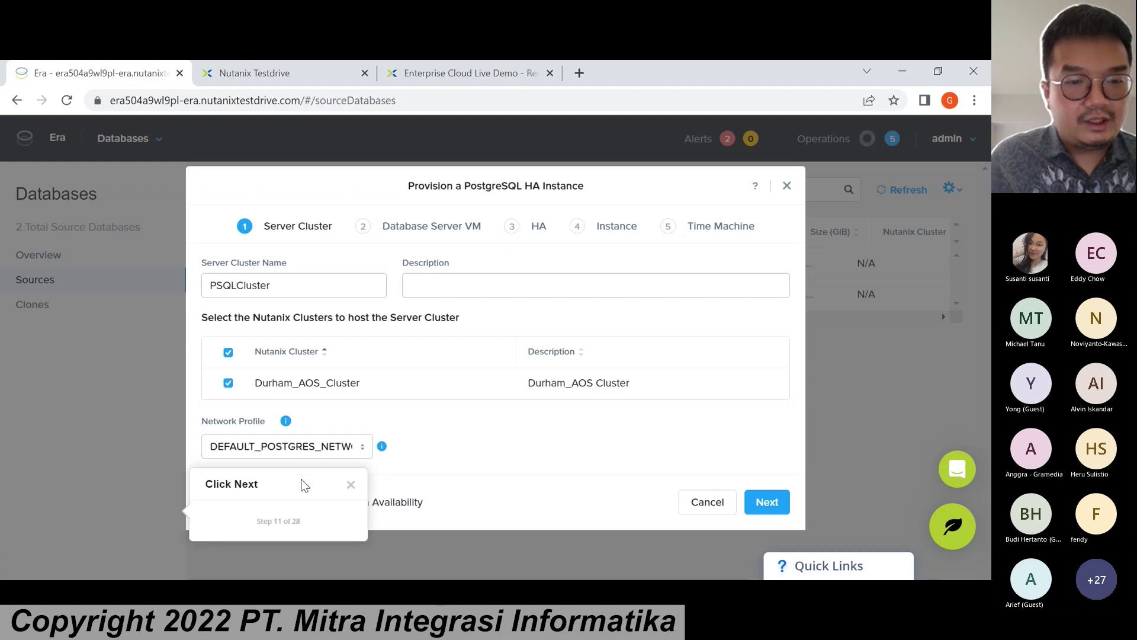
click(767, 504)
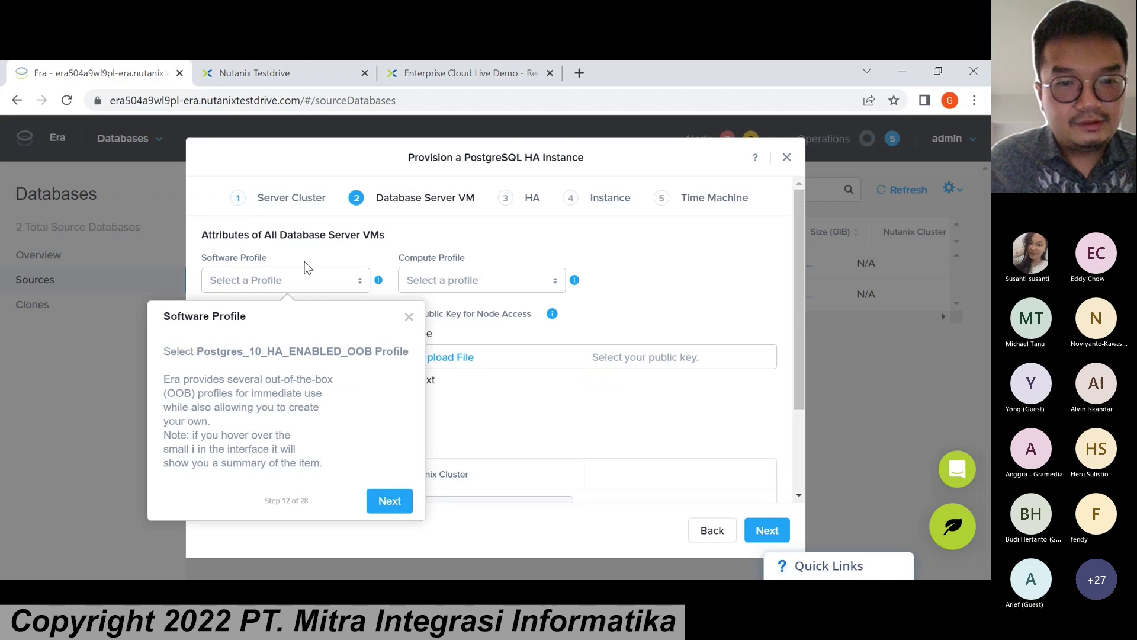
Apply the Postgres 10.4 HA-enabled software profile and the CUSTOM_SMALL compute profile to all database server VMs.
click(280, 314)
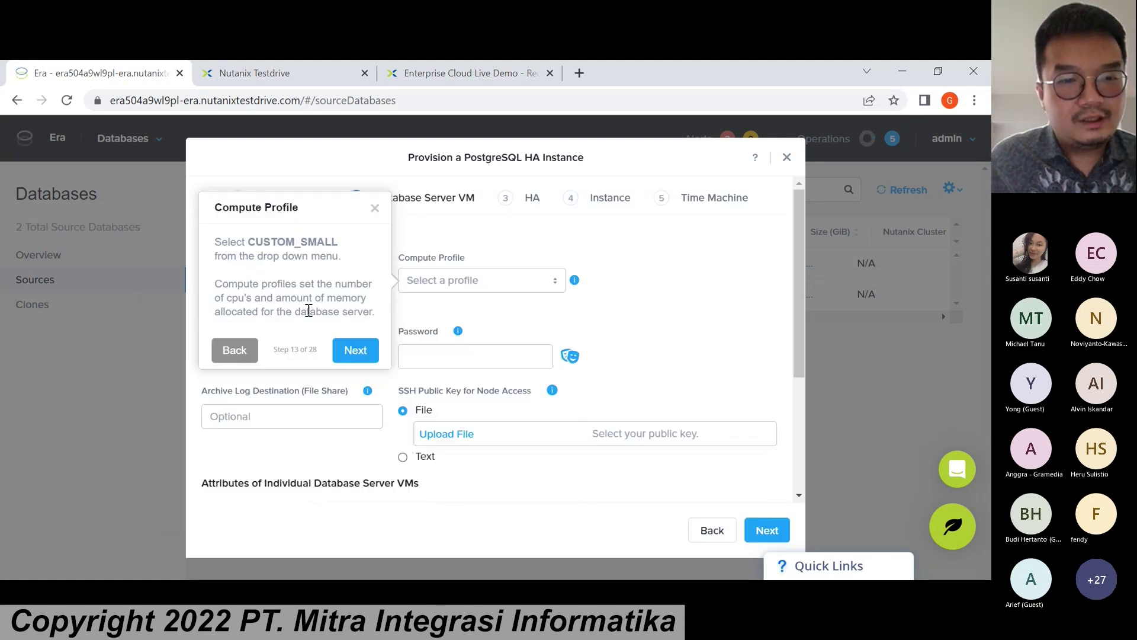
click(355, 349)
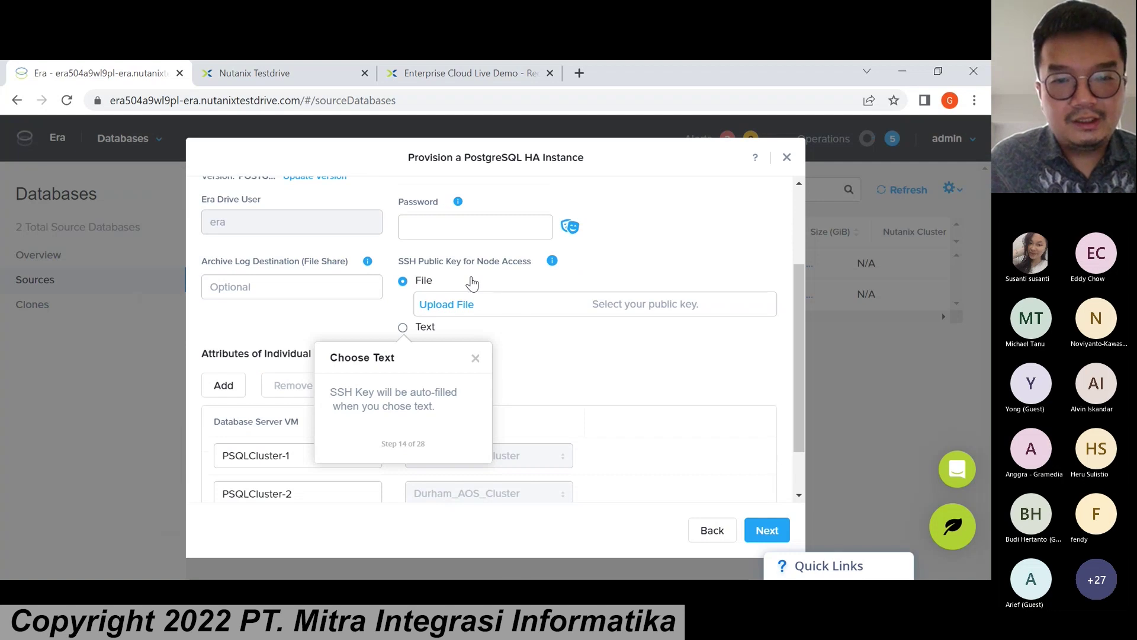
scroll(468, 283, up, 2)
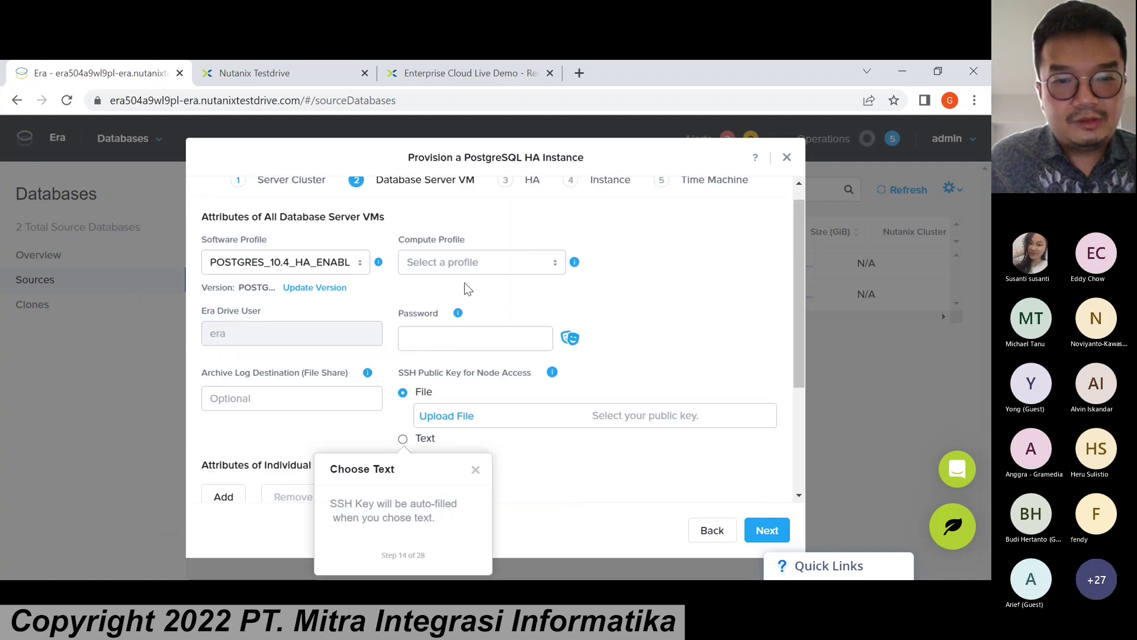
click(456, 331)
click(457, 325)
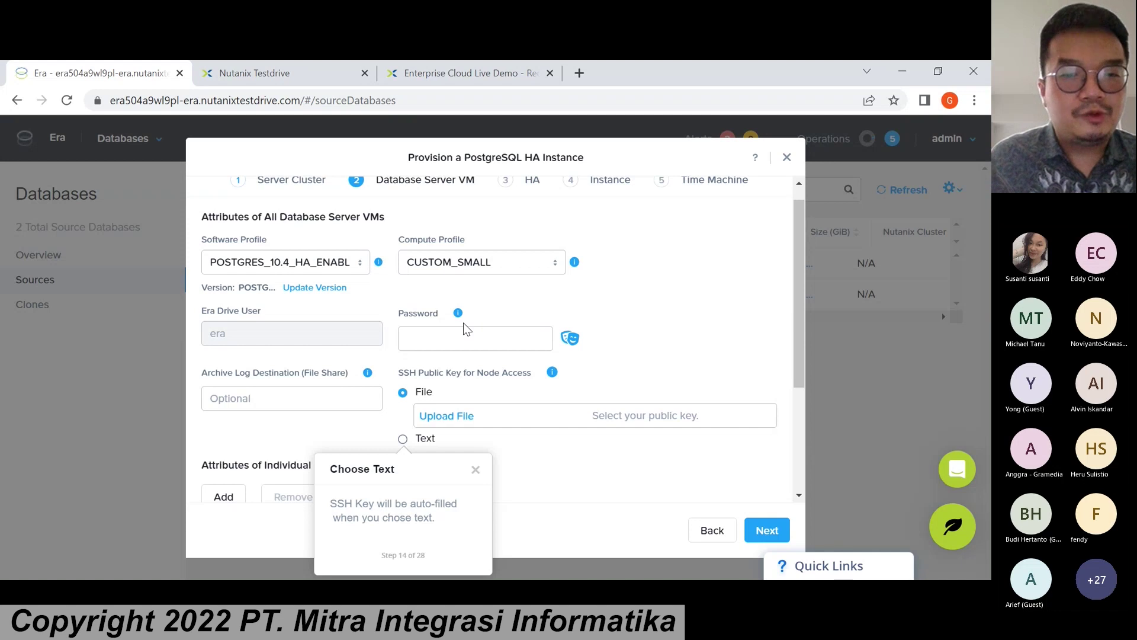
Supply the SSH public key for node access as text instead of a file.
scroll(465, 330, down, 1)
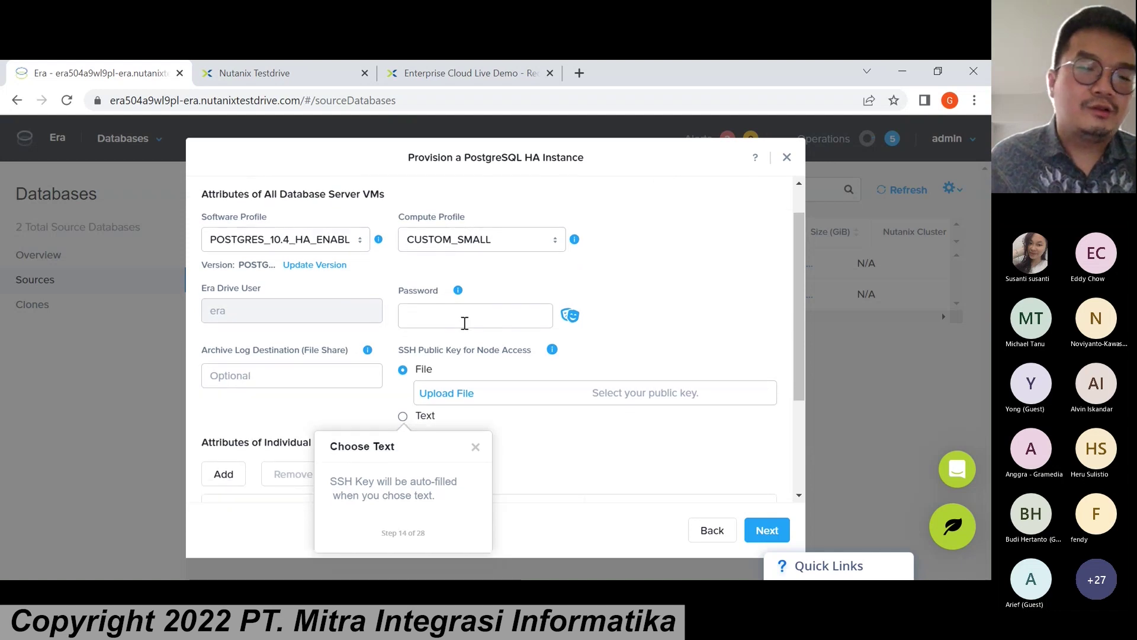
scroll(465, 323, down, 3)
scroll(463, 326, down, 3)
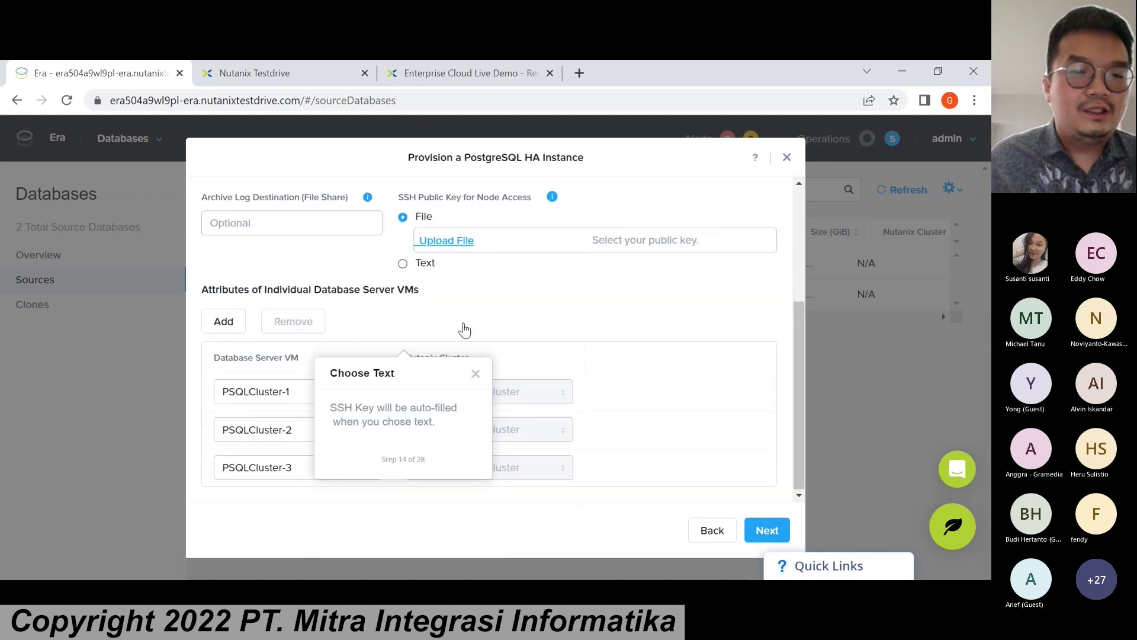
scroll(438, 327, up, 4)
click(403, 354)
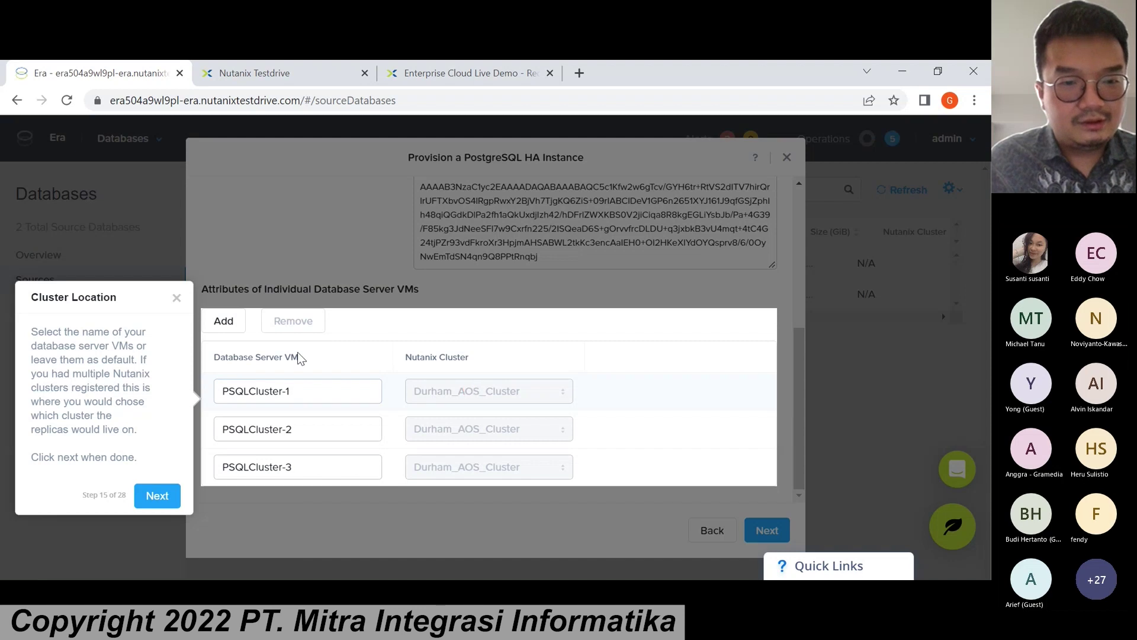
Add a fourth database server VM on Durham_AOS_Cluster and continue to the HA settings.
click(219, 329)
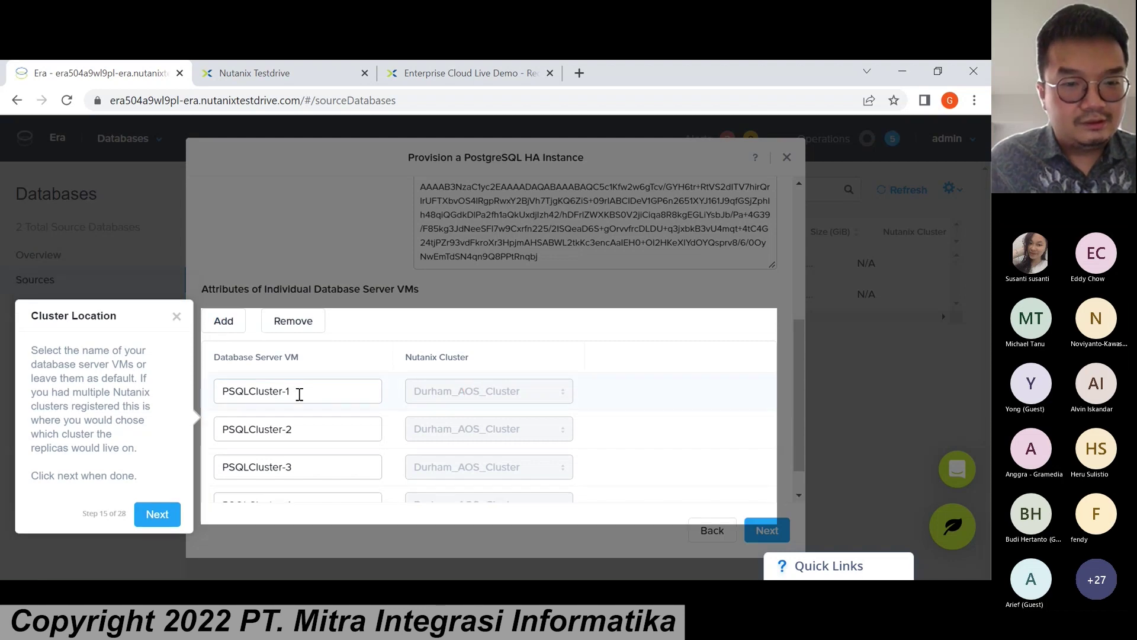
scroll(299, 392, down, 1)
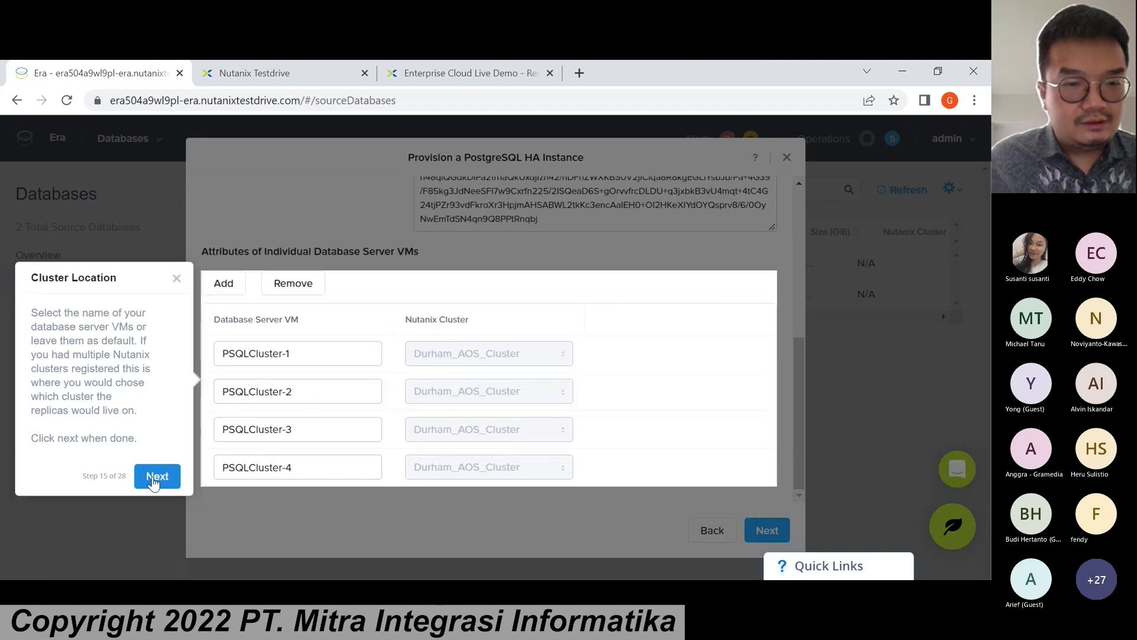
click(153, 477)
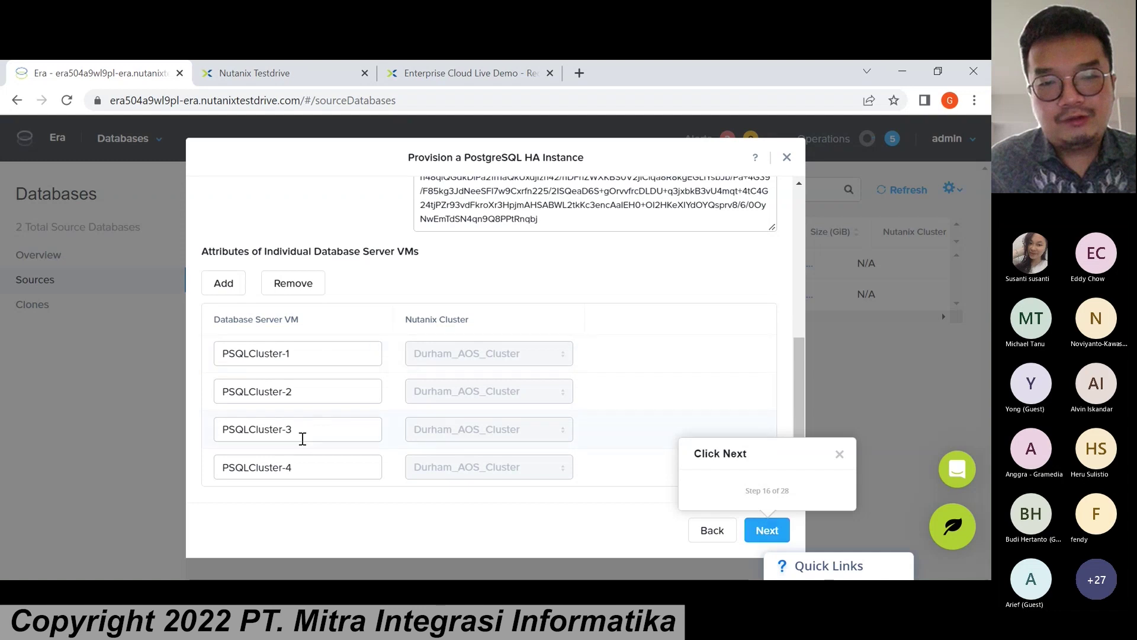
click(758, 530)
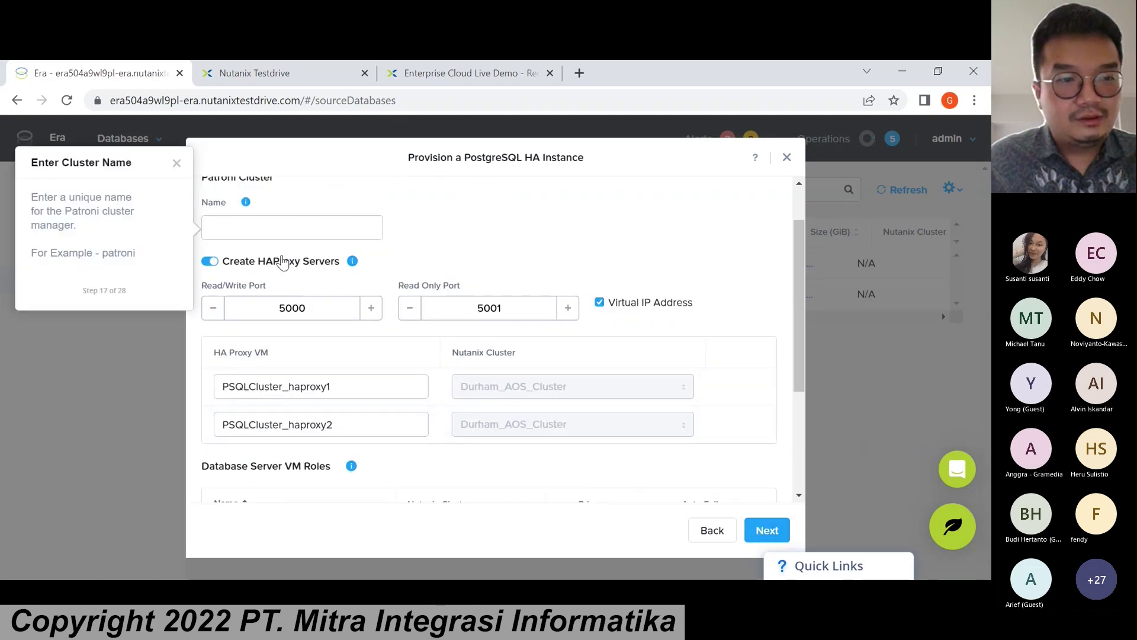
Name the Patroni cluster prod-DC.
click(267, 236)
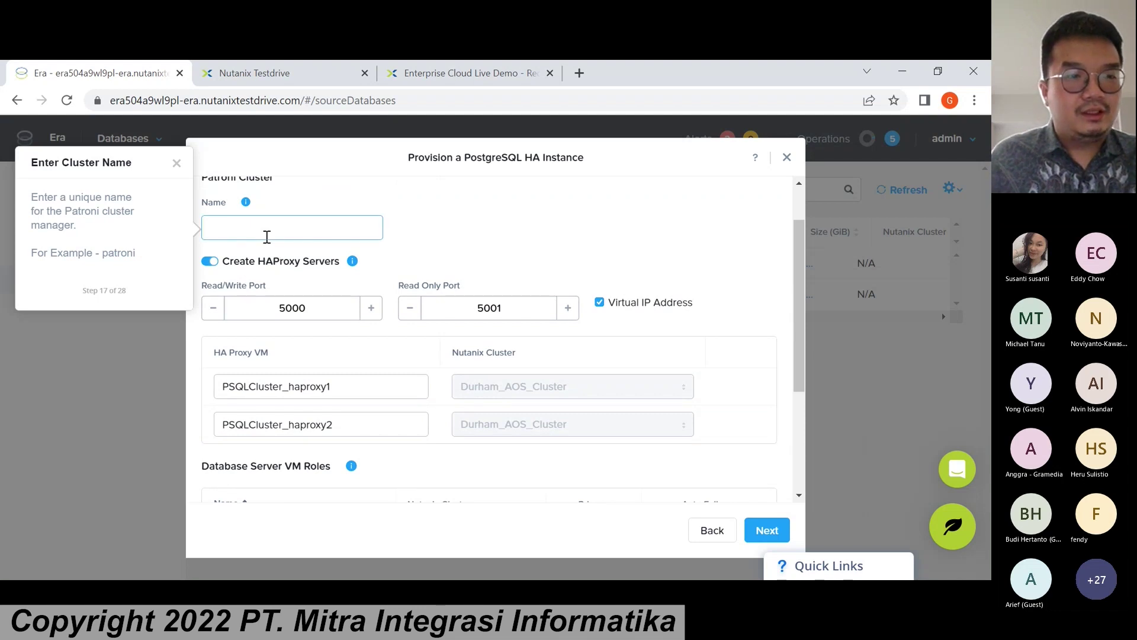
text(pa)
key(ctrl+a)
text(produc)
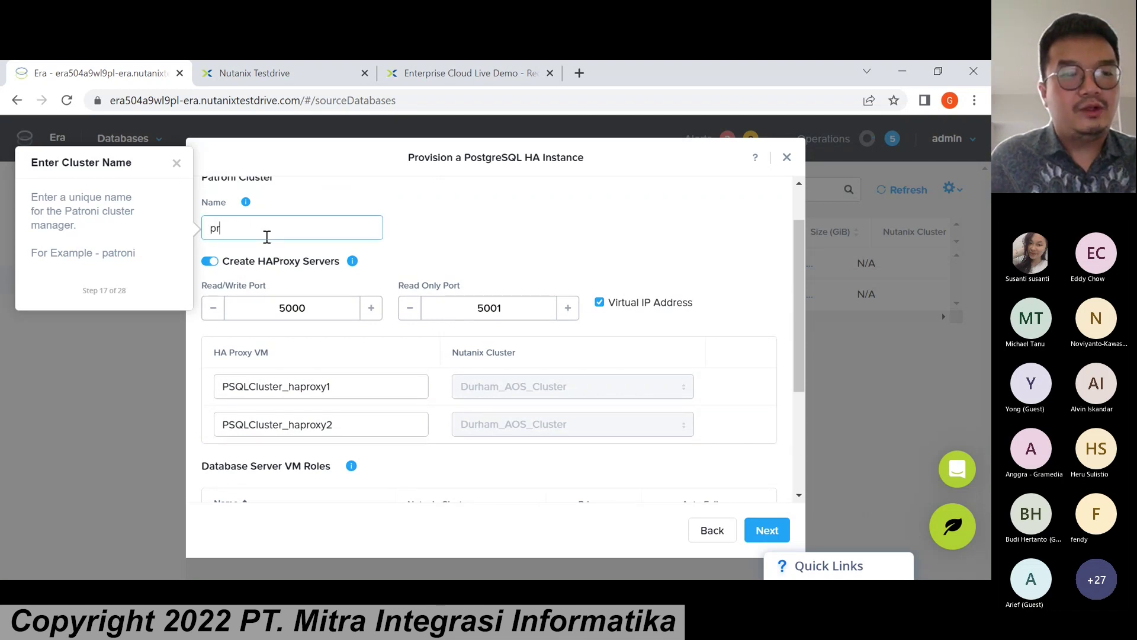
key(BackSpace)
key(BackSpace)
text(-DC)
click(333, 284)
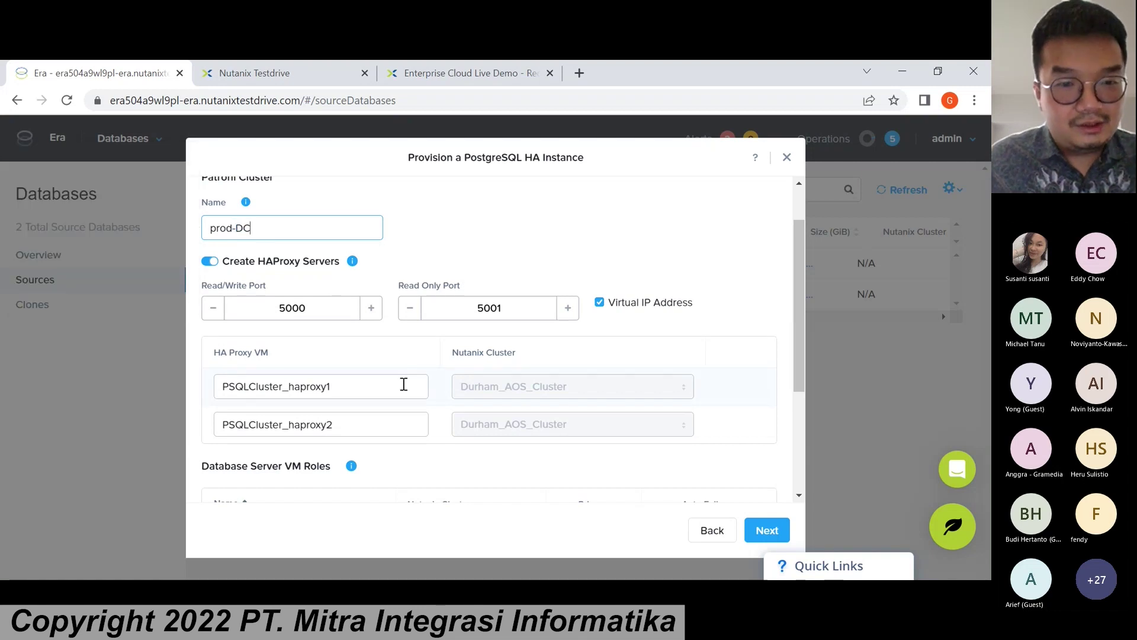
Try PSQLCluster-3 as the primary database server VM and return the primary role to PSQLCluster-1.
scroll(402, 386, down, 3)
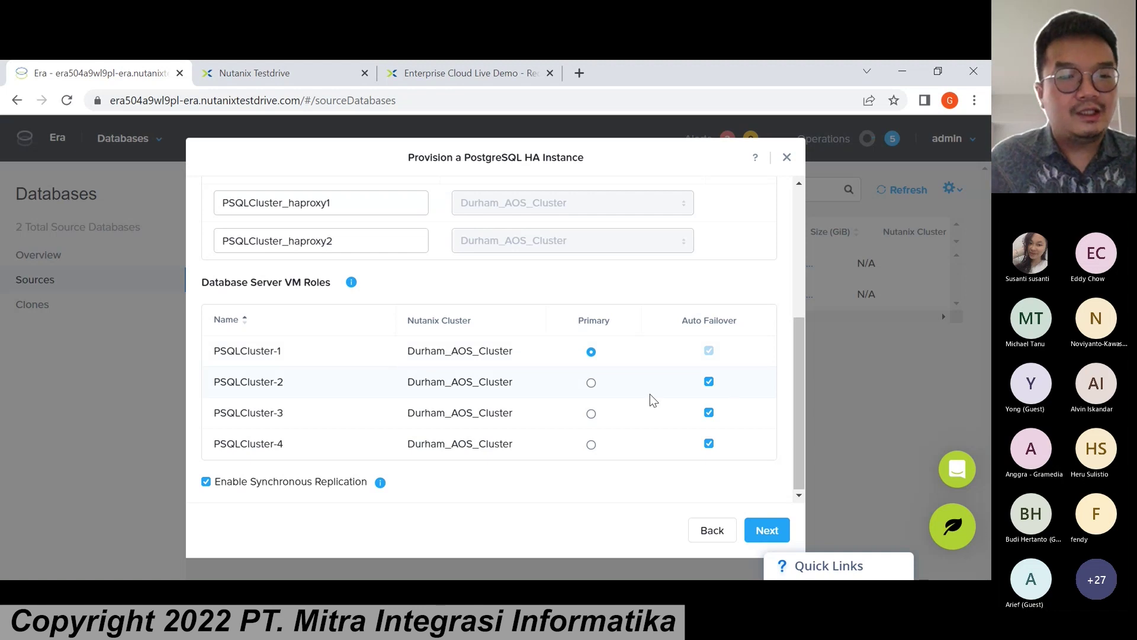
click(590, 417)
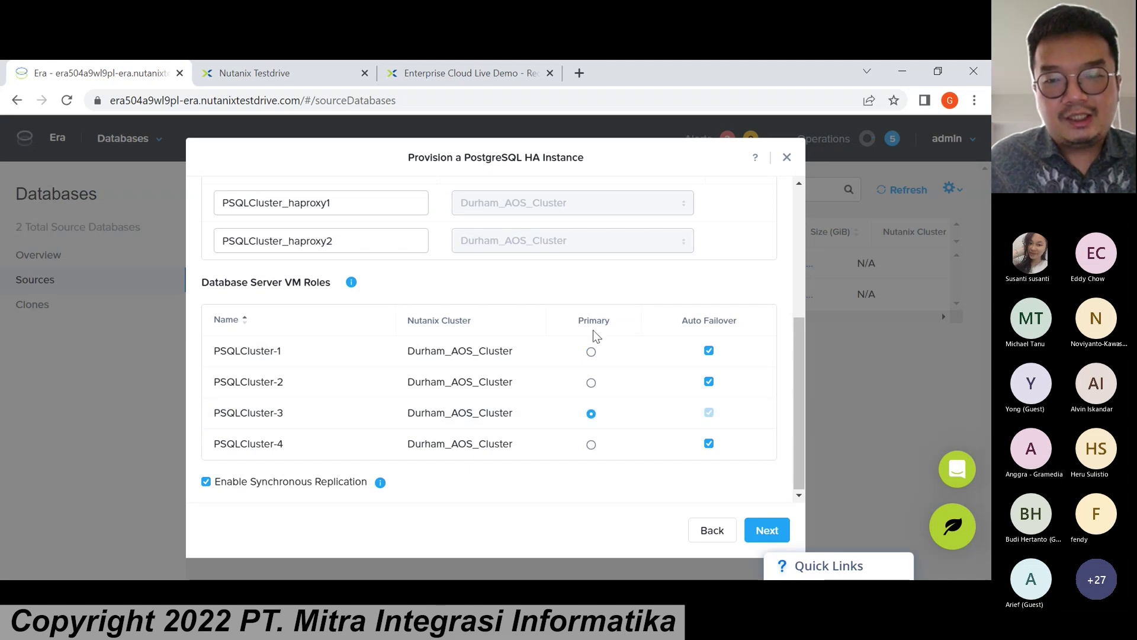
click(711, 354)
click(591, 352)
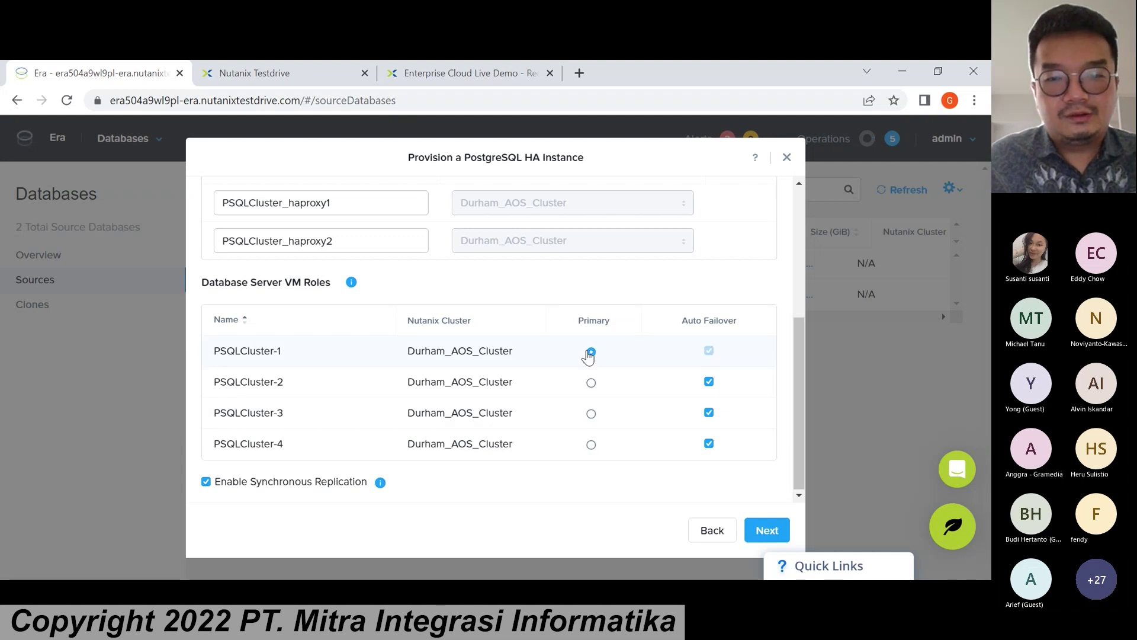
Turn off auto failover for PSQLCluster-4 in the HA settings and continue to the Instance settings.
click(768, 530)
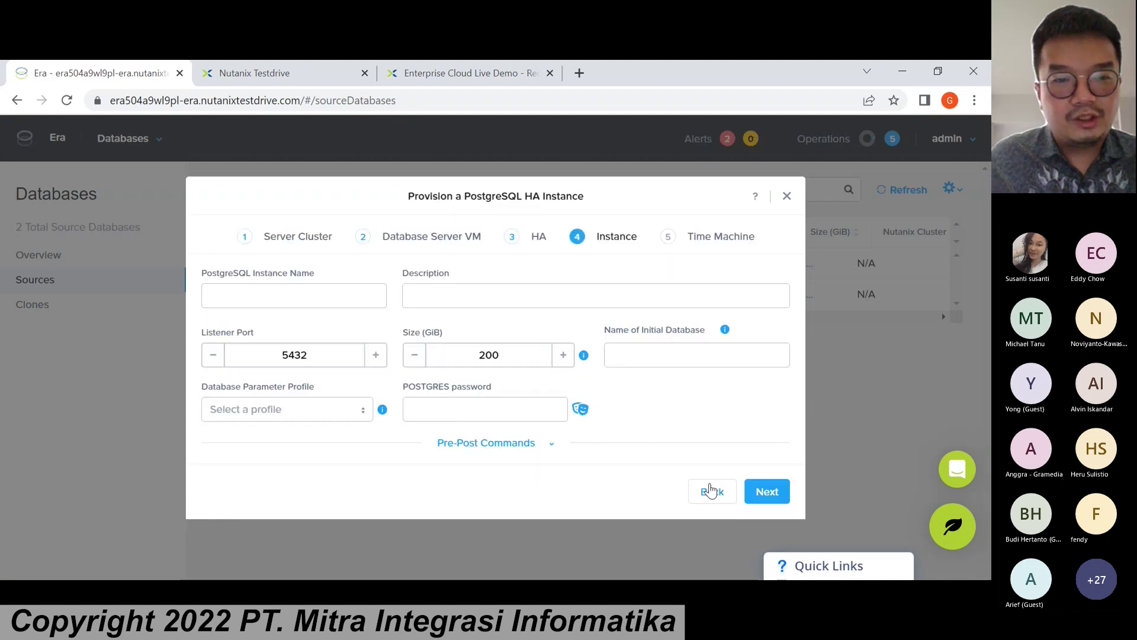
click(713, 494)
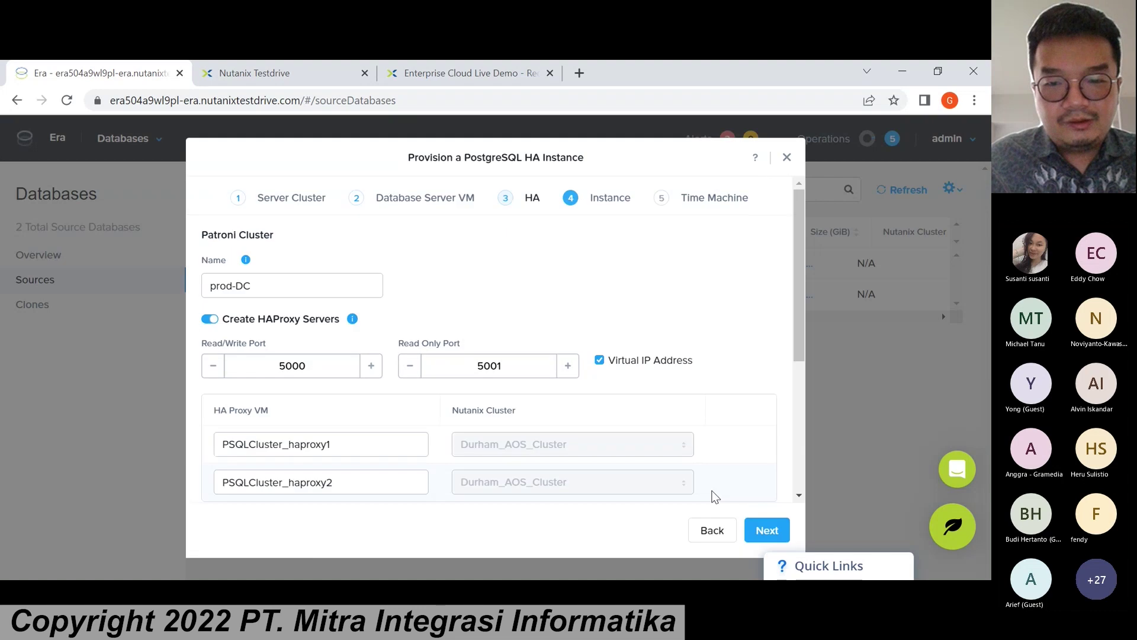
scroll(711, 418, down, 4)
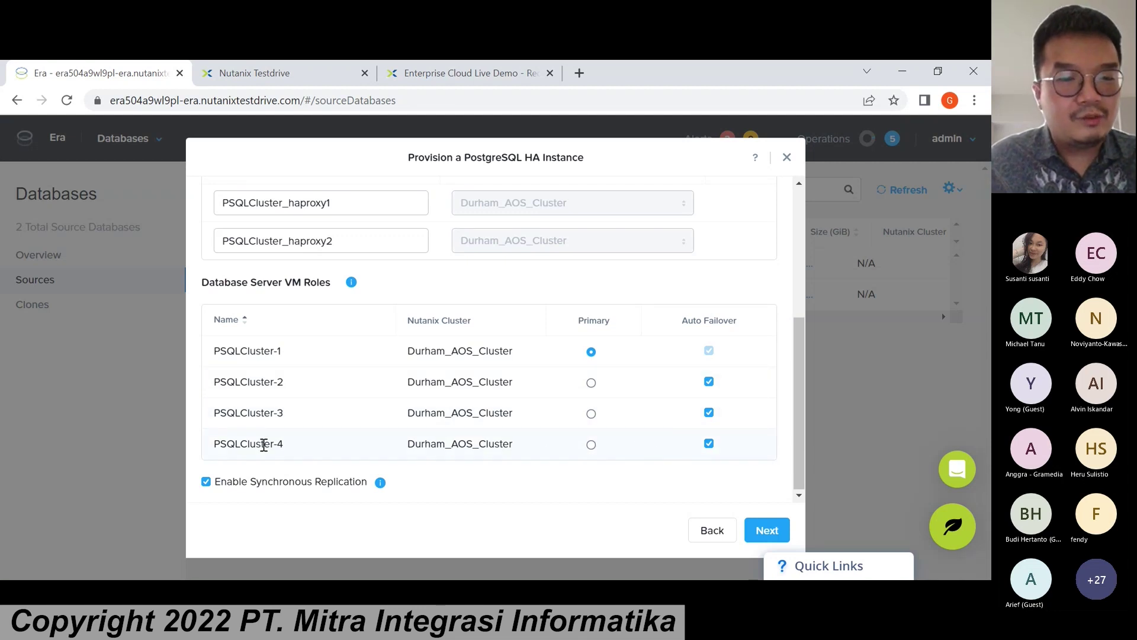
click(709, 445)
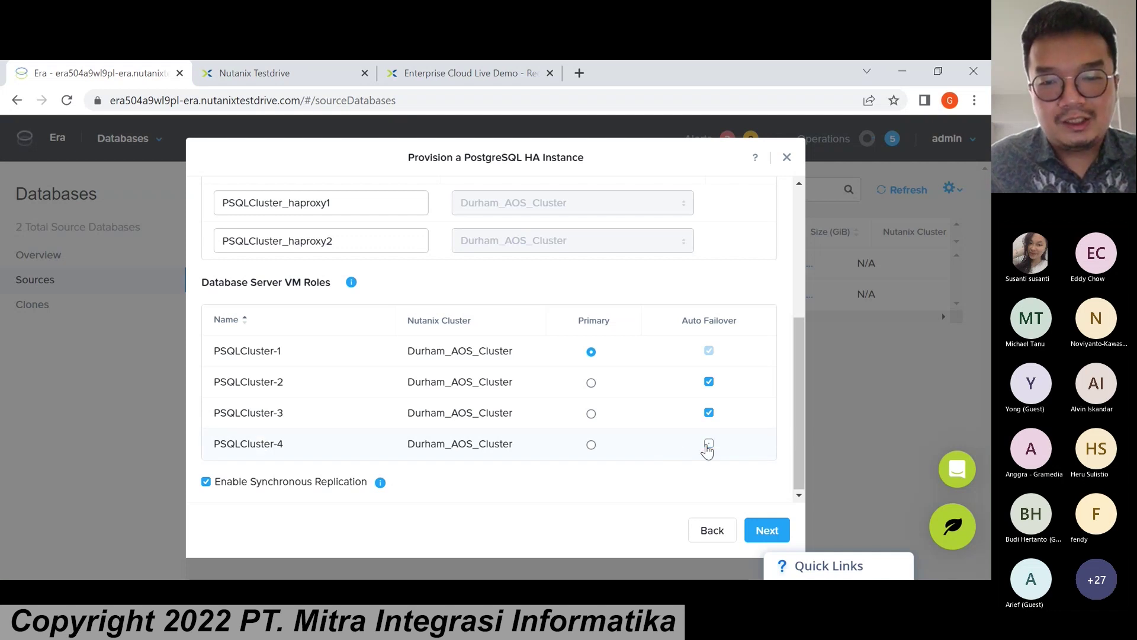
click(769, 536)
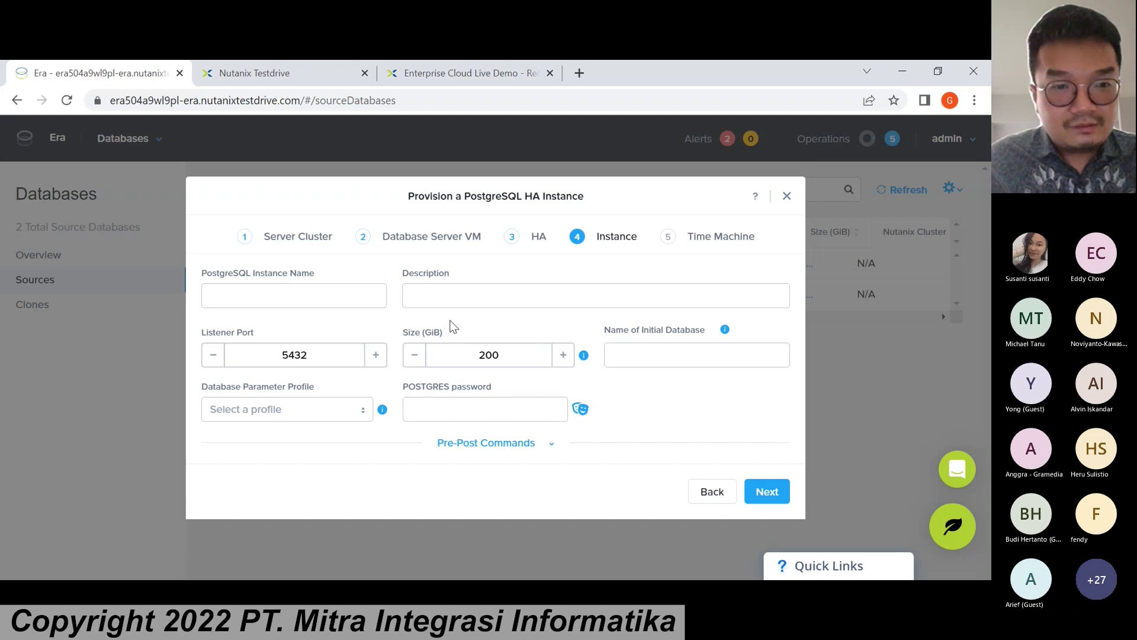
Name the PostgreSQL instance prod_dc.
click(335, 298)
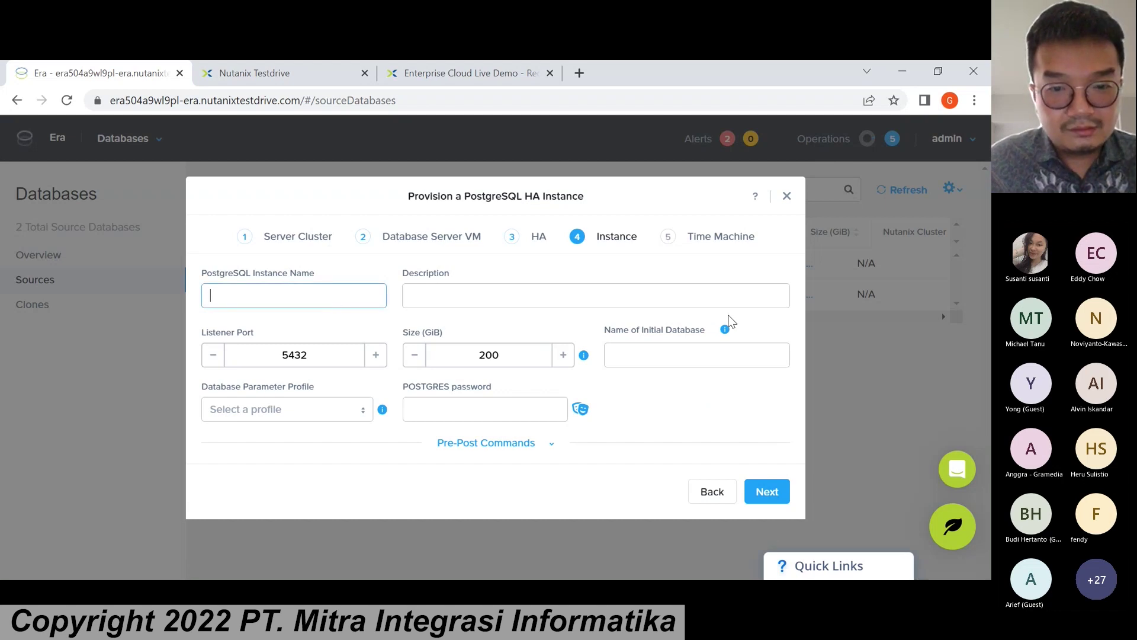
click(449, 421)
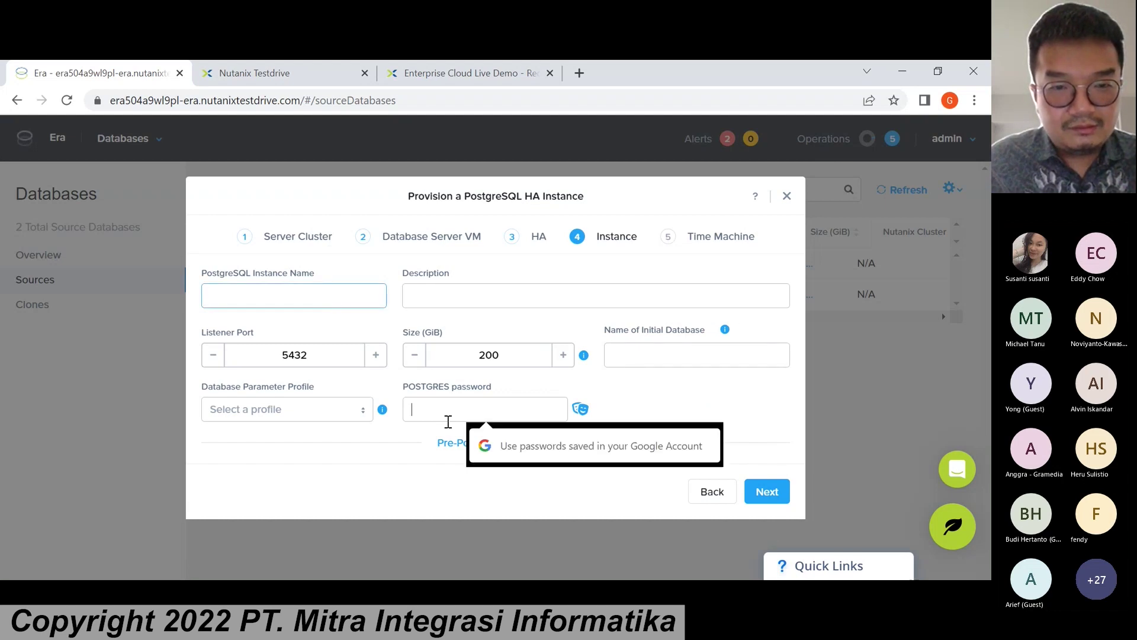
click(308, 300)
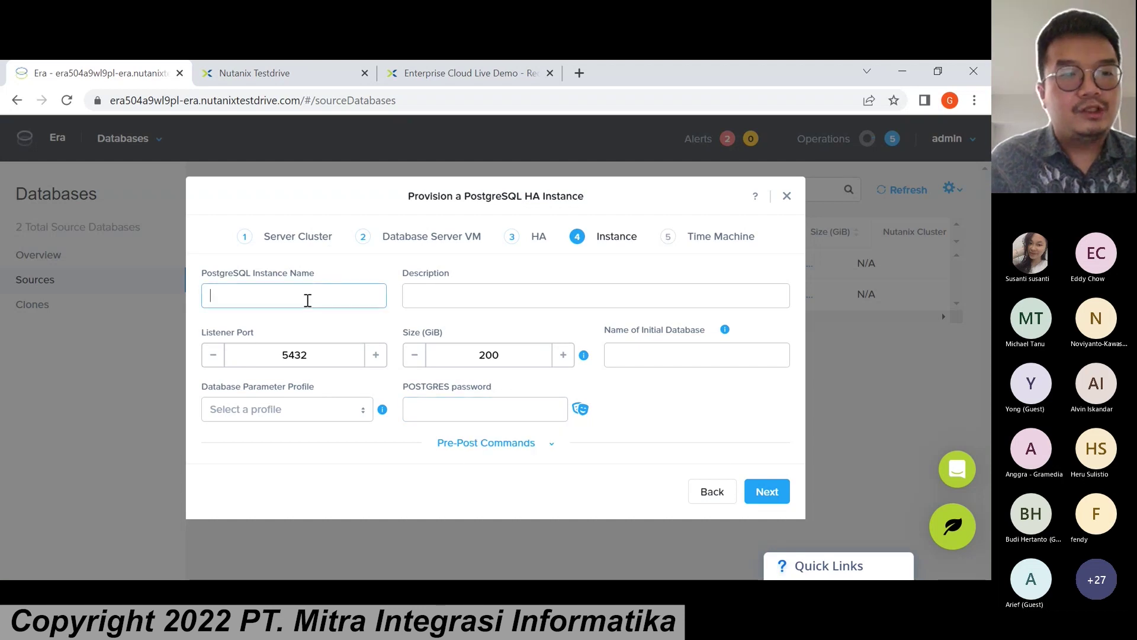
text(prod_dc)
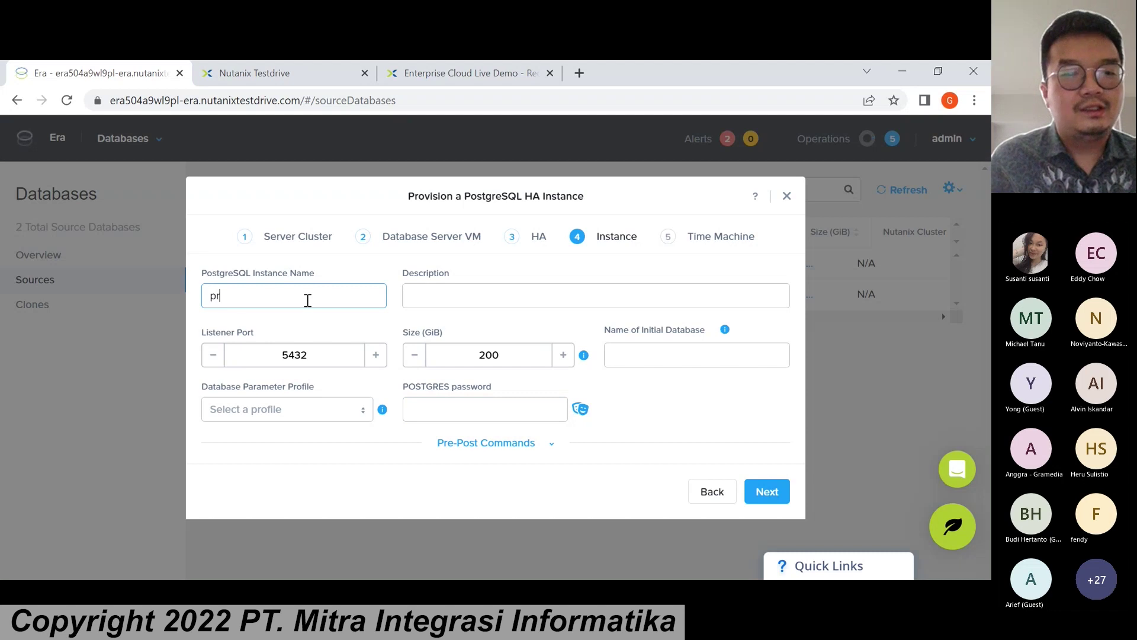
Describe the PostgreSQL instance as "untuk divisi prod" and try to continue to the Time Machine settings.
click(450, 293)
text(untuk this descrip)
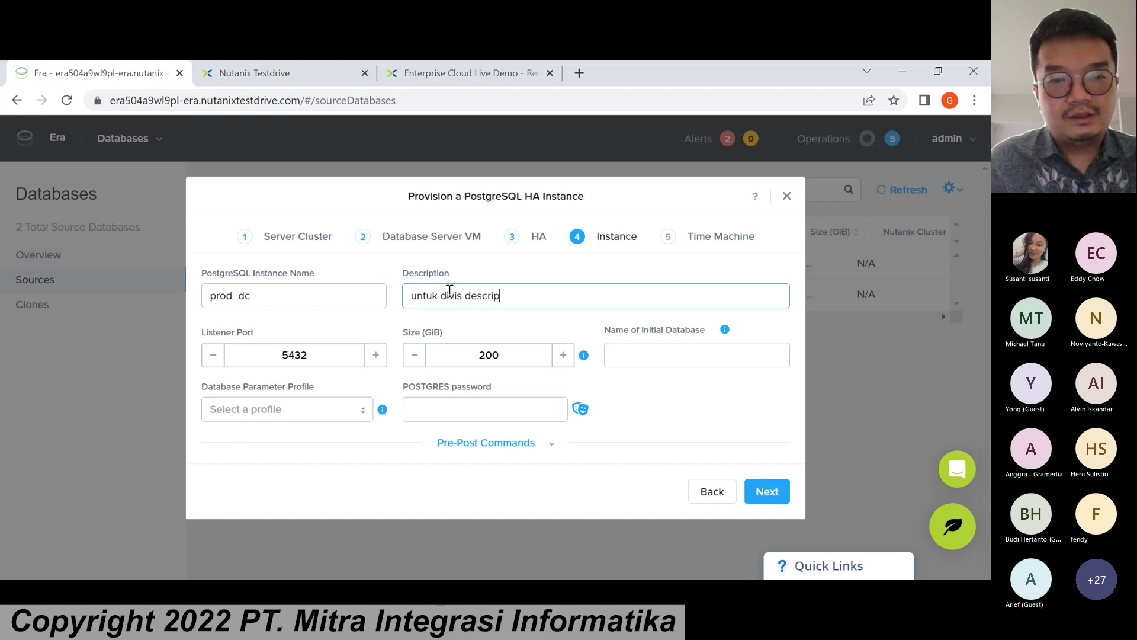
key(shift+Left)
key(shift+Left)
key(shift+Left)
key(shift+Left)
key(shift+Left)
key(shift+Left)
key(shift+Left)
key(shift+Left)
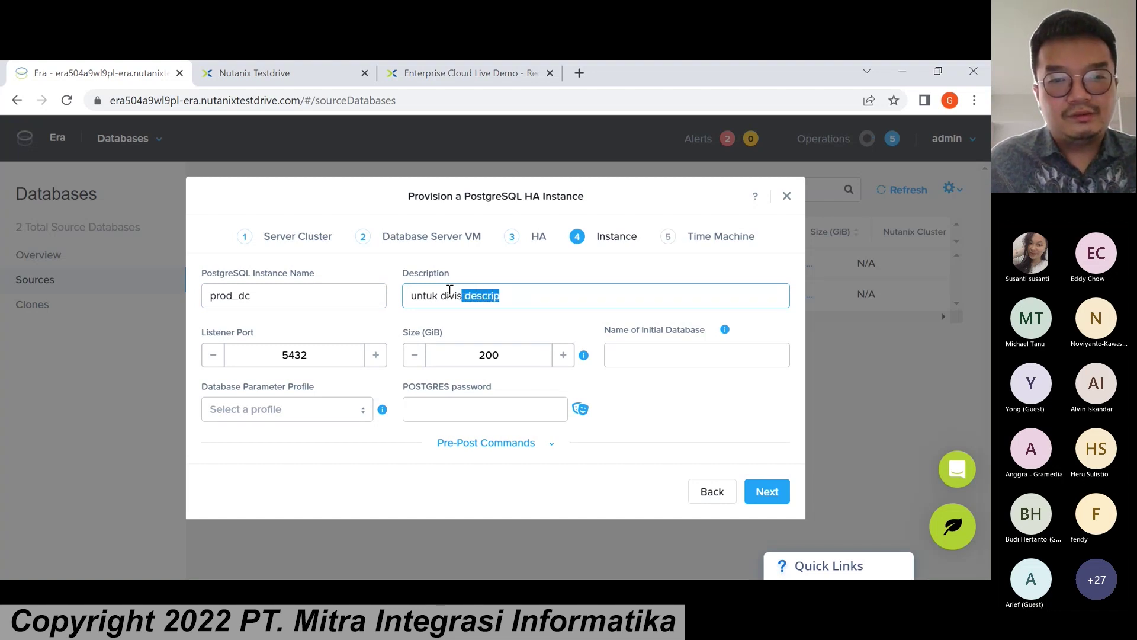
text(i p)
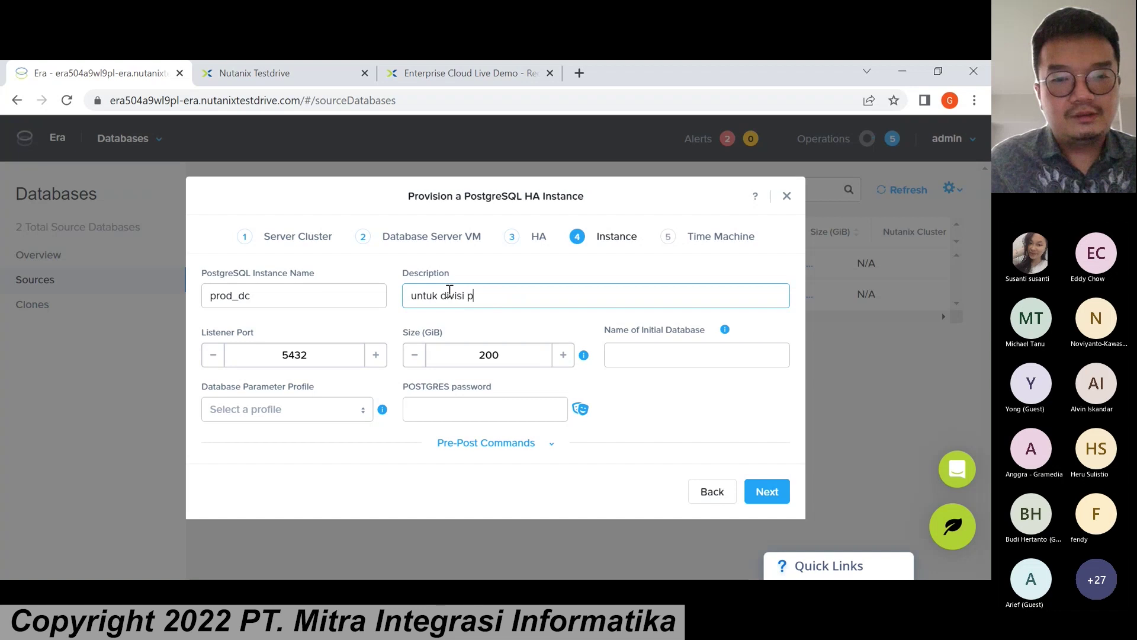
text(rod)
click(763, 490)
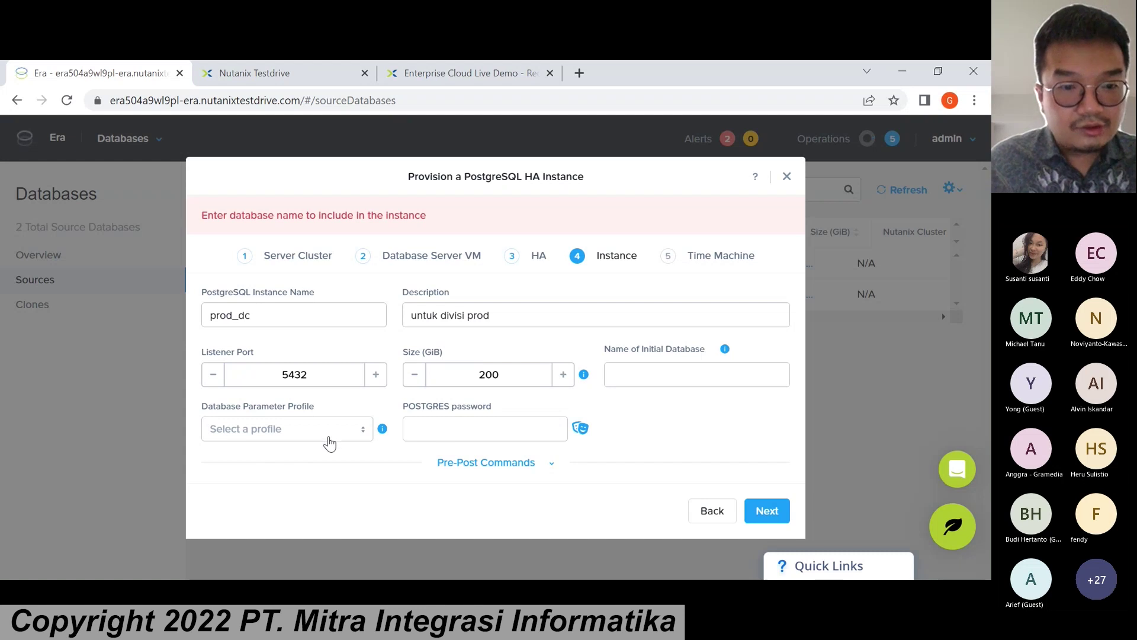
Assign the default Postgres database parameter profile and name the initial database prod_dc.
click(667, 378)
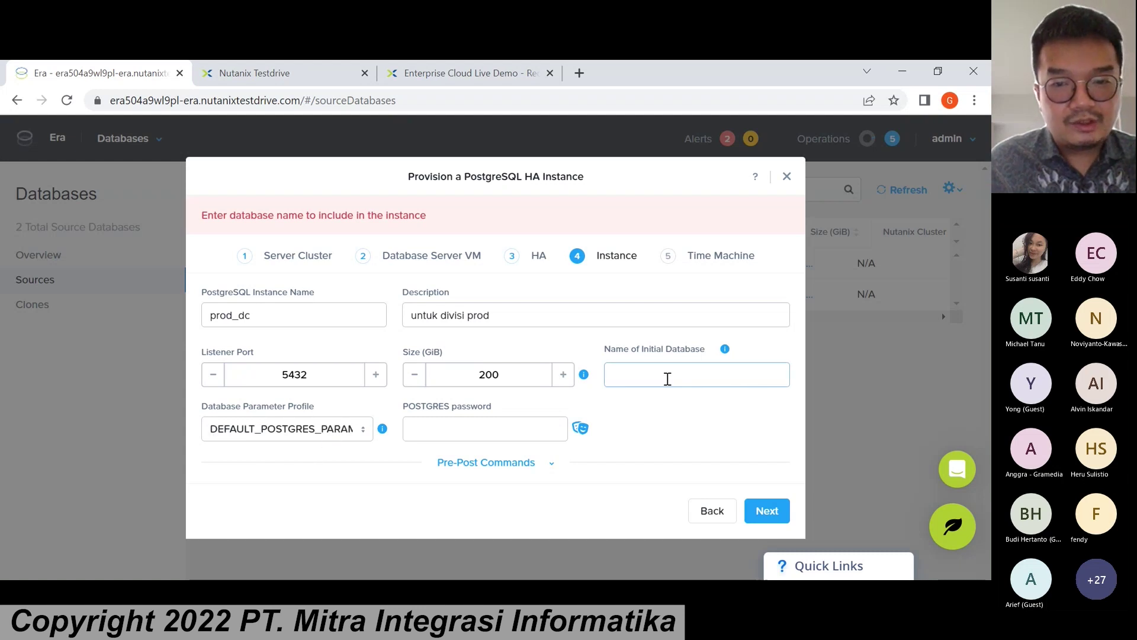
text(prod_dc)
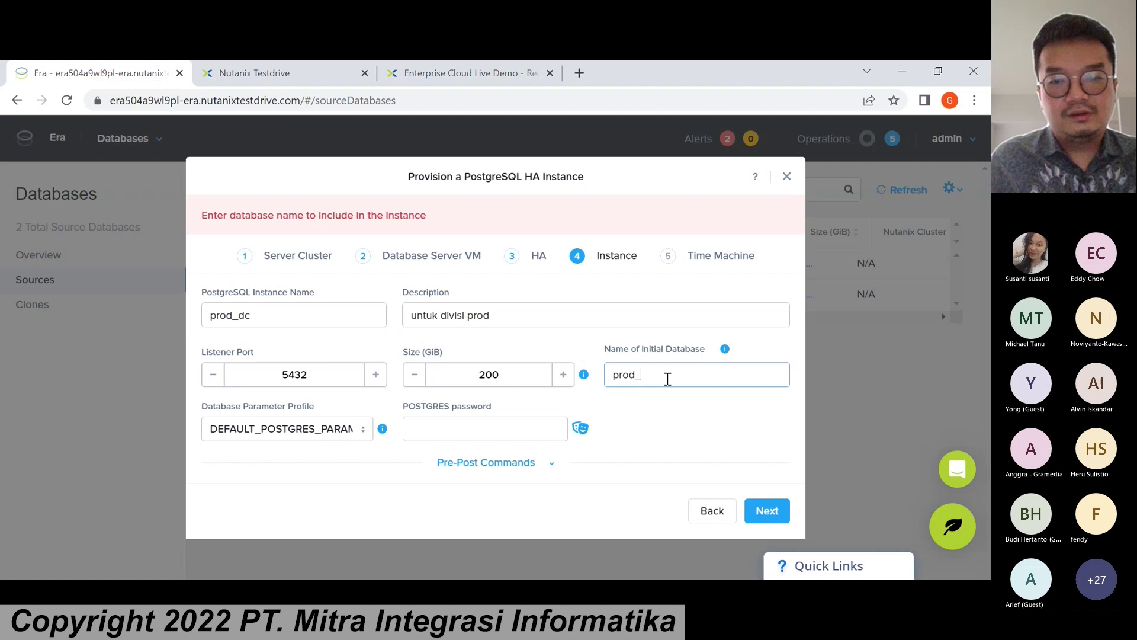
click(770, 511)
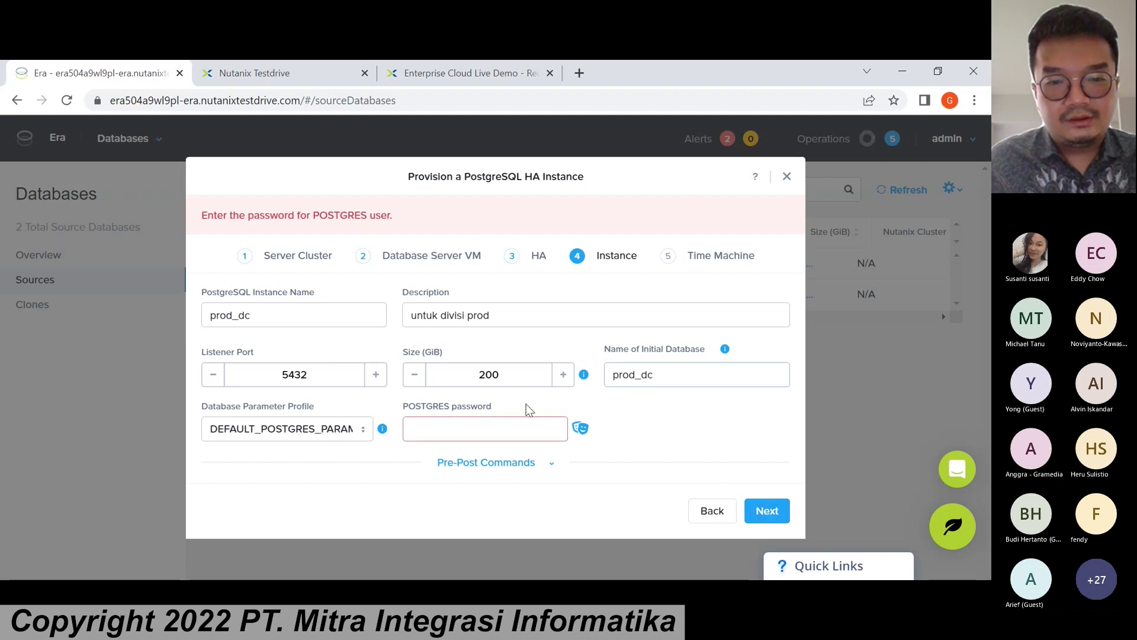
Enter the POSTGRES password and continue to the Time Machine settings.
click(491, 424)
text(*********)
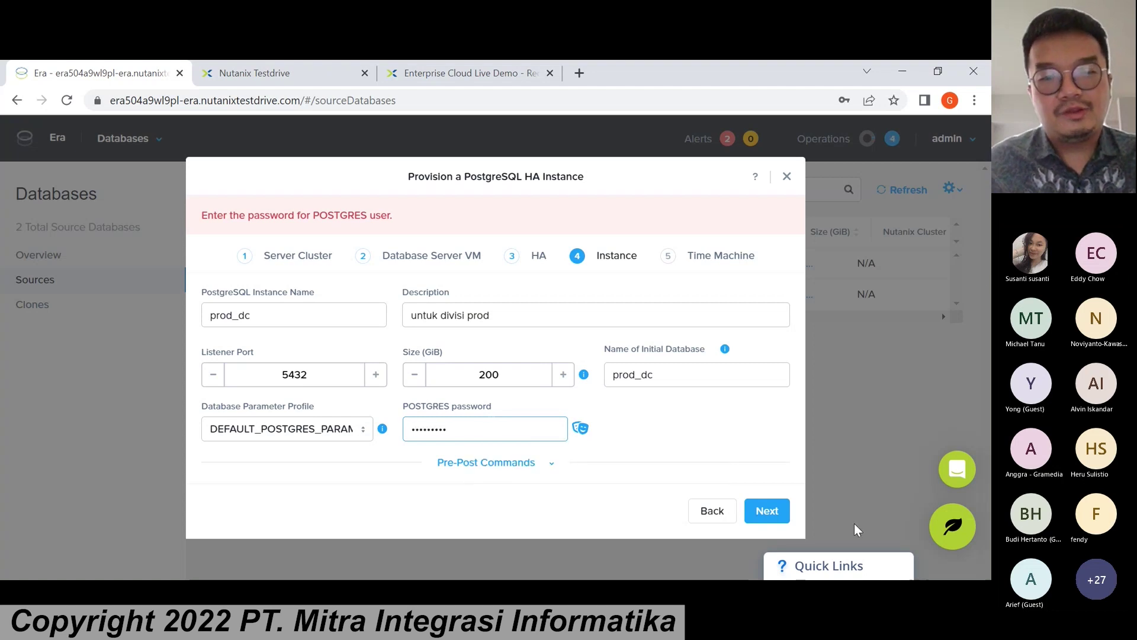
click(789, 513)
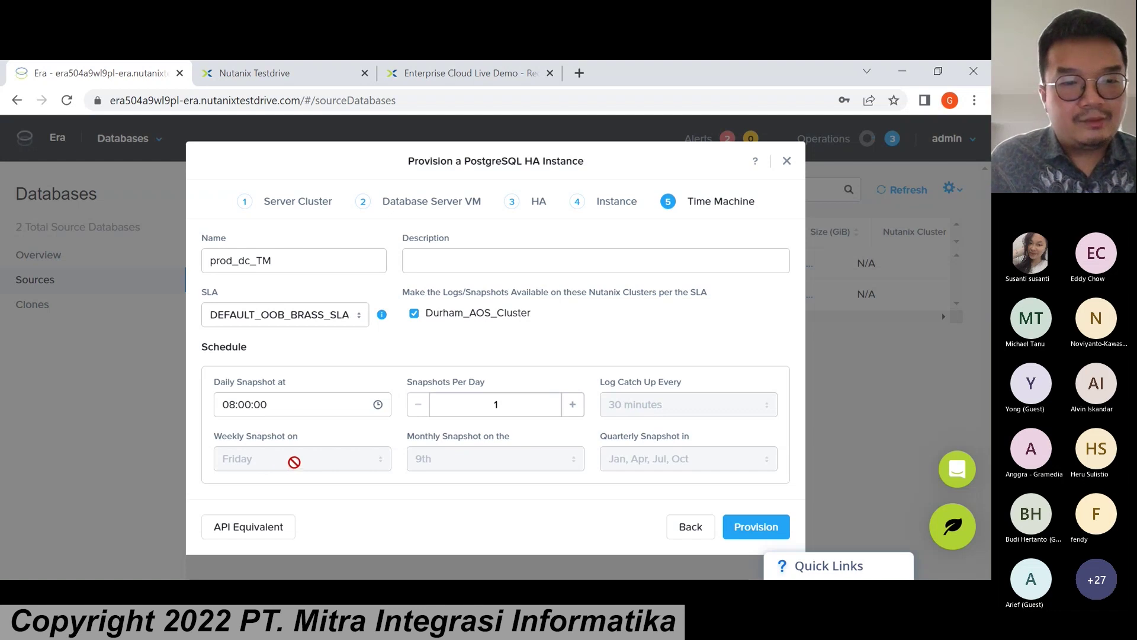
Raise the Time Machine's snapshots per day to 6 and bring the count back to 1.
click(573, 409)
click(572, 409)
click(573, 409)
click(573, 408)
click(572, 408)
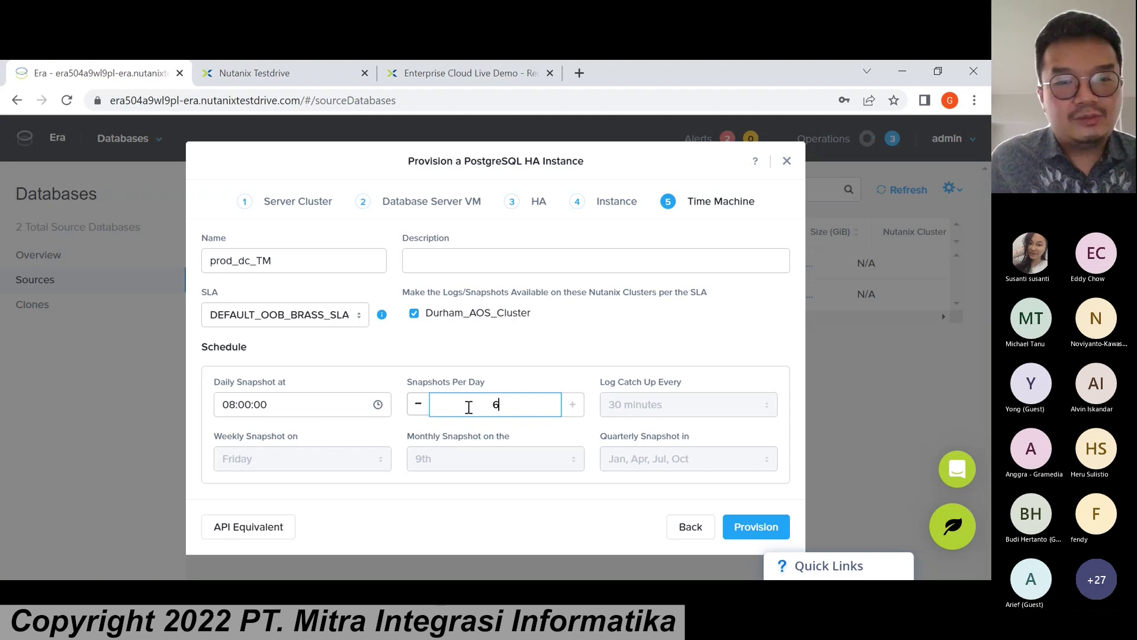
click(419, 406)
click(418, 405)
click(419, 406)
click(419, 406)
click(419, 405)
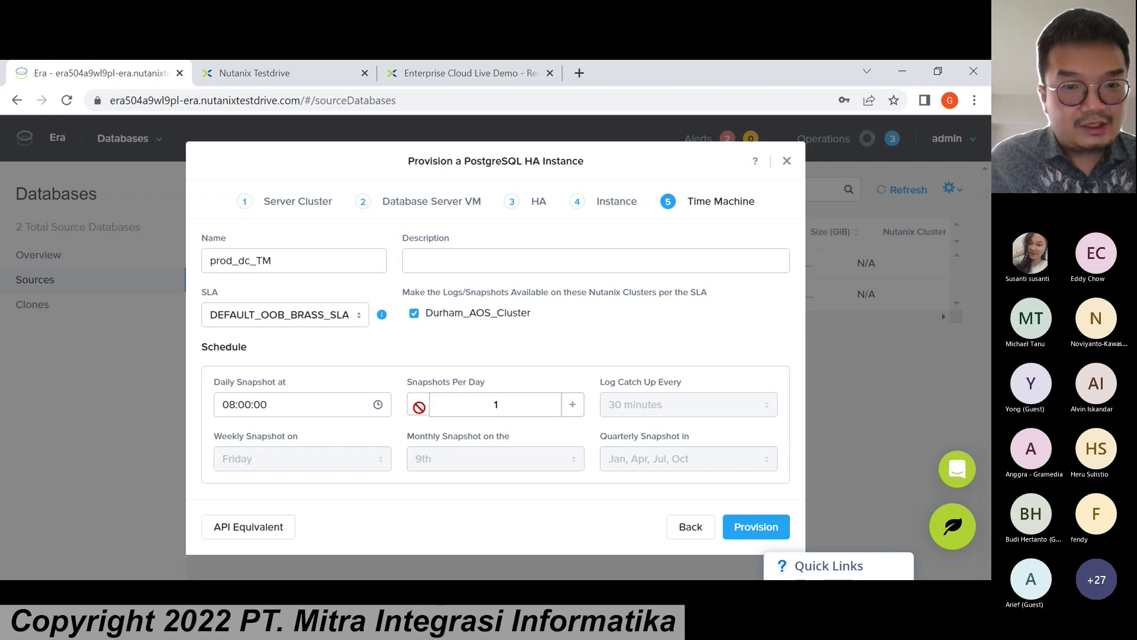
Try the Silver, Brass and Gold default SLAs for the Time Machine, including a 15-minute log catch-up under Gold.
click(352, 322)
click(328, 358)
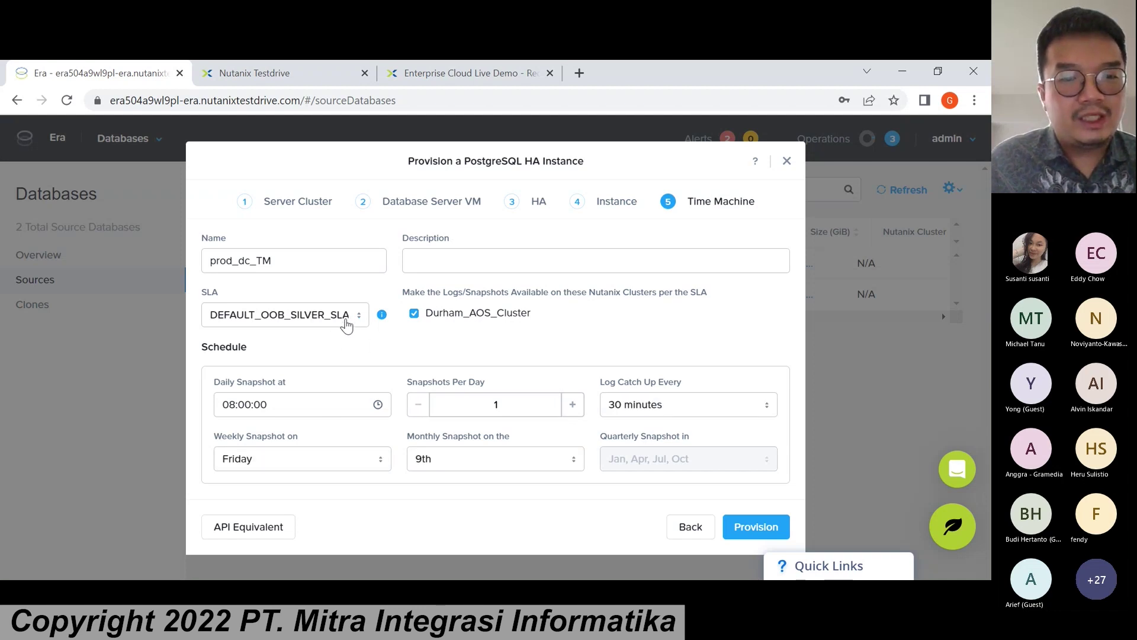
key(Up)
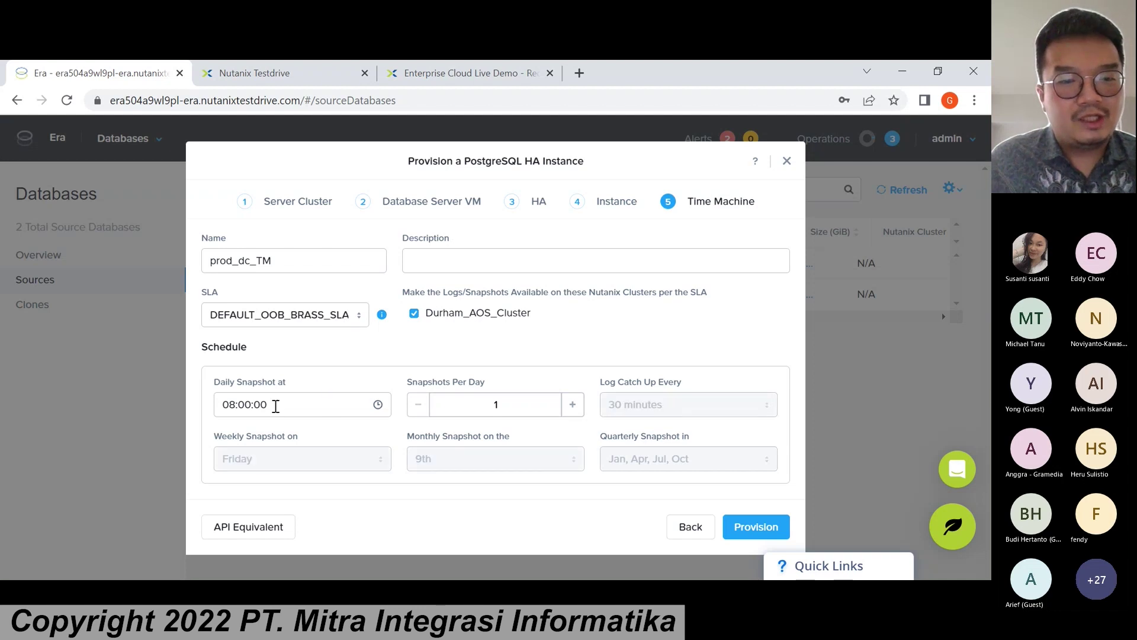
click(324, 331)
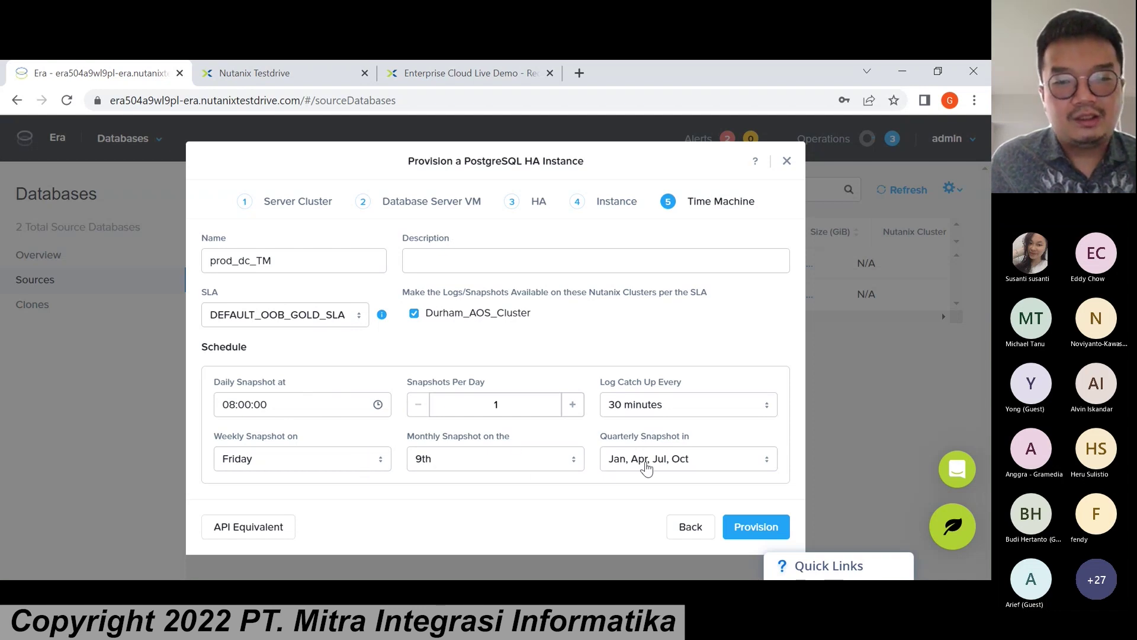
click(646, 426)
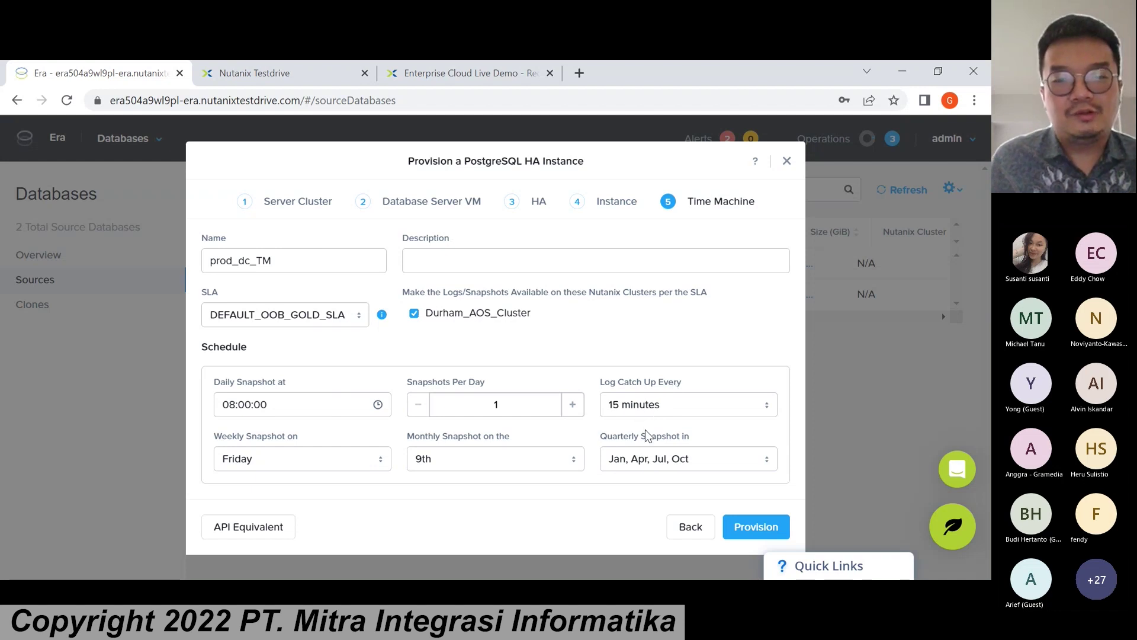
click(333, 328)
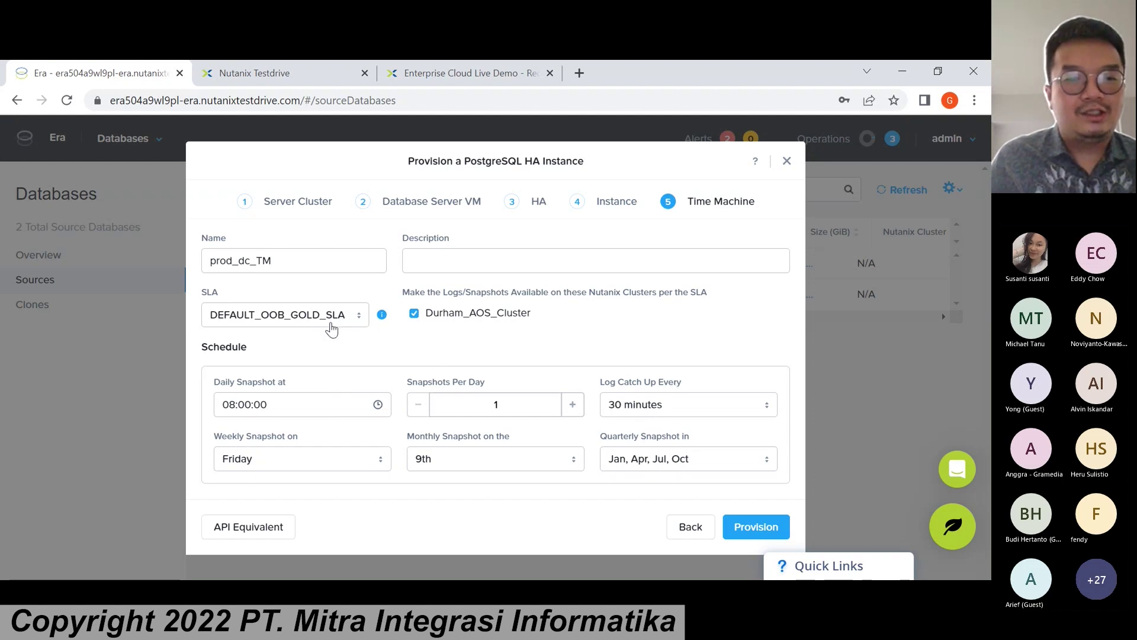
click(325, 389)
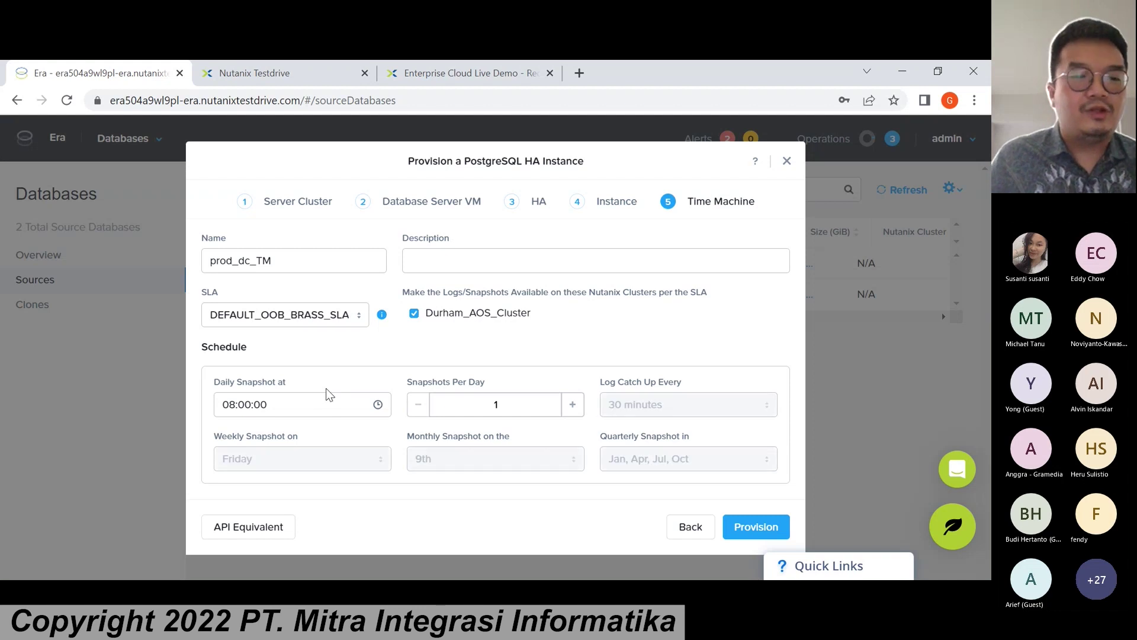
Assign DEFAULT_OOB_GOLD_SLA with quarterly snapshots in Mar, Jun, Sep, Dec and try to provision the PostgreSQL HA instance.
click(308, 320)
click(309, 337)
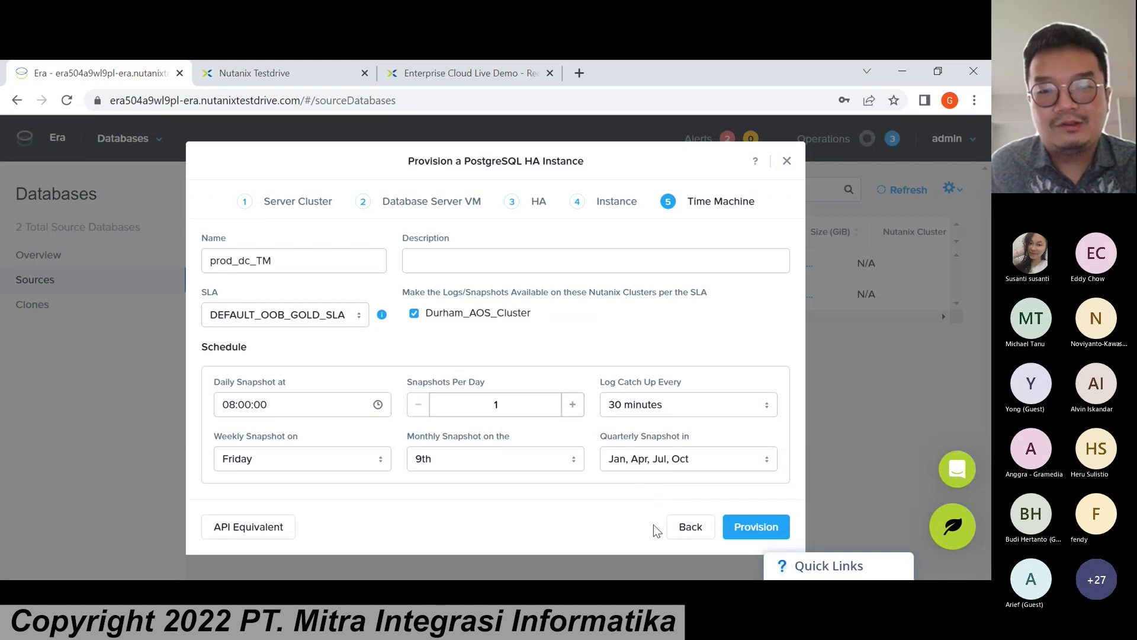
key(Down)
key(Down)
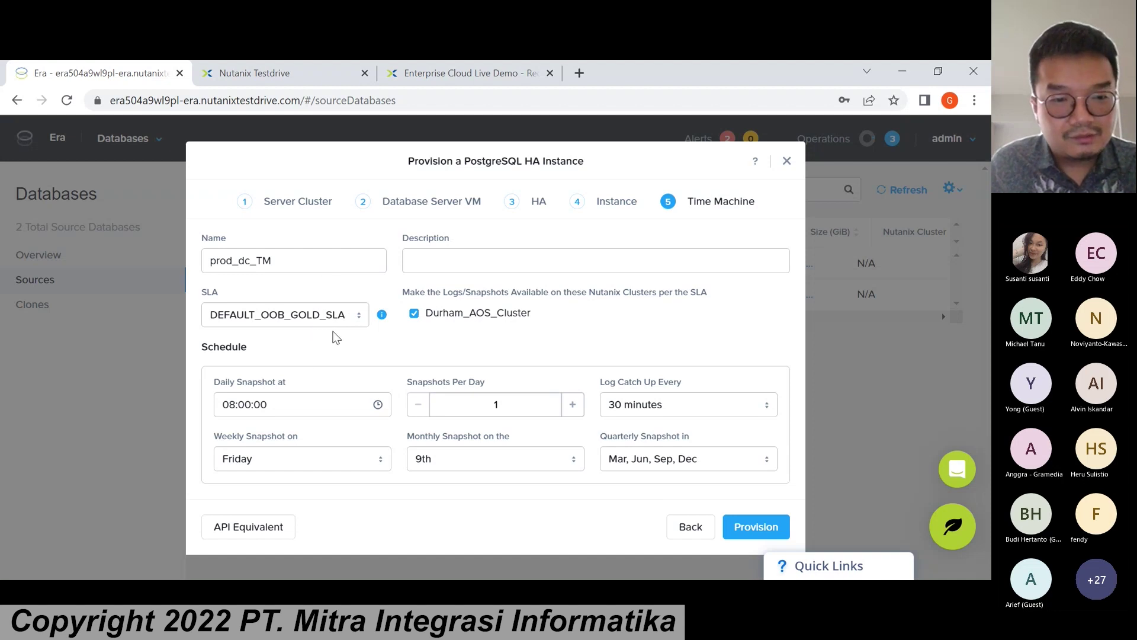
click(764, 521)
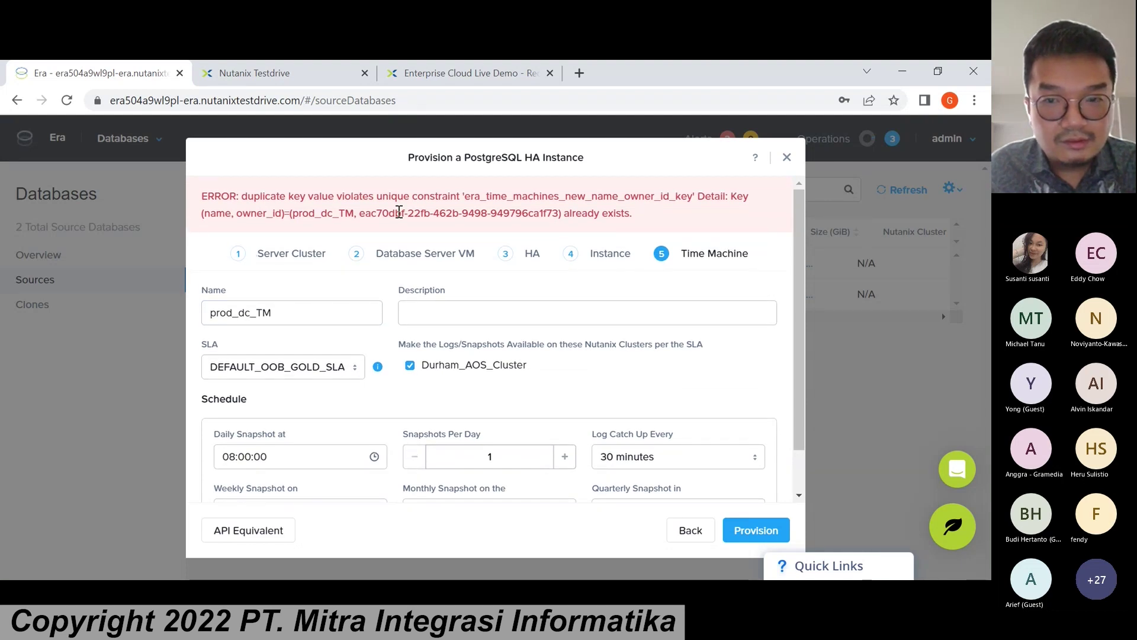
Change the Time Machine's SLA to Prod and describe it as "untuk divisi Production - snapshot".
scroll(507, 415, down, 2)
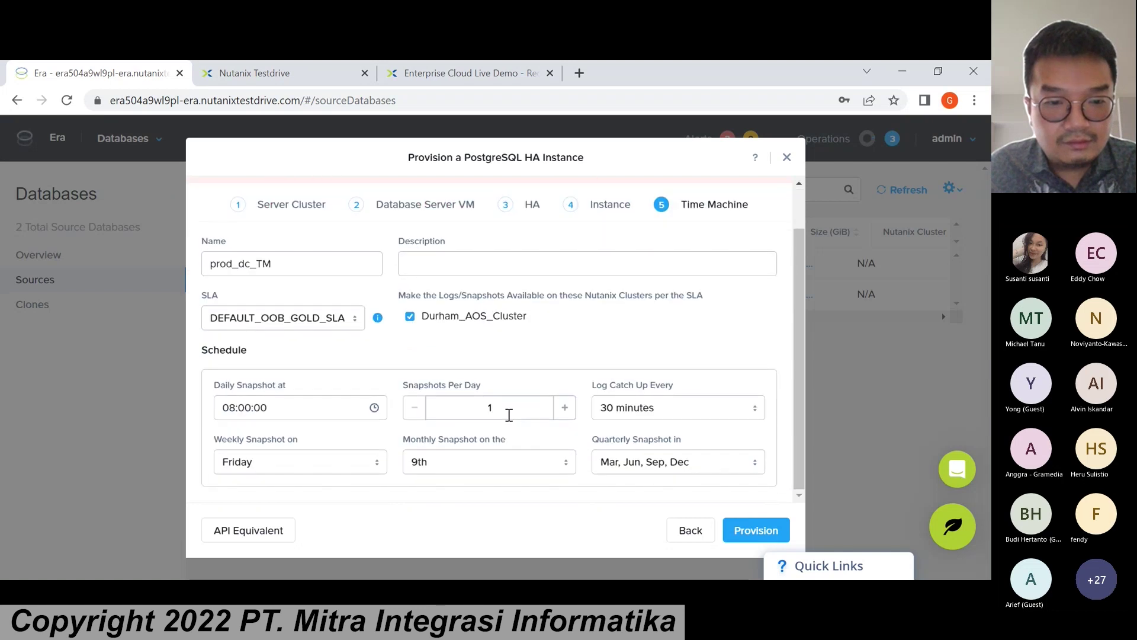
scroll(422, 462, up, 2)
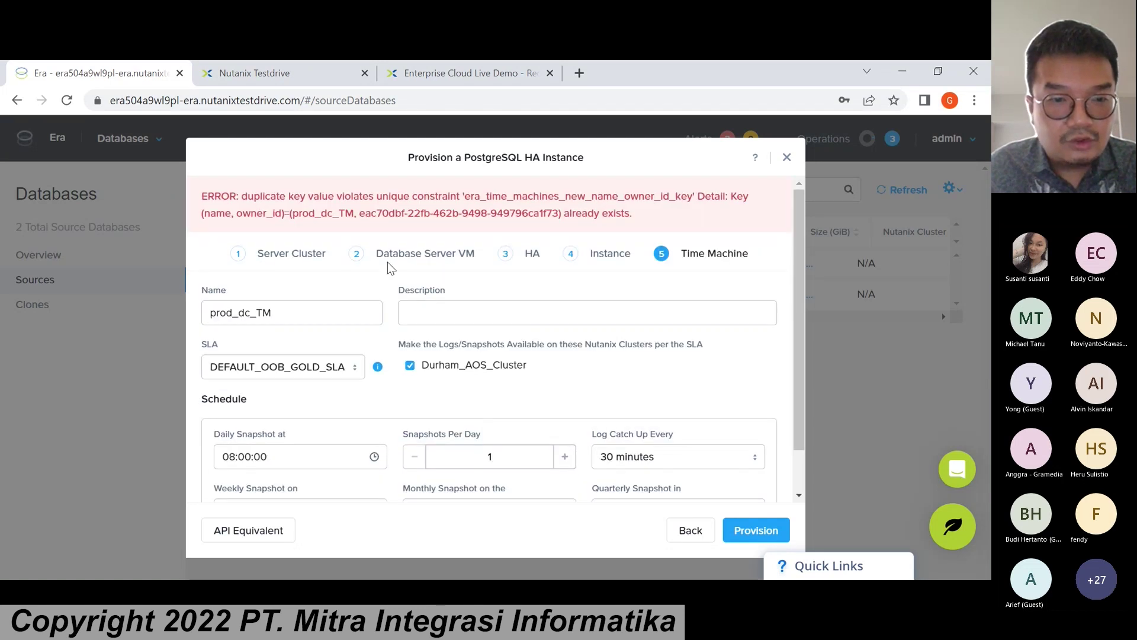
click(304, 432)
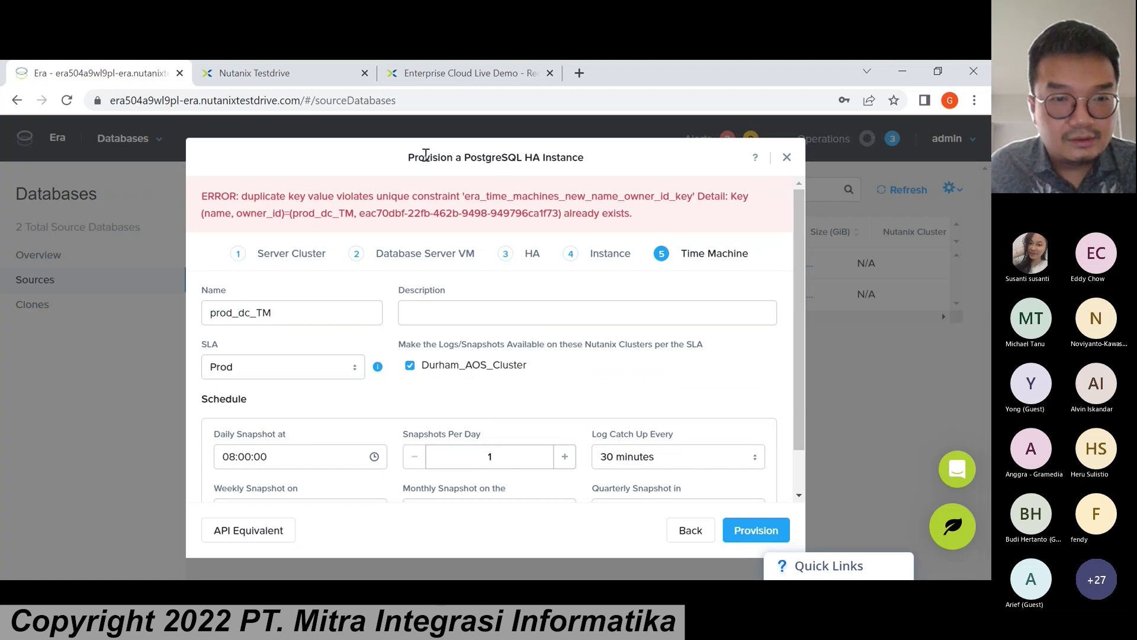
text(UNTU)
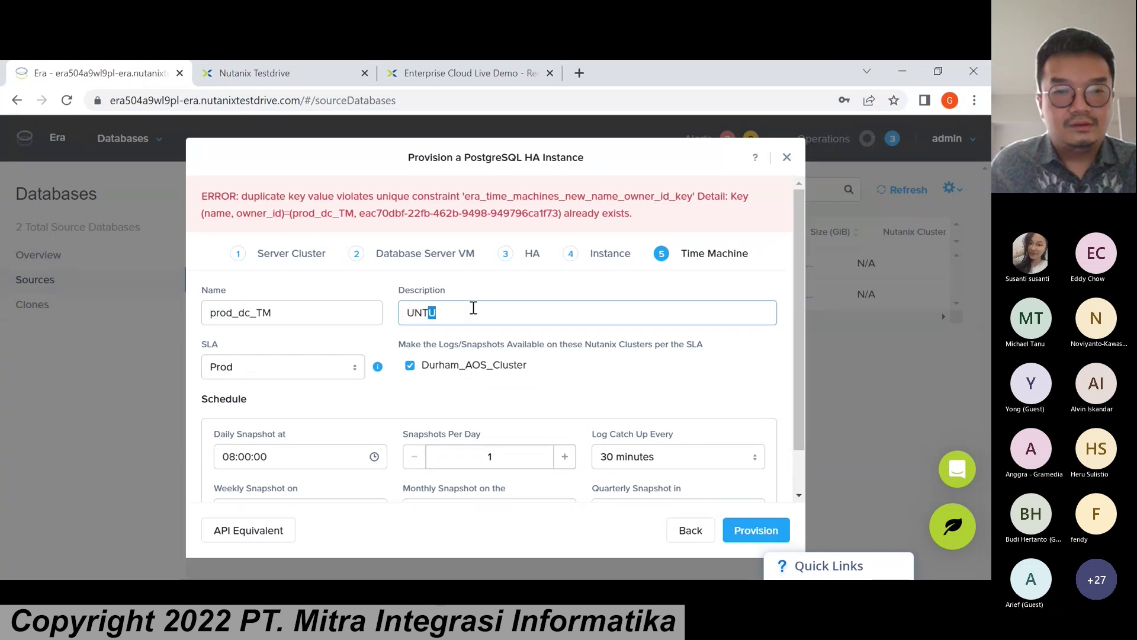
key(ctrl+a)
text(untu)
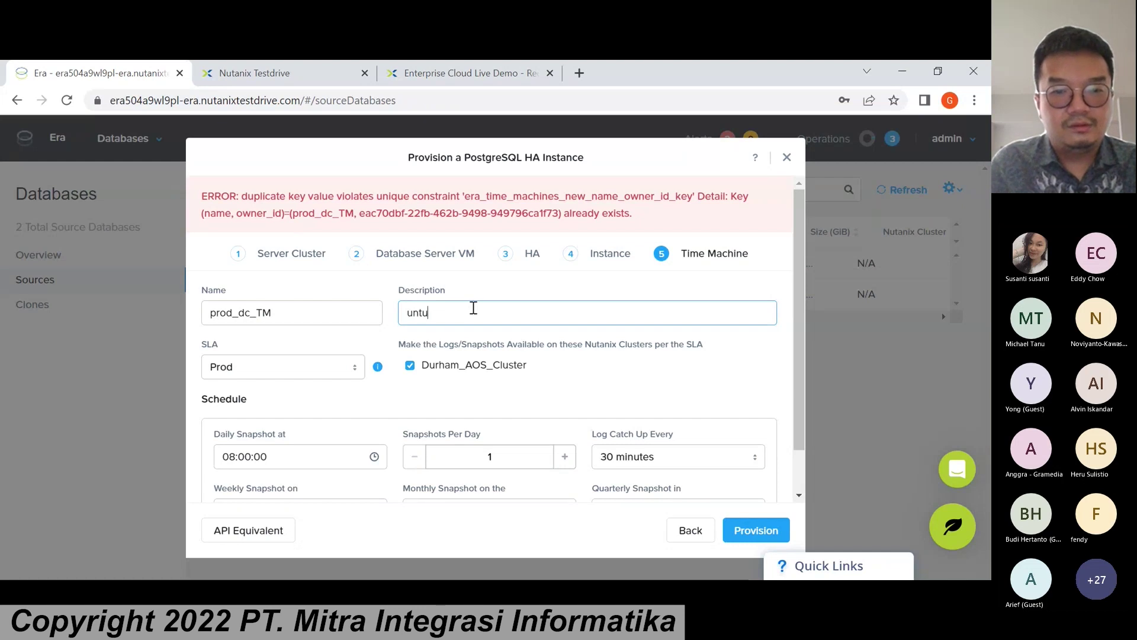
text(k divisi )
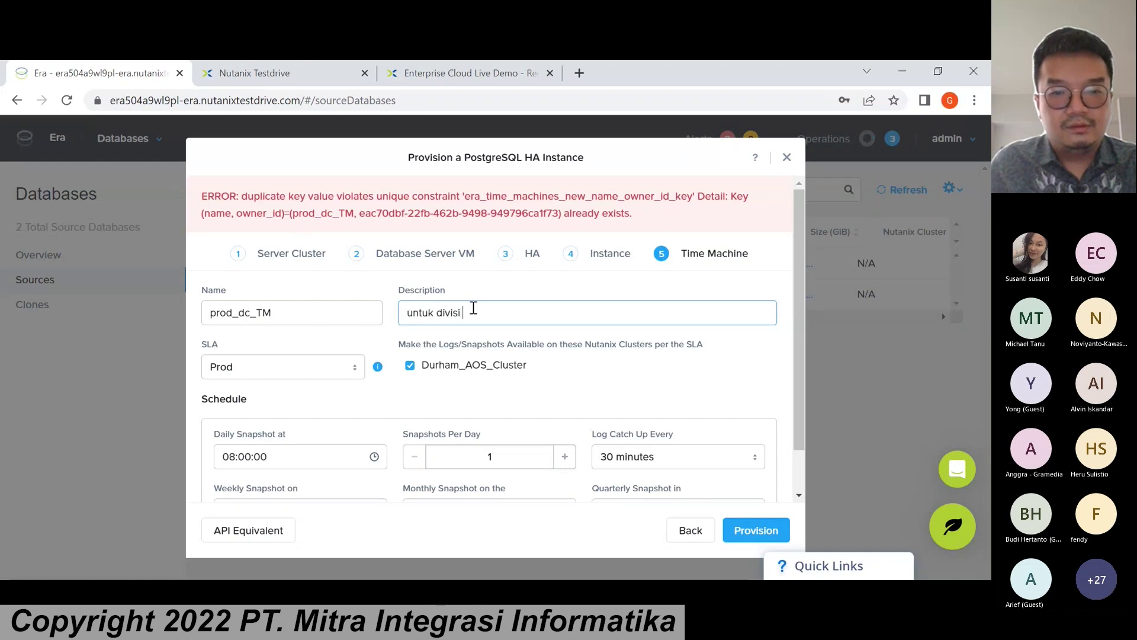
text(Production )
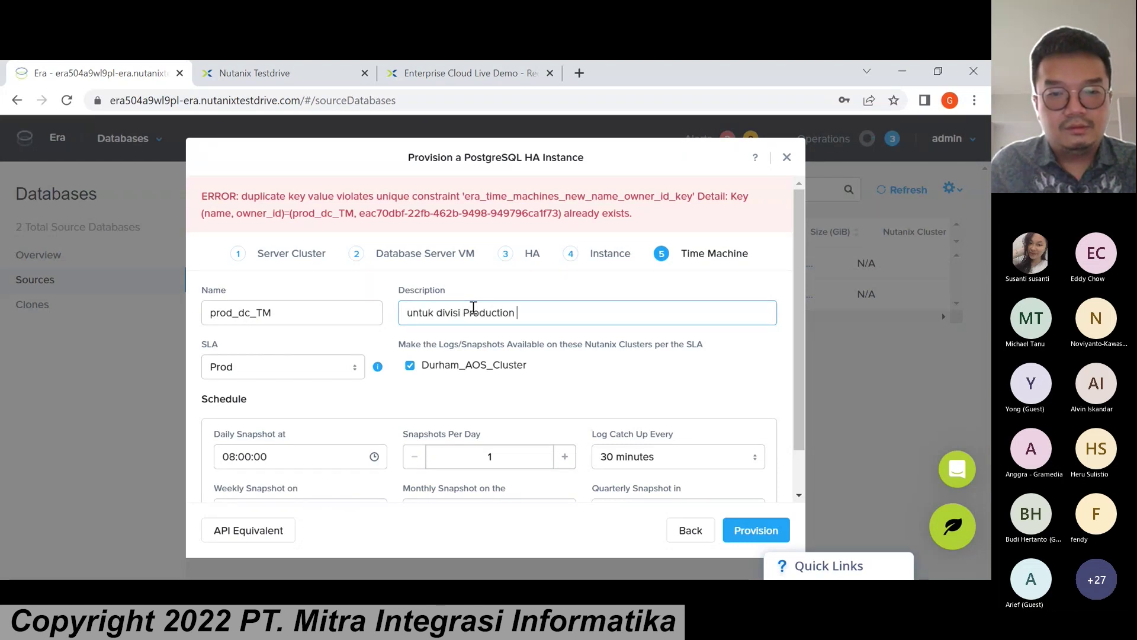
text(- snapshot)
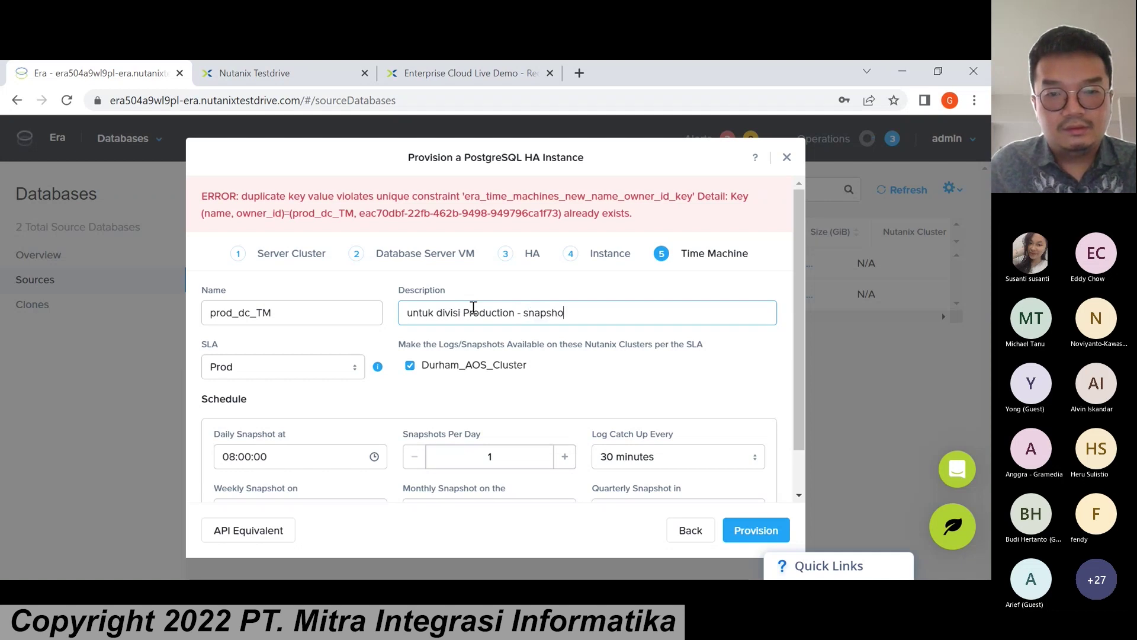
Retry provisioning the PostgreSQL HA instance and discard the provisioning form.
click(764, 529)
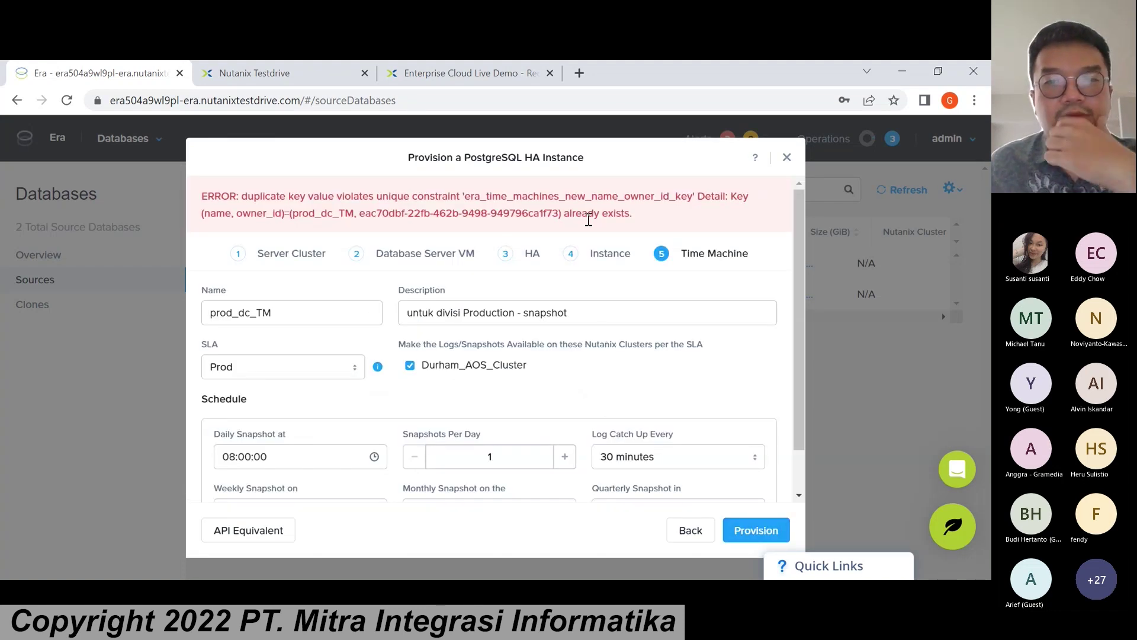
click(787, 157)
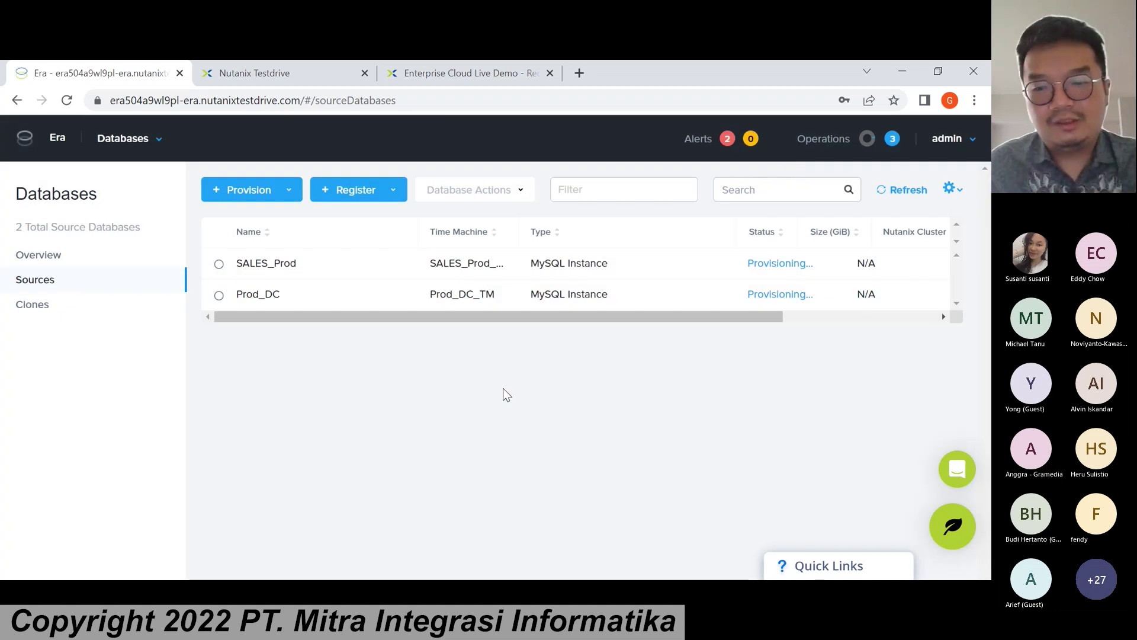
View the dashboard and the Database Server VMs overview, and return to the dashboard.
click(57, 145)
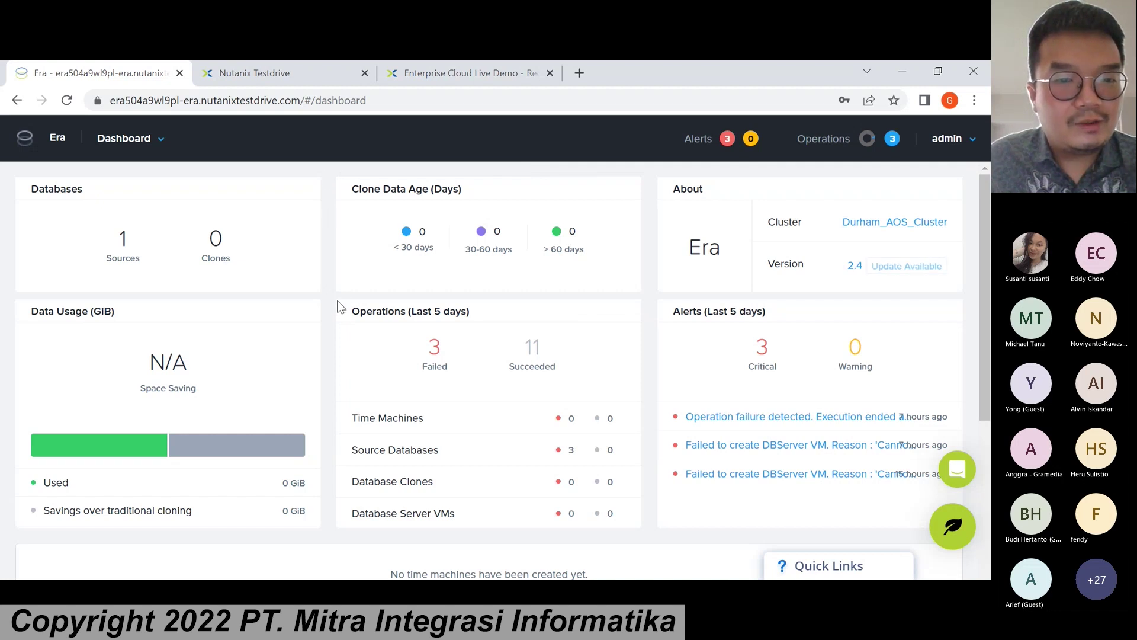
click(133, 149)
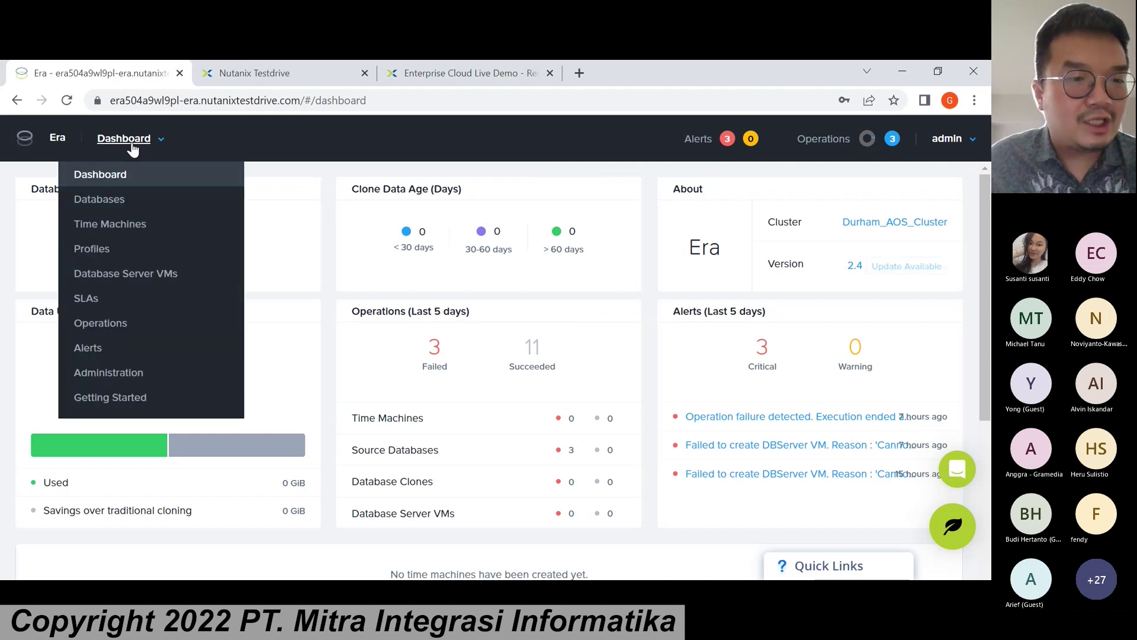
click(133, 283)
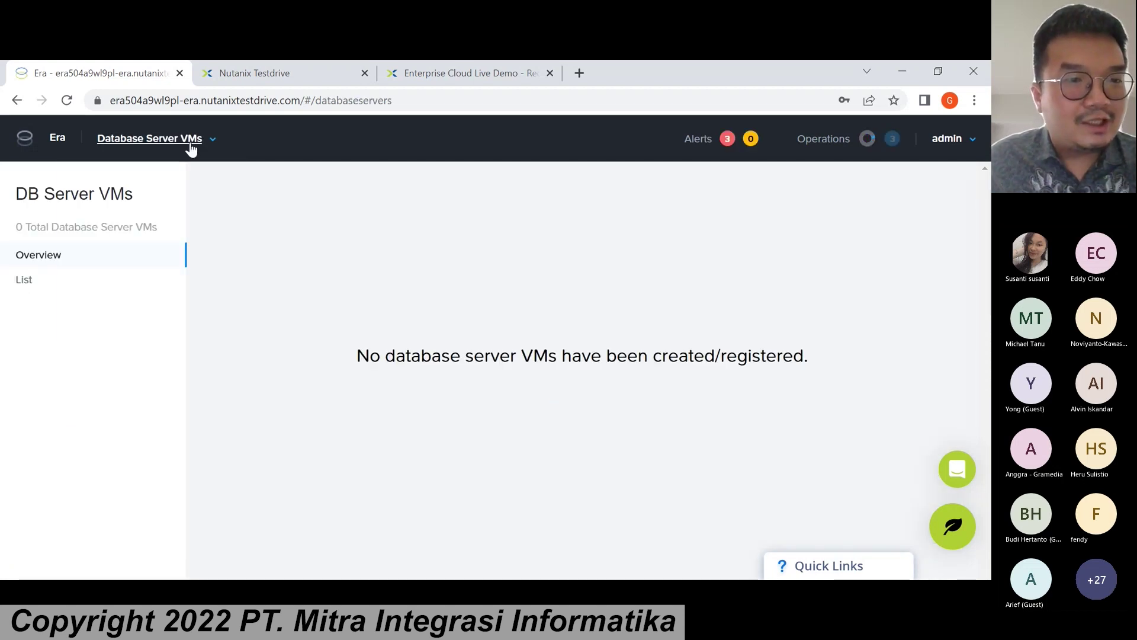
click(191, 148)
click(123, 184)
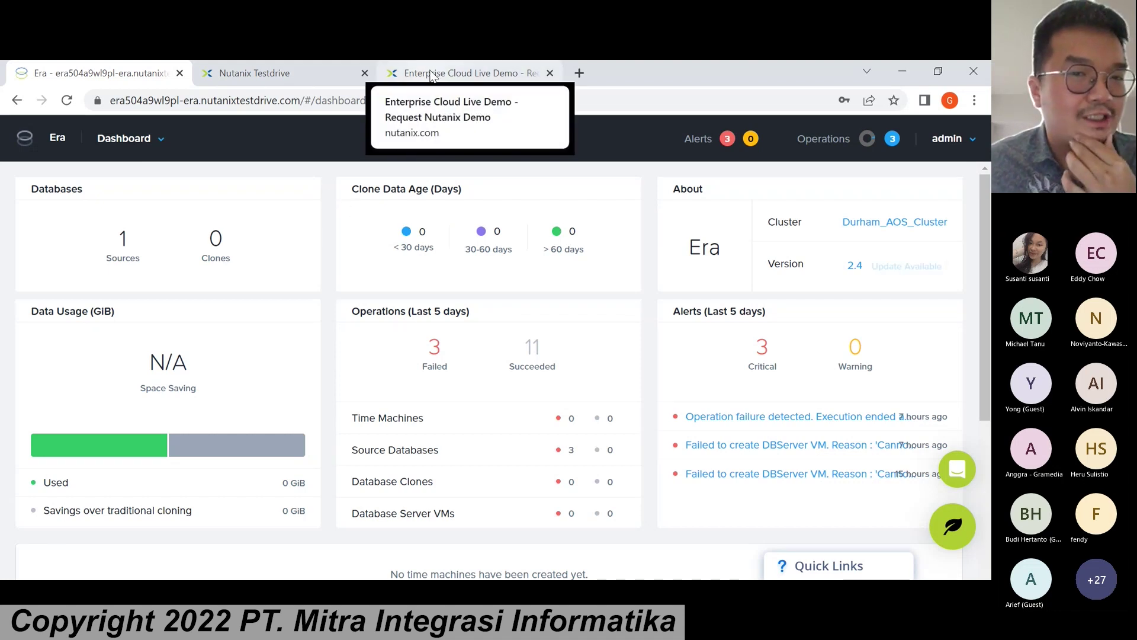
Check the list of source databases and go back to review the dashboard's operations and alerts.
click(122, 250)
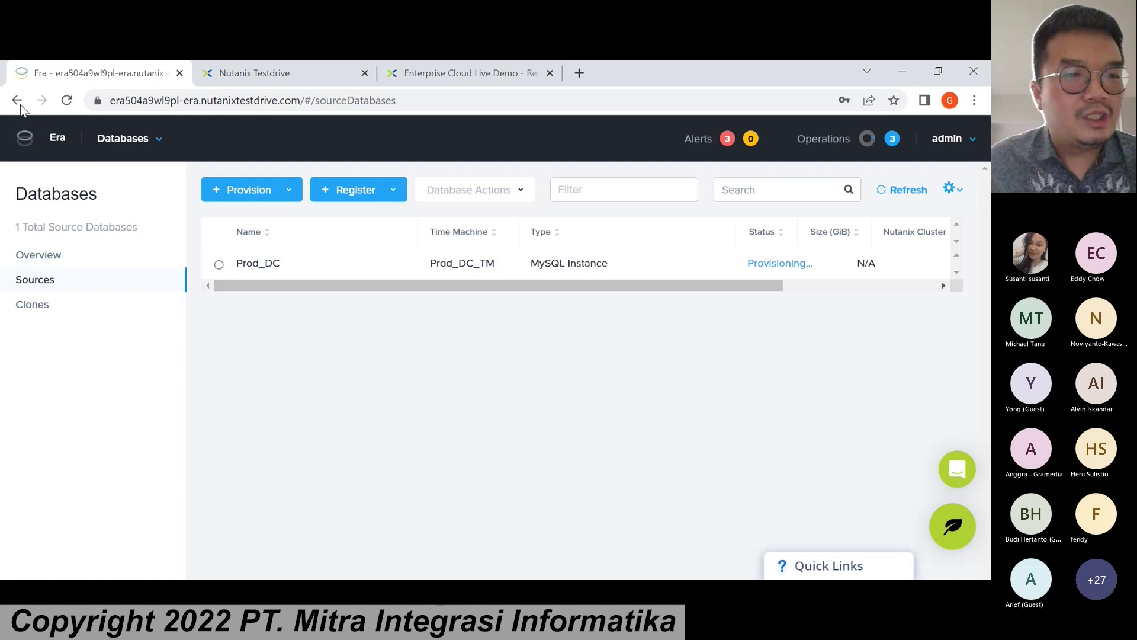
click(17, 100)
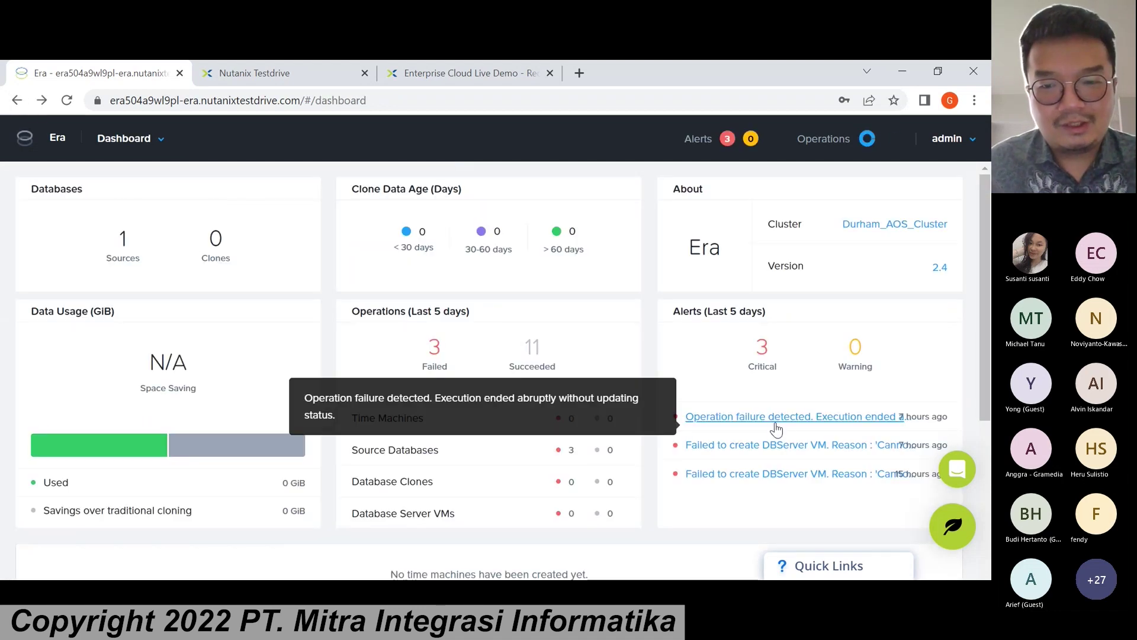
scroll(776, 425, down, 2)
scroll(775, 421, up, 2)
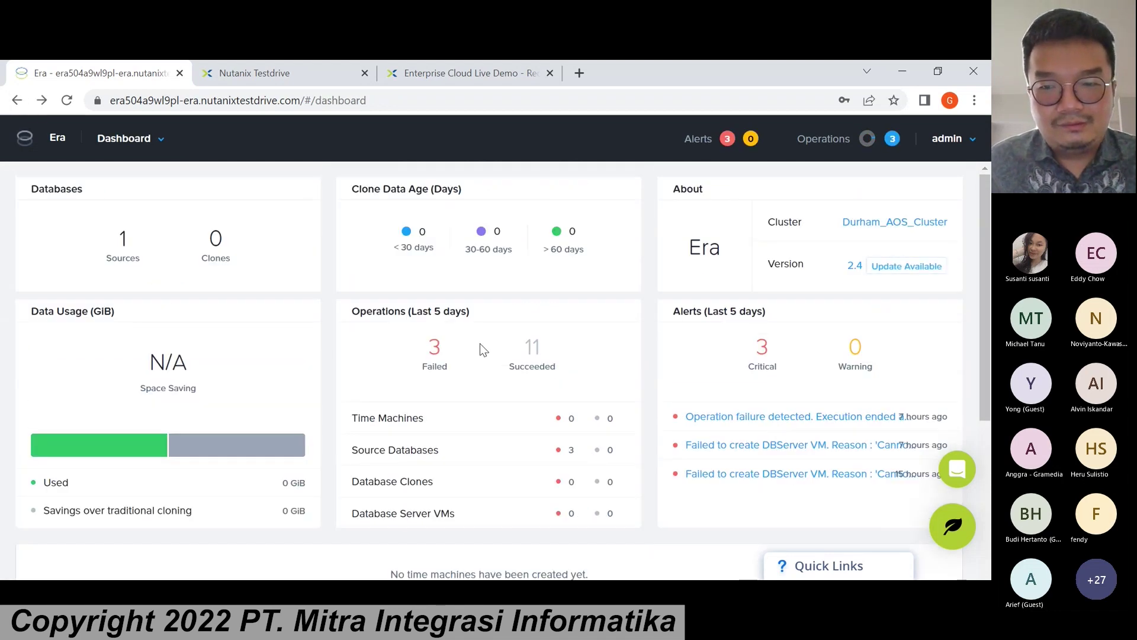
View the admin account's profile settings and close them without saving.
click(961, 142)
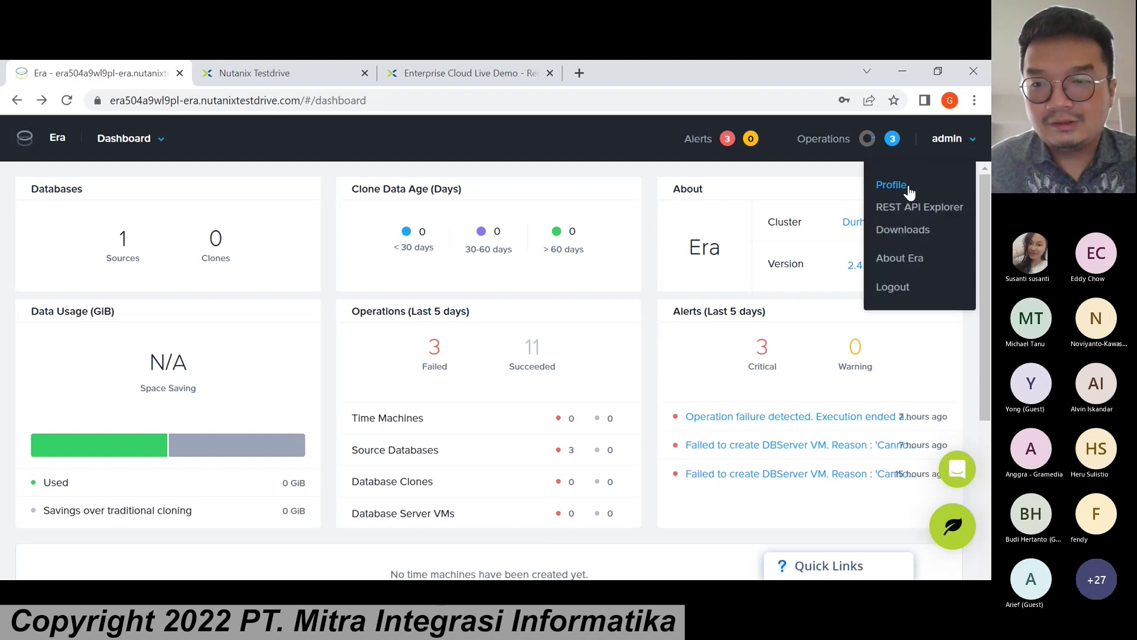
click(680, 269)
click(946, 141)
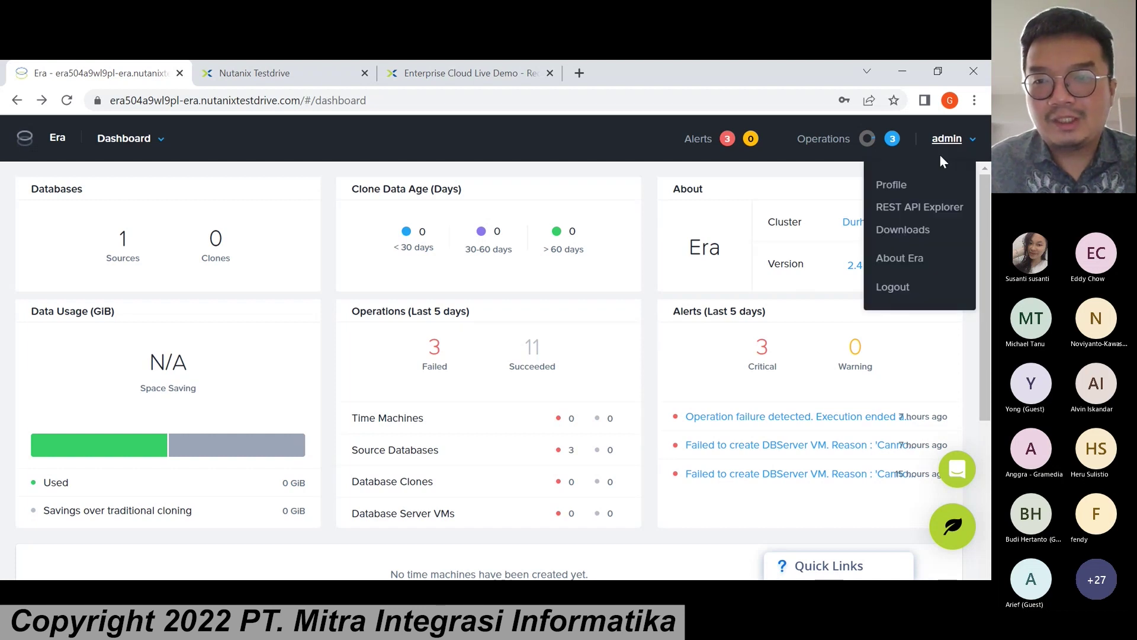
click(900, 184)
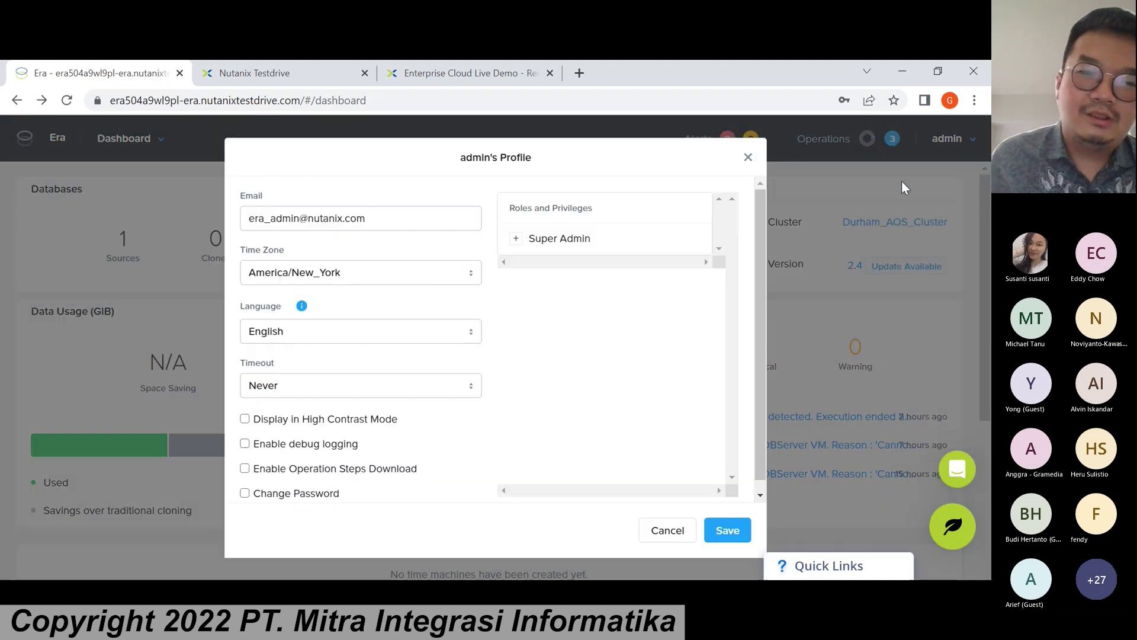
click(747, 158)
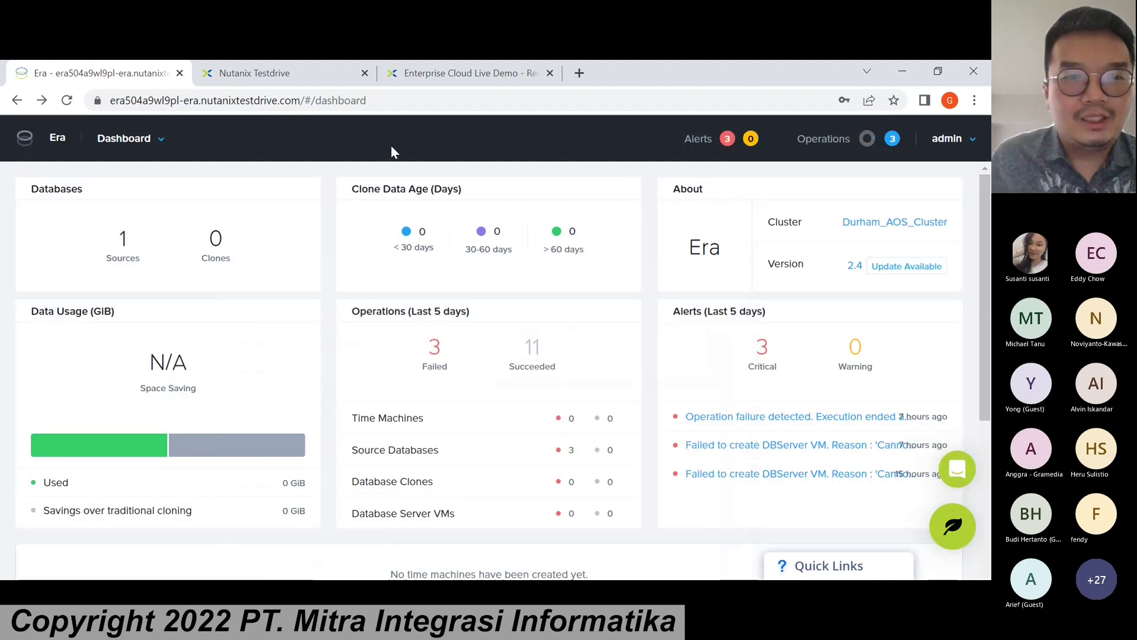